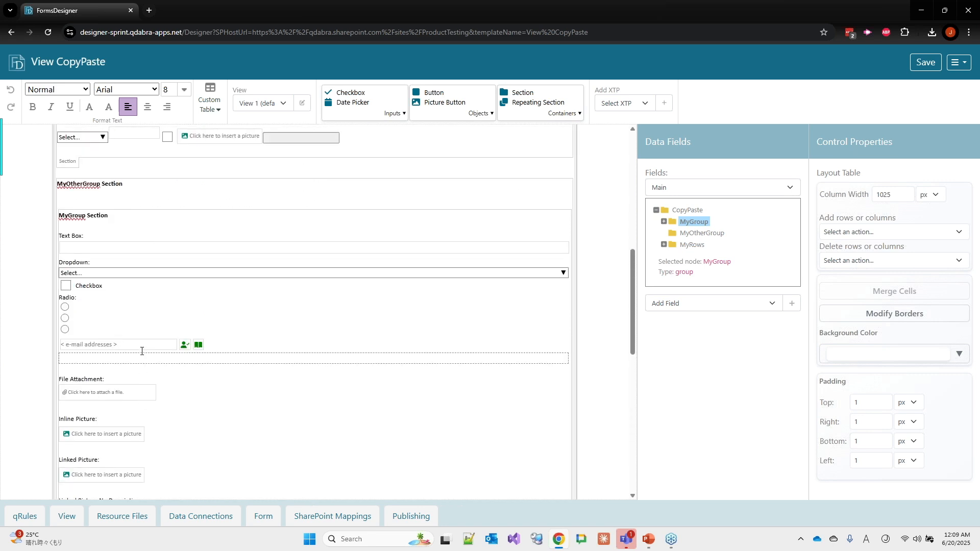
Inspect the label formula and the Hello rule's condition on the button in the layout table below Field 1.
scroll(142, 351, "down", 6)
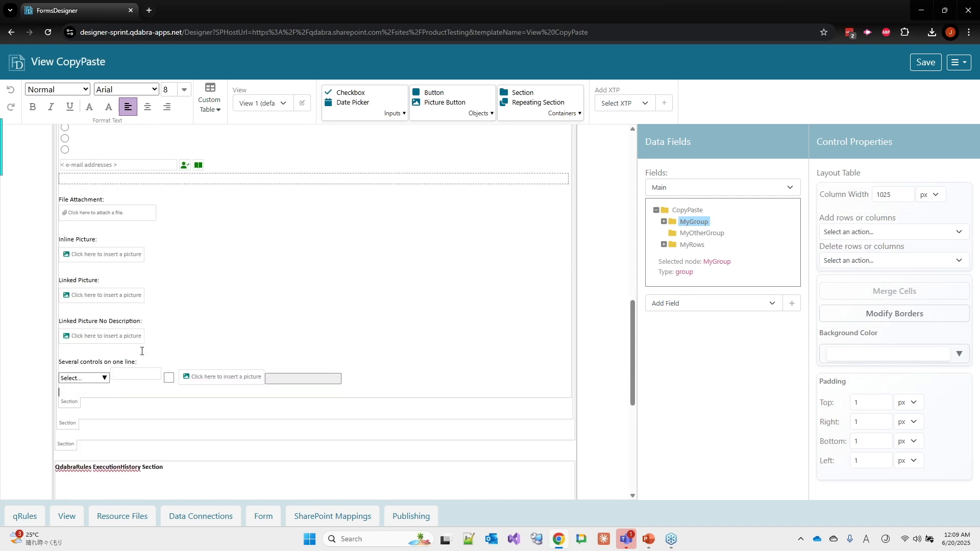
left_click(336, 453)
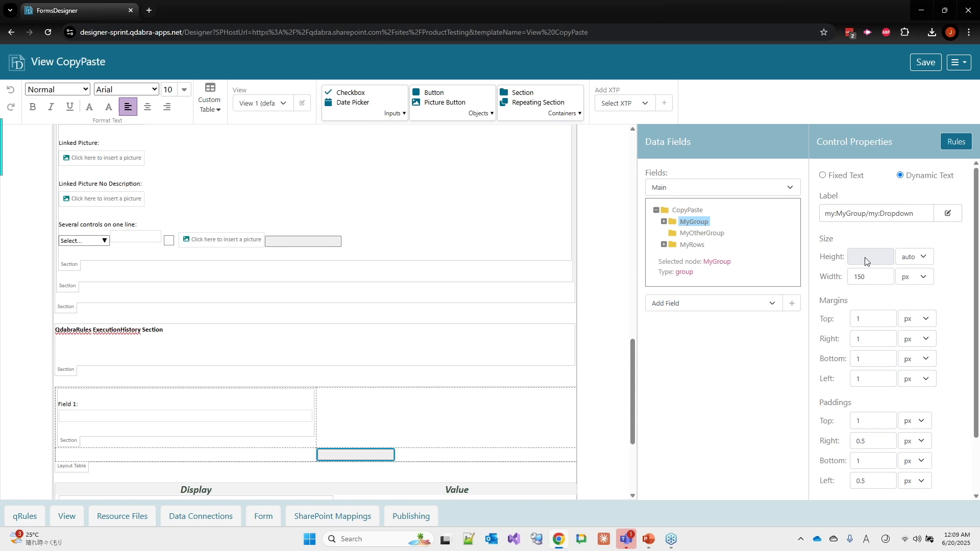
left_click(946, 217)
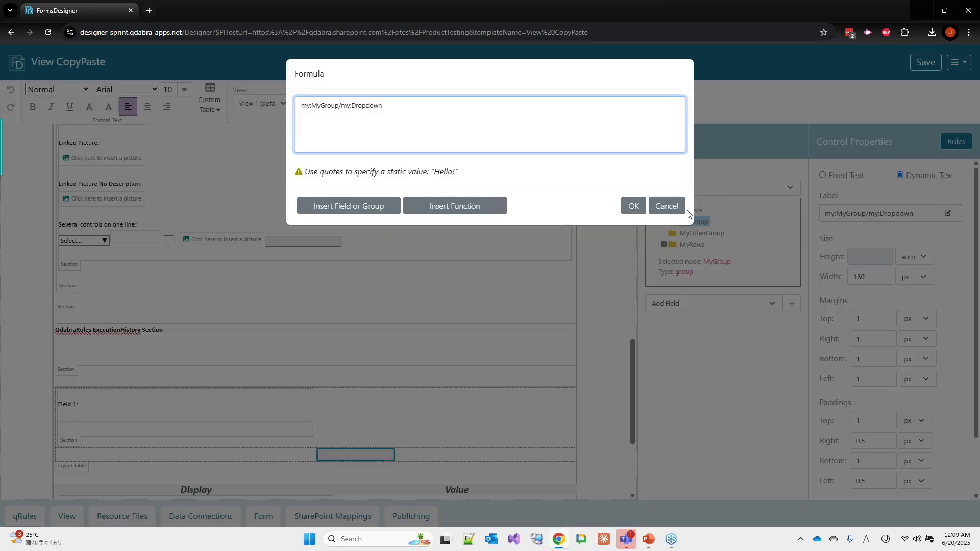
left_click(682, 210)
left_click(954, 141)
left_click(854, 215)
left_click(680, 214)
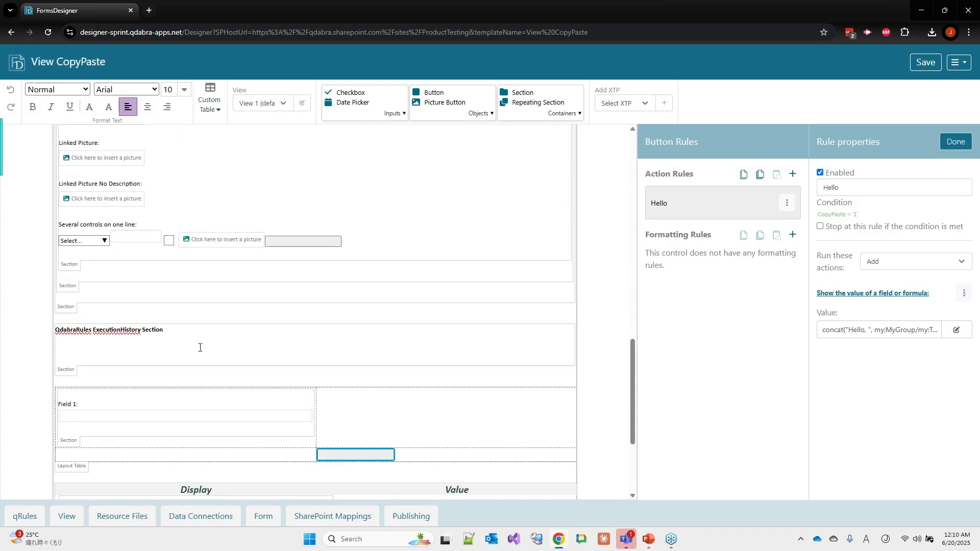
Paste the copied button into the QdabraRules ExecutionHistory section and inspect its label formula and Hello rule condition.
left_click(191, 347)
left_click(188, 348)
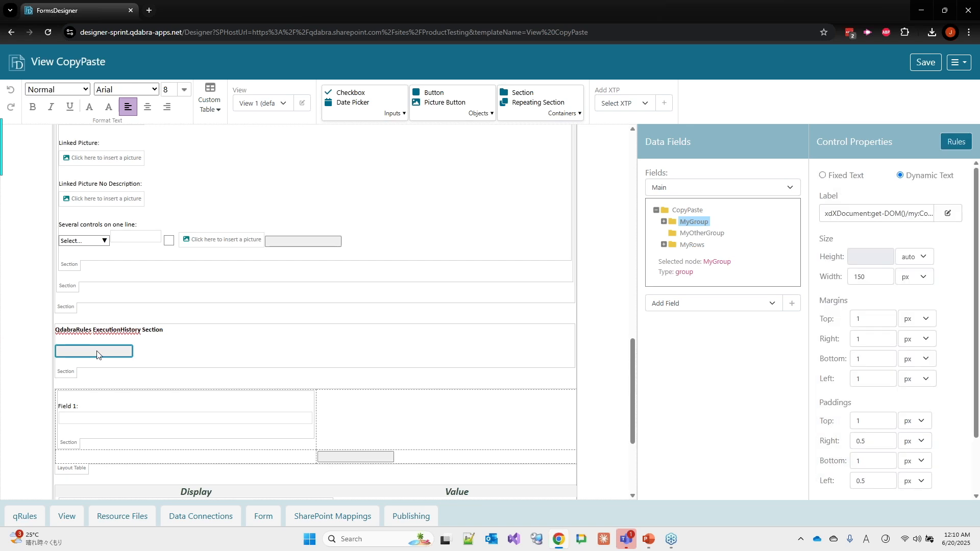
left_click(937, 205)
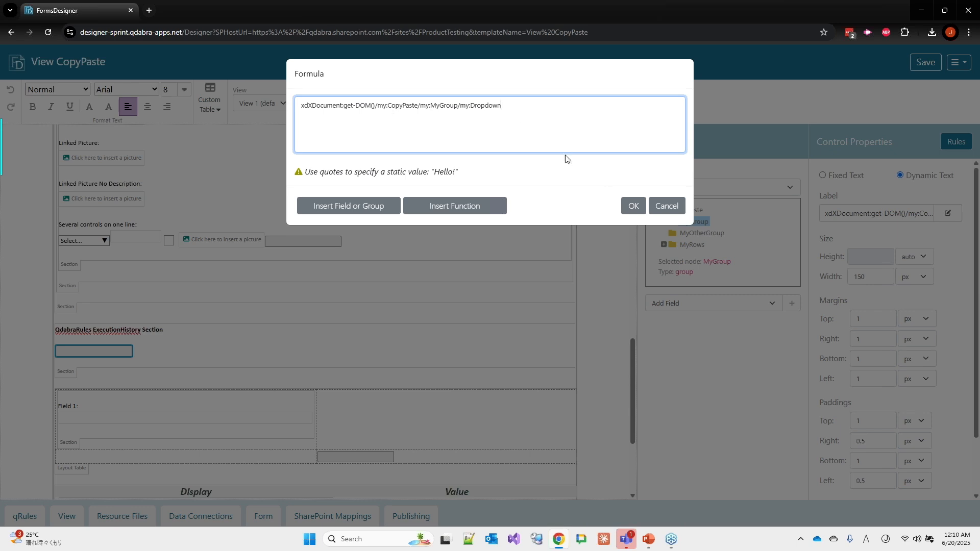
left_click(677, 206)
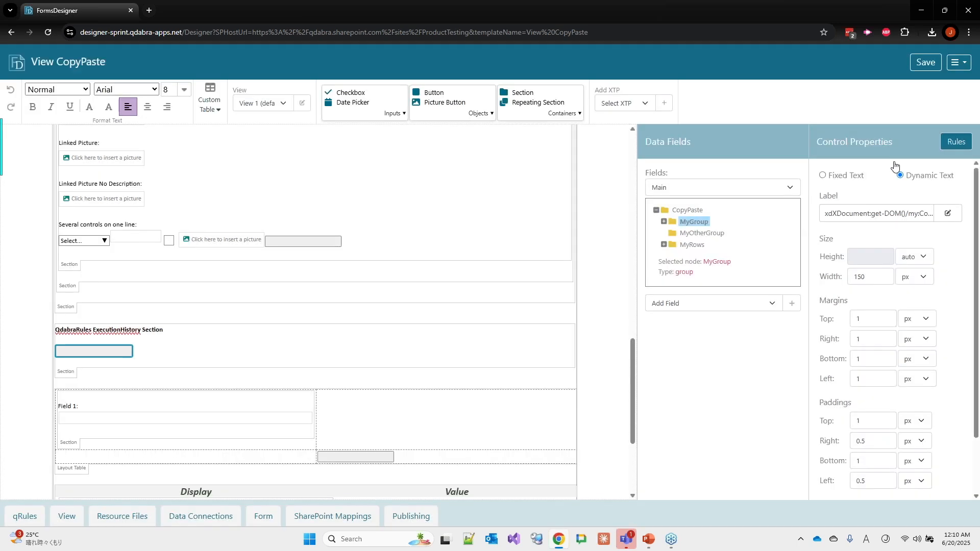
left_click(956, 141)
left_click(835, 215)
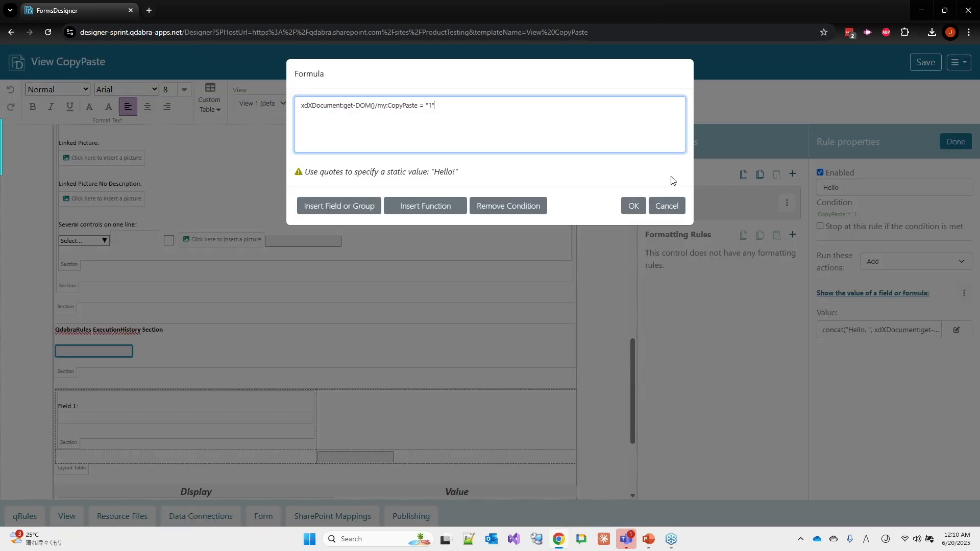
key("Escape")
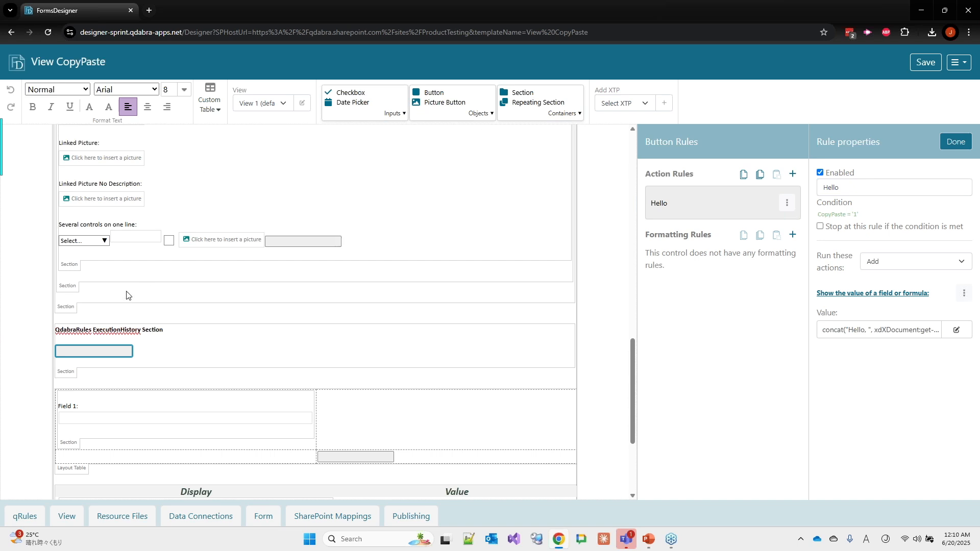
Check the feature list slide in PowerPoint and switch back to FormsDesigner.
key("alt+Tab")
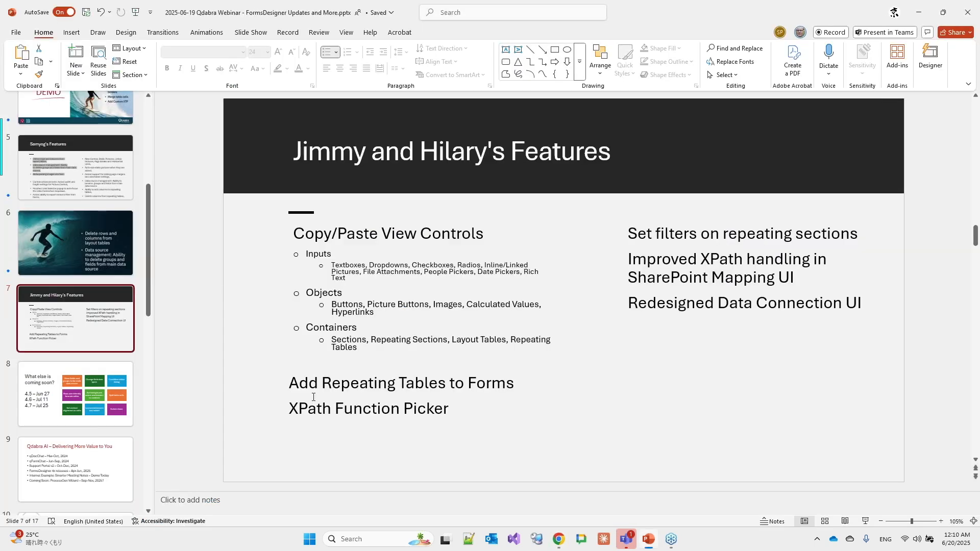
key("alt+Tab")
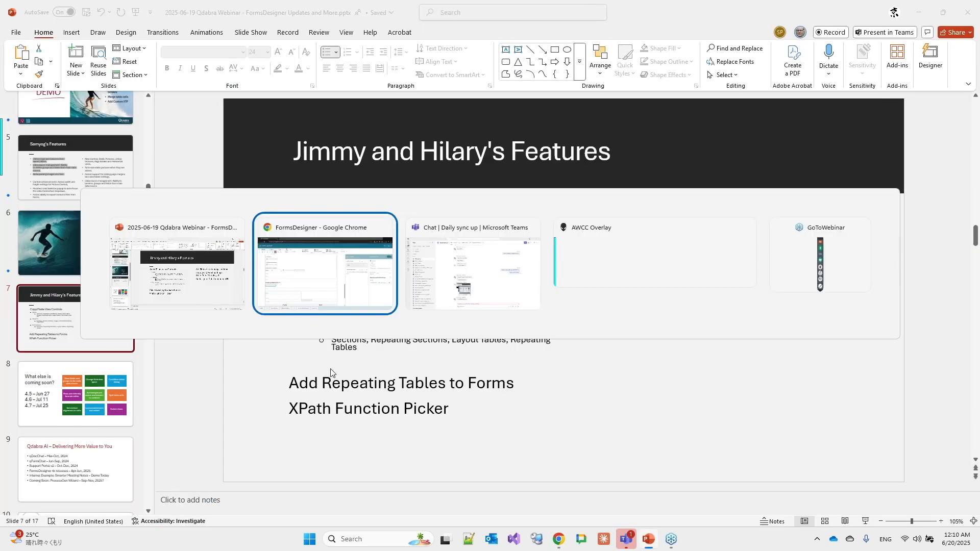
Start a repeating table on a new line above the QdabraRules ExecutionHistory section, bound to ExecutionHistory's History group in the QdabraRules secondary source.
left_click(91, 295)
key("Return")
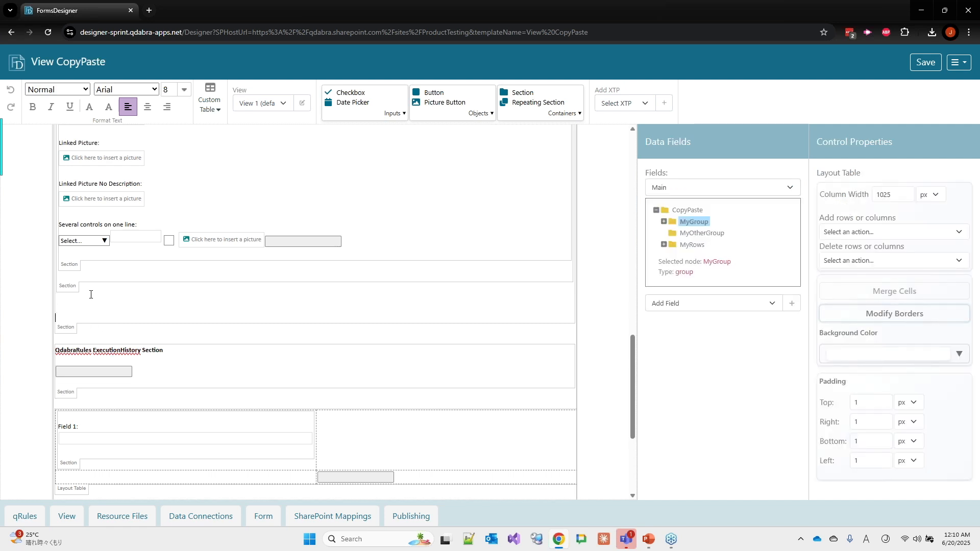
left_click(563, 113)
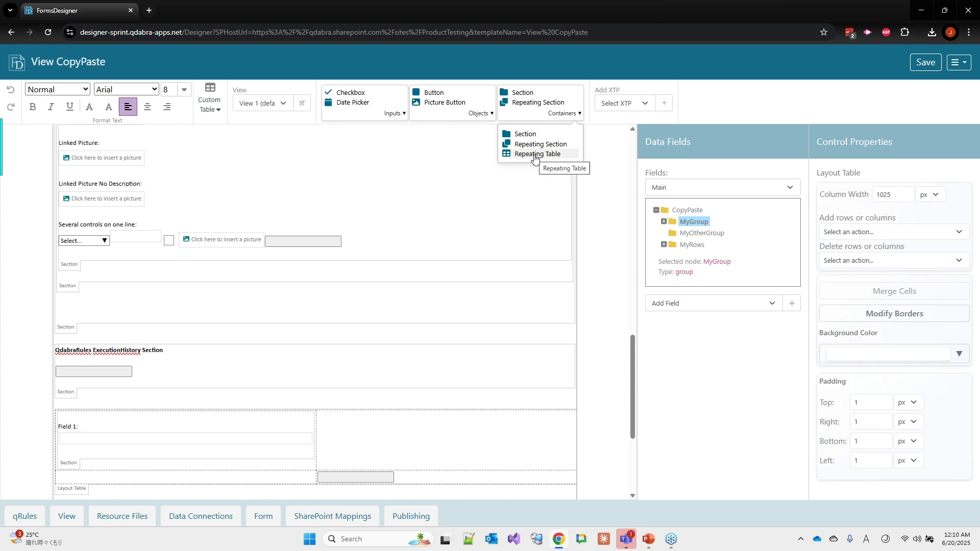
left_click(535, 155)
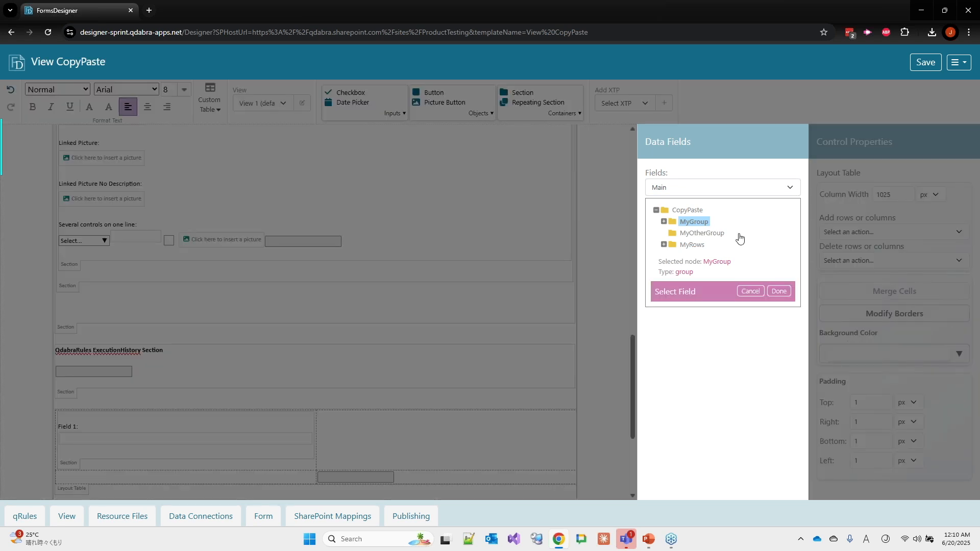
left_click(665, 245)
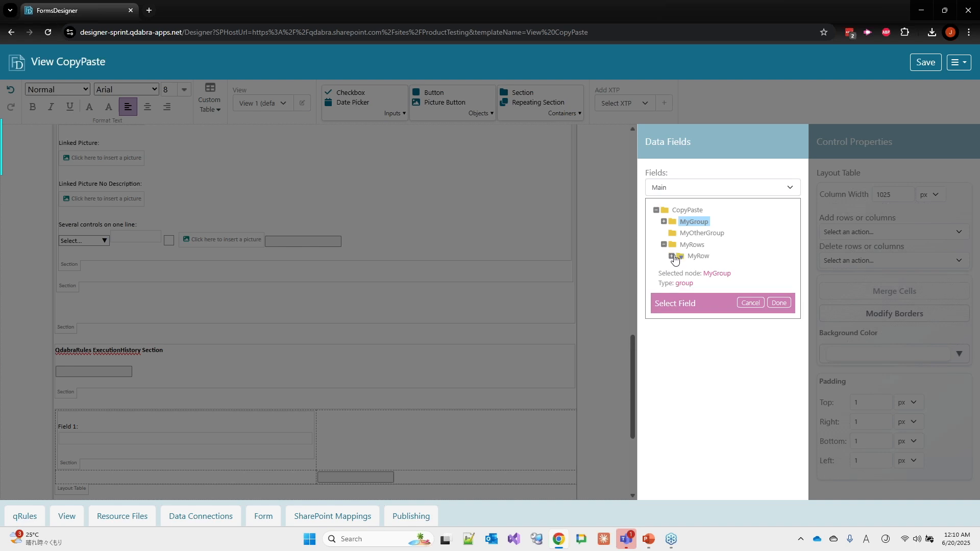
left_click(672, 257)
left_click(677, 259)
left_click(672, 256)
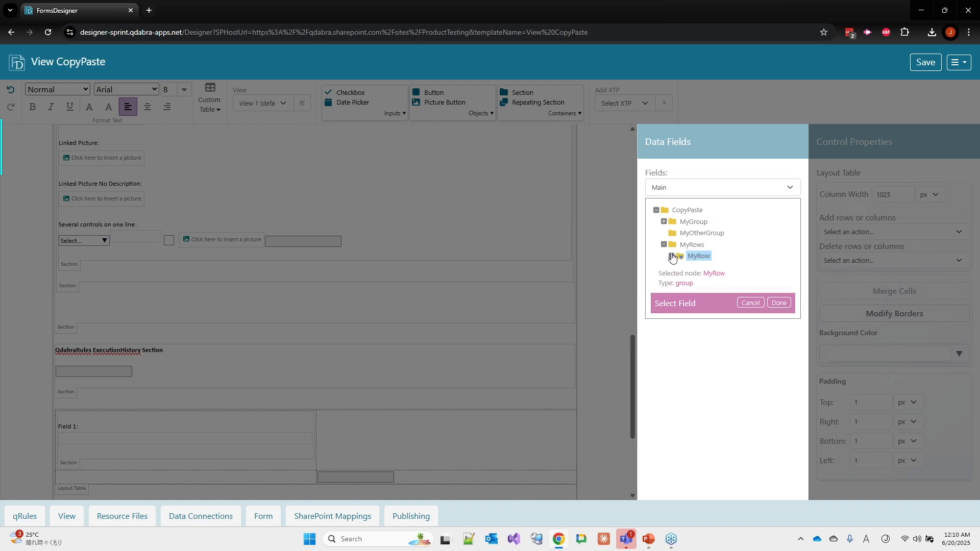
left_click(672, 256)
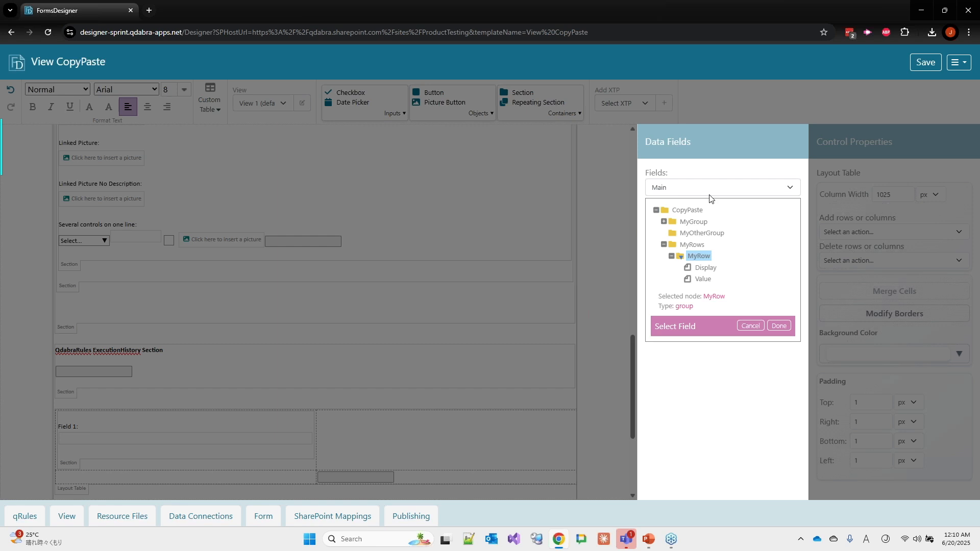
left_click(687, 188)
left_click(675, 217)
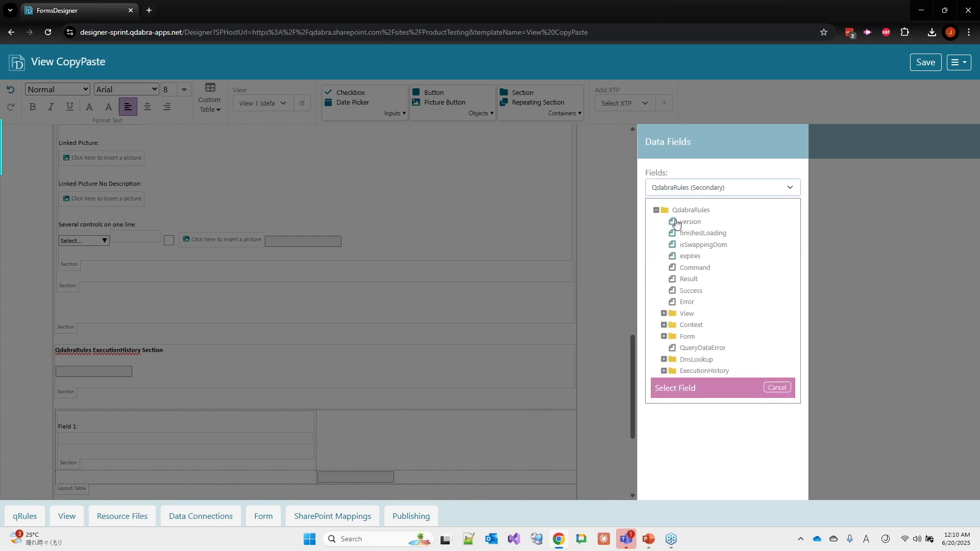
left_click(664, 371)
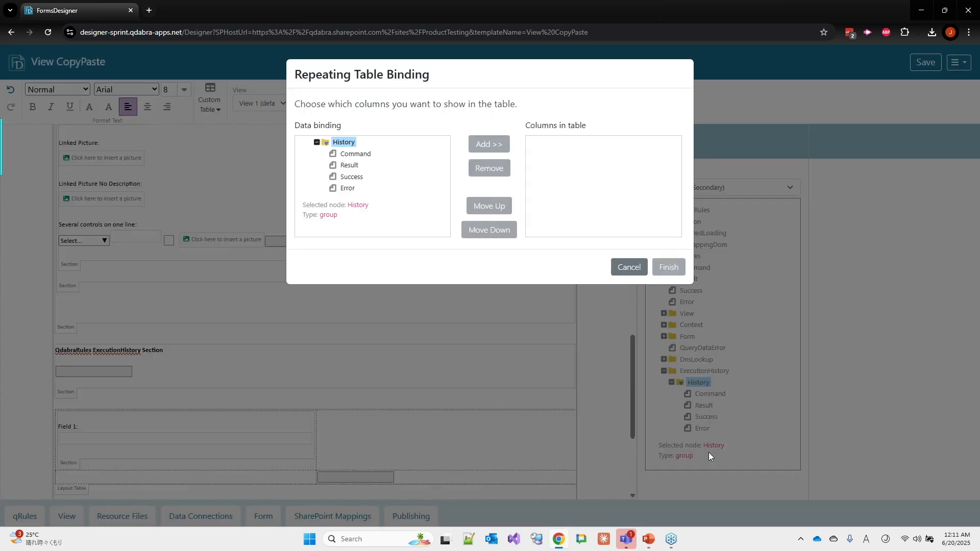
Add Command, Success and Result as the repeating table's columns, finish the table and select its Success checkbox.
left_click(351, 155)
left_click(490, 145)
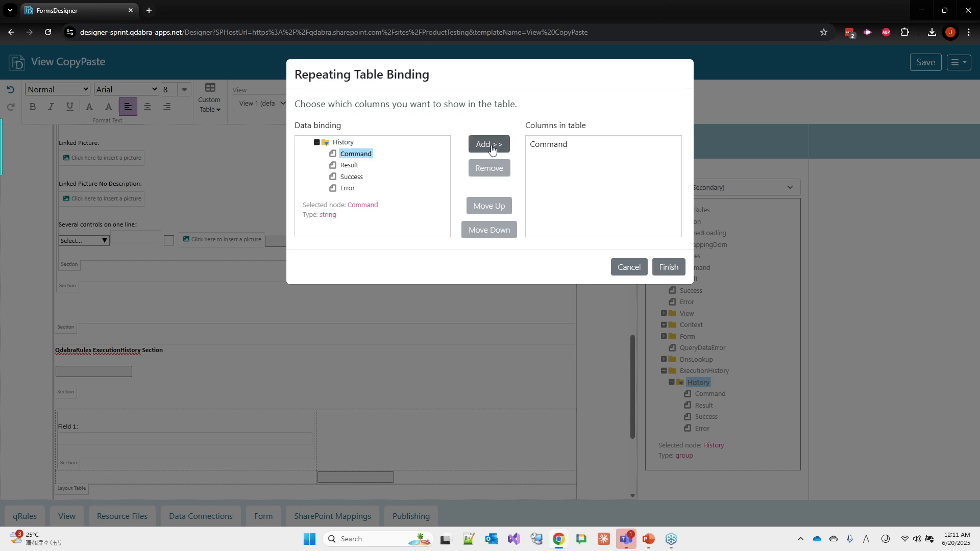
left_click(347, 177)
left_click(489, 144)
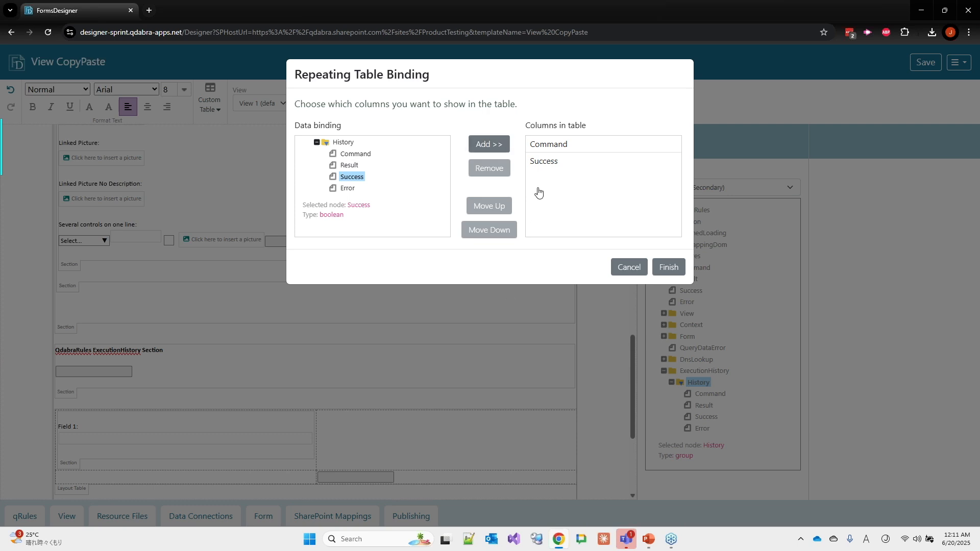
left_click(349, 165)
left_click(495, 145)
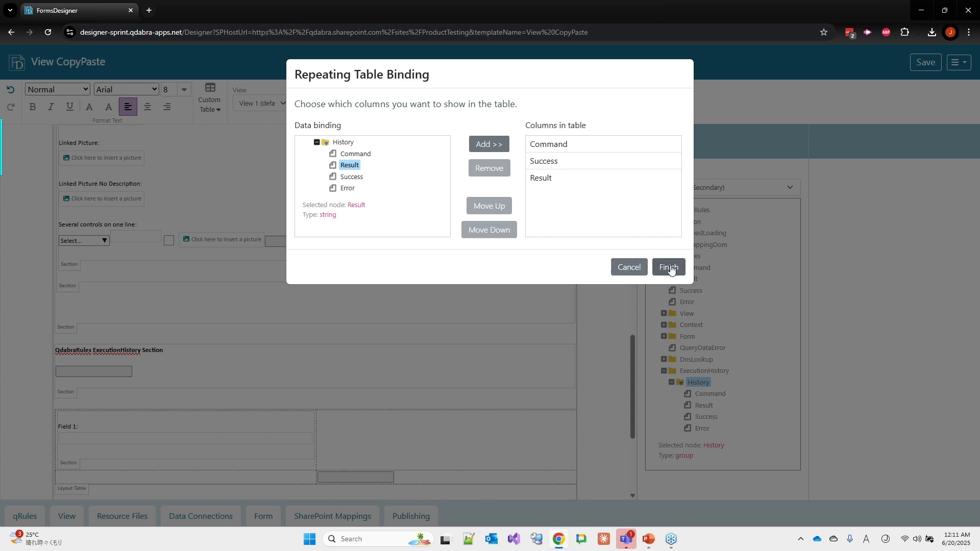
left_click(669, 268)
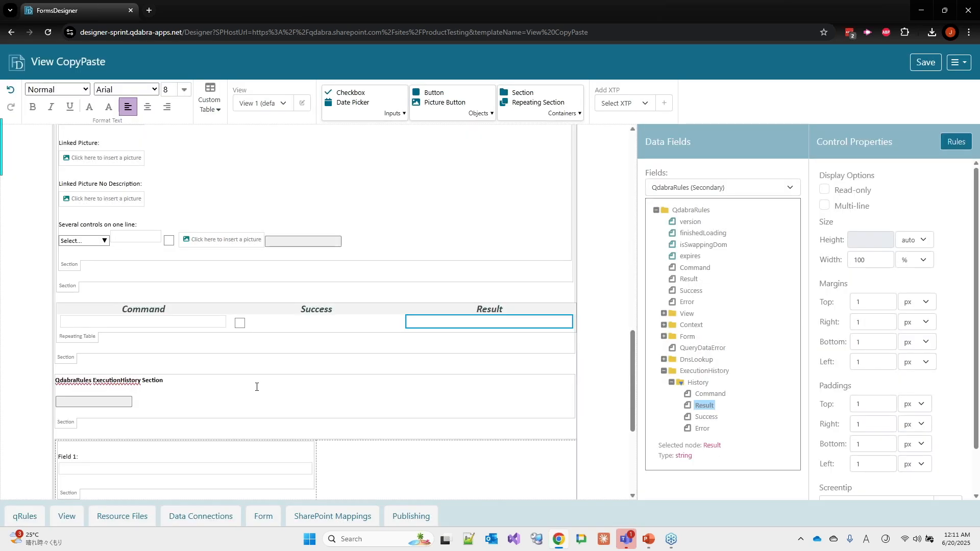
left_click(237, 328)
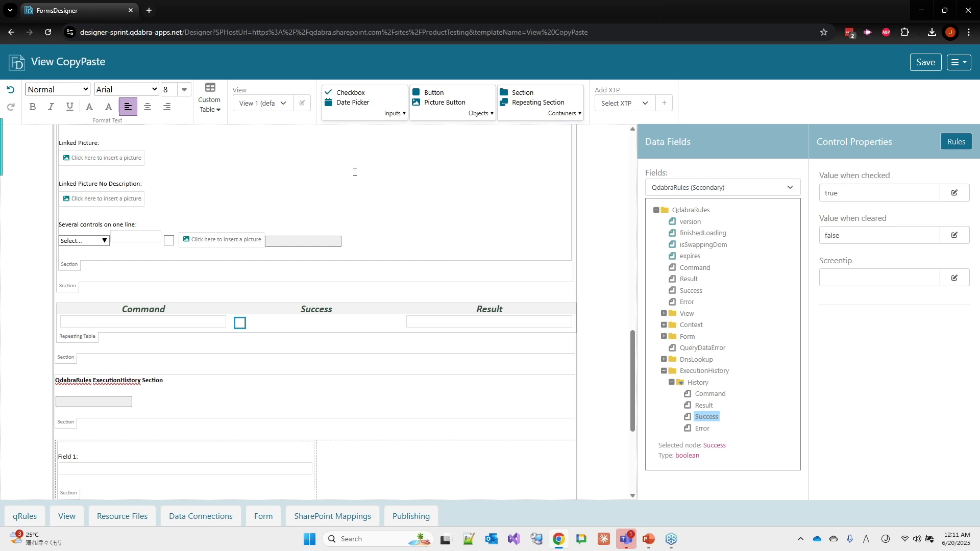
Replace the dynamic label formula of the button under "Several controls on one line" with the userName function.
scroll(354, 172, "up", 3)
left_click(296, 377)
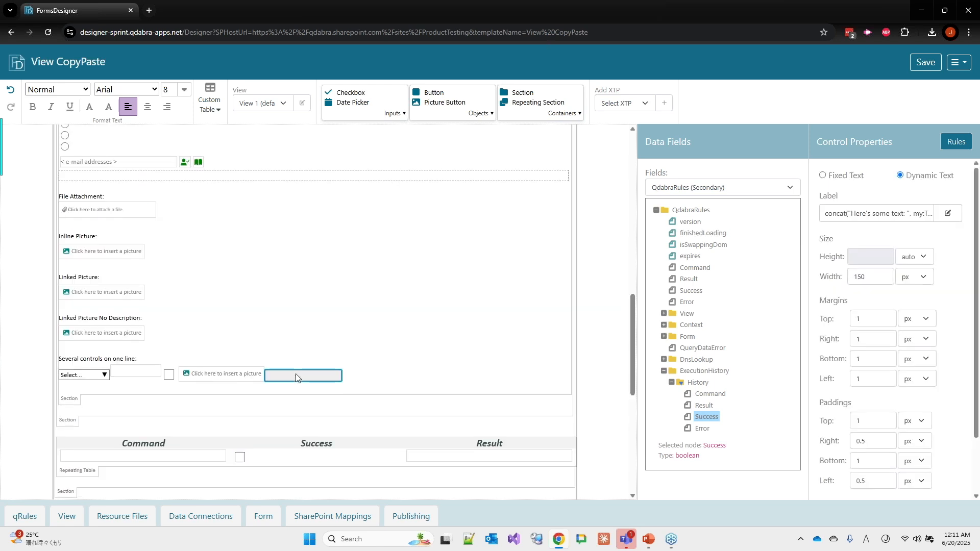
left_click(950, 213)
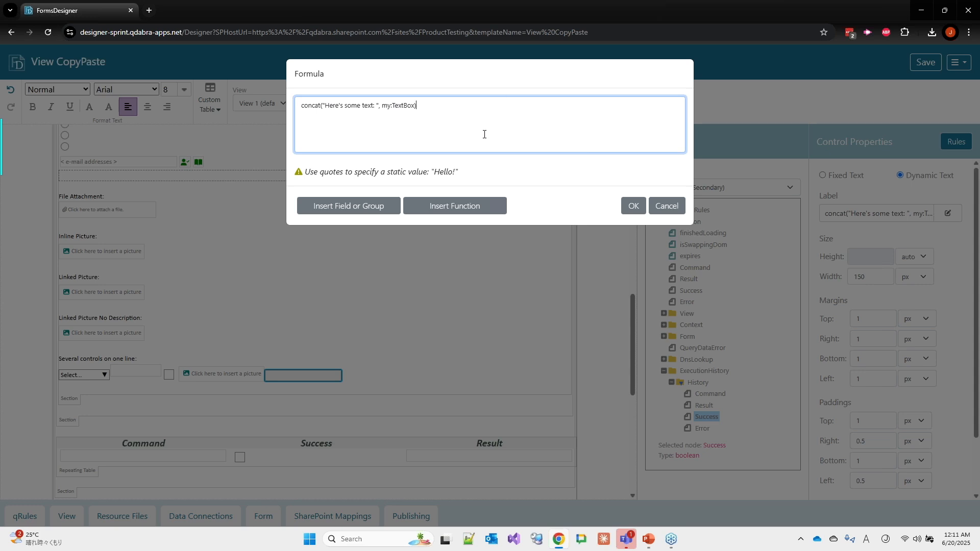
left_click_drag(483, 133, 329, 127)
key("BackSpace")
key("BackSpace")
key("BackSpace")
key("BackSpace")
key("BackSpace")
key("BackSpace")
key("BackSpace")
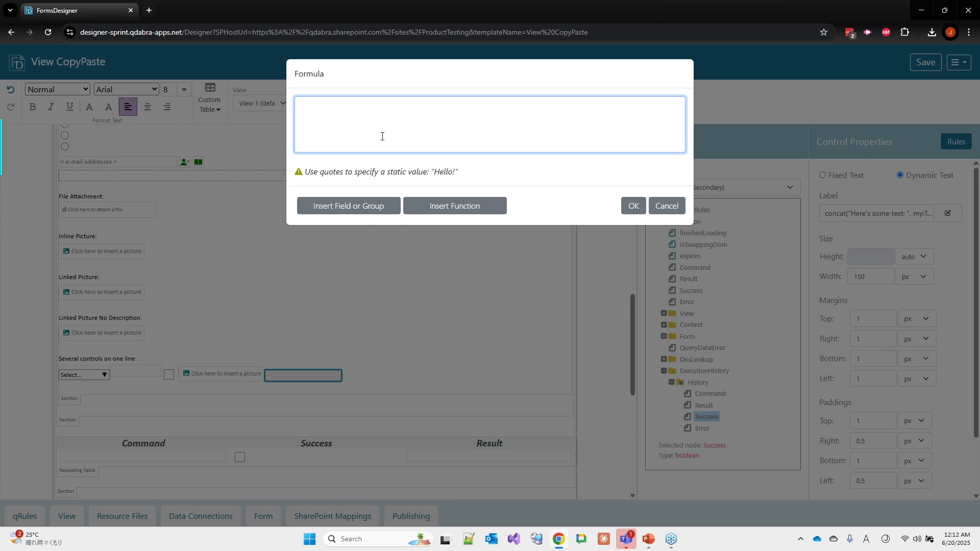
left_click(435, 206)
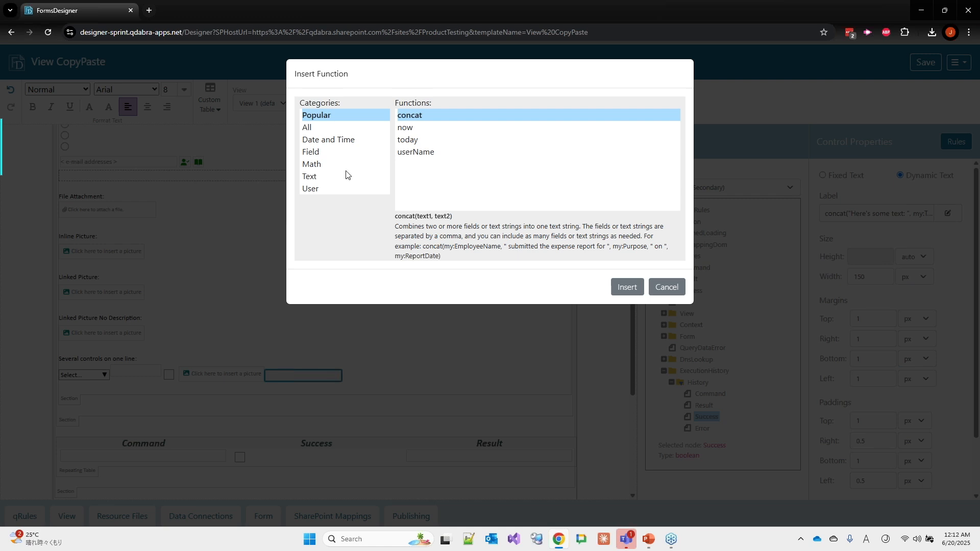
double_click(411, 153)
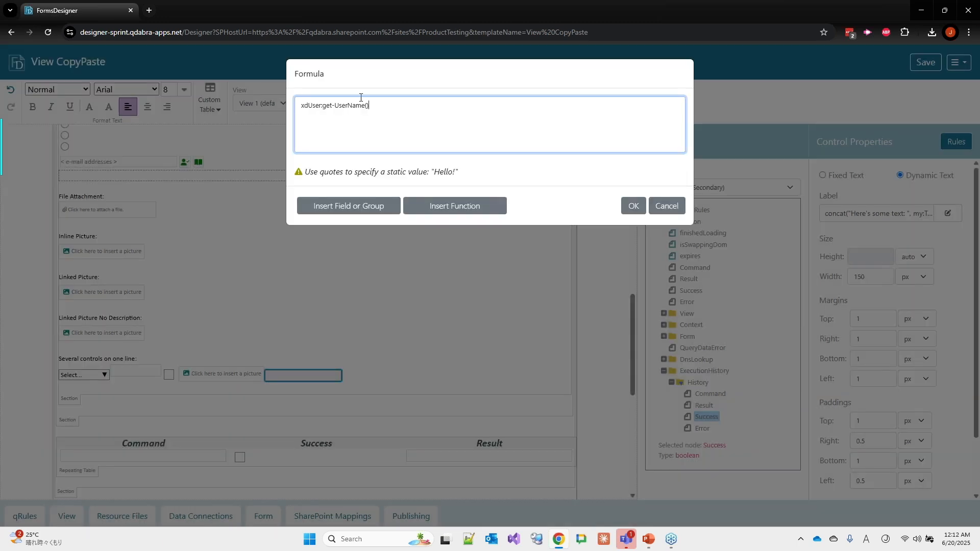
type("conca")
key("BackSpace")
key("BackSpace")
key("BackSpace")
key("BackSpace")
key("BackSpace")
Wrap the user name in an inserted concat function so the label formula reads concat("Hello, ", xdUser:get-UserName()), and apply it.
left_click(462, 196)
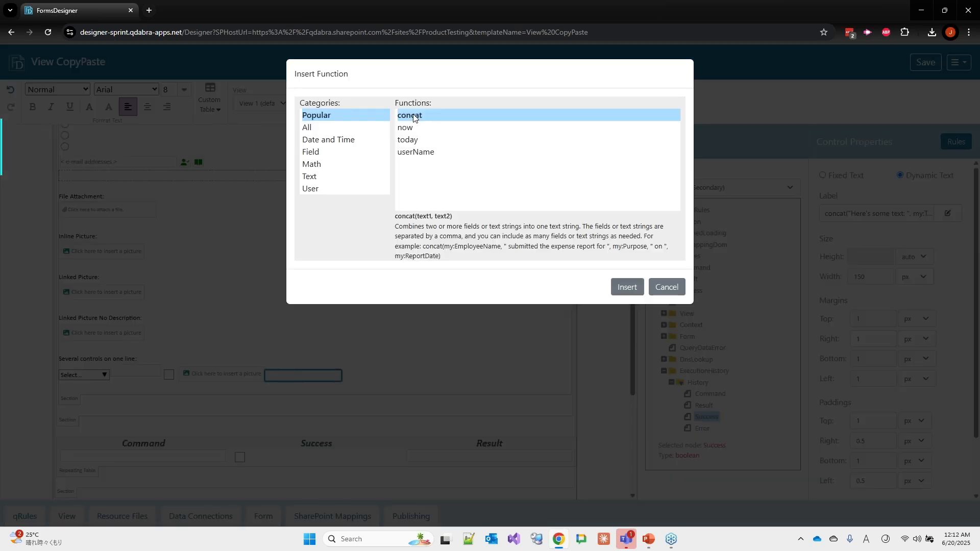
double_click(413, 115)
key("BackSpace")
key("BackSpace")
key("BackSpace")
key("BackSpace")
key("BackSpace")
key("BackSpace")
key("BackSpace")
key("BackSpace")
key("BackSpace")
key("BackSpace")
key("BackSpace")
key("BackSpace")
key("BackSpace")
type("\"Hello")
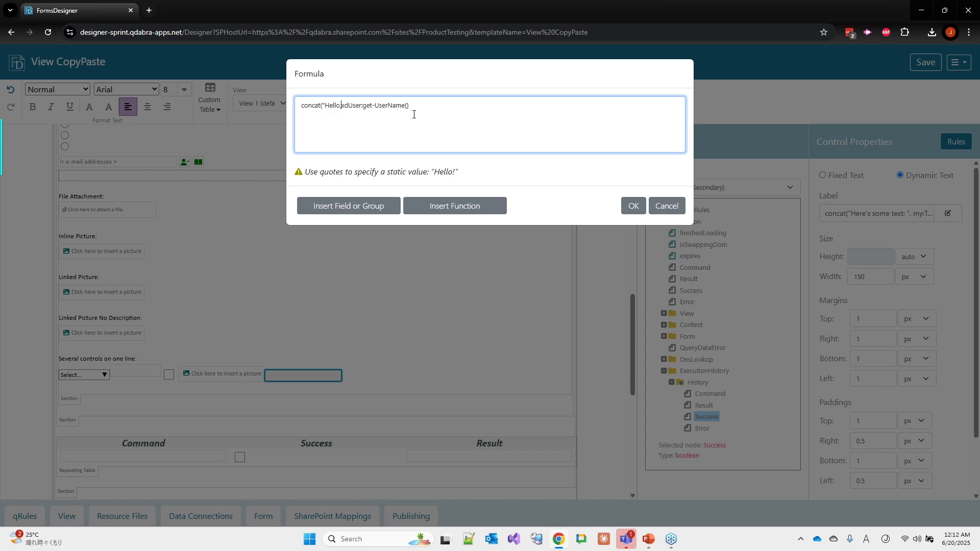
type(", \",")
left_click(633, 206)
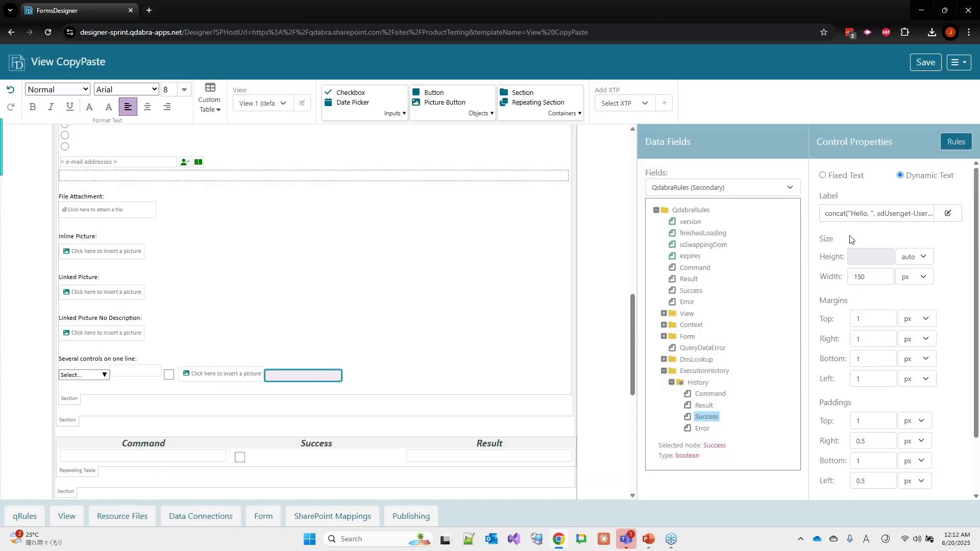
Review the button's updated label formula, close it and switch to the PowerPoint feature slide.
left_click(955, 215)
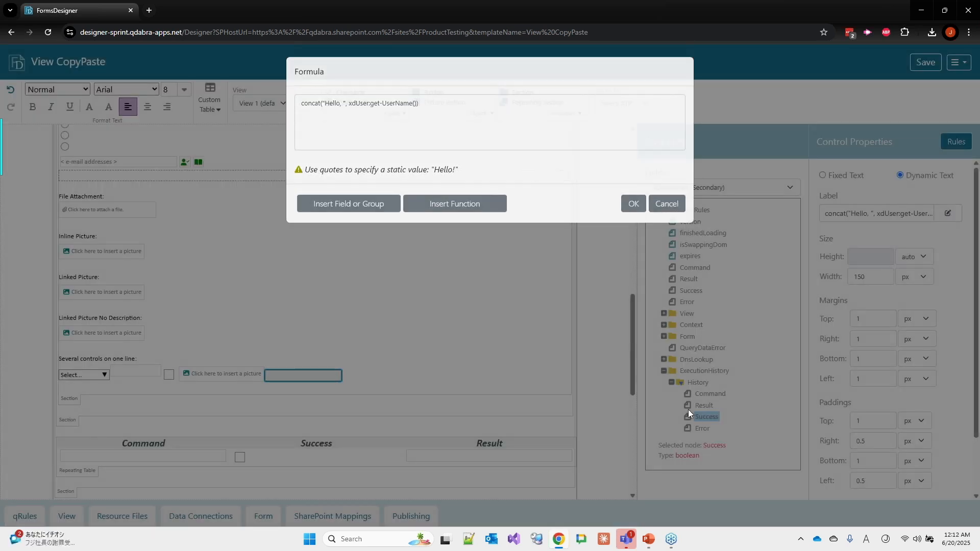
left_click(689, 410)
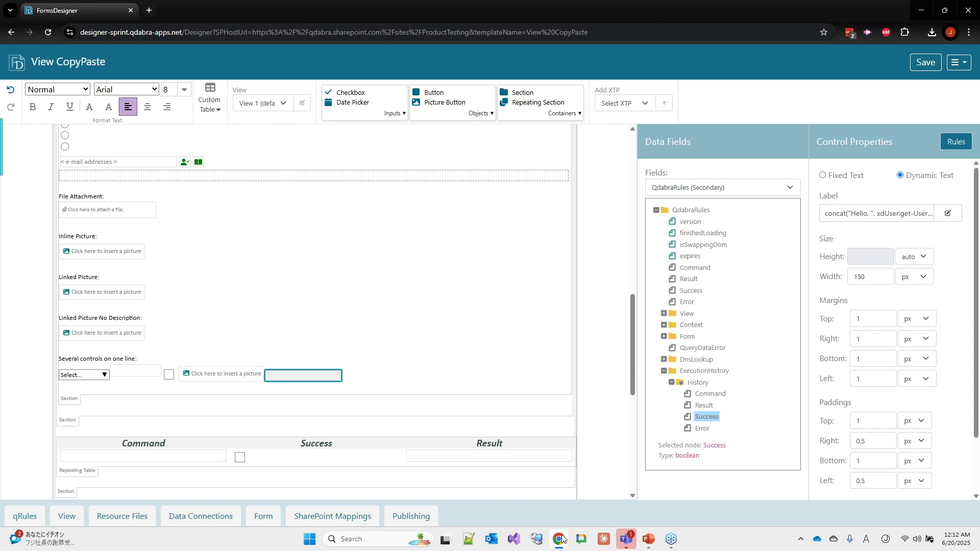
left_click(649, 542)
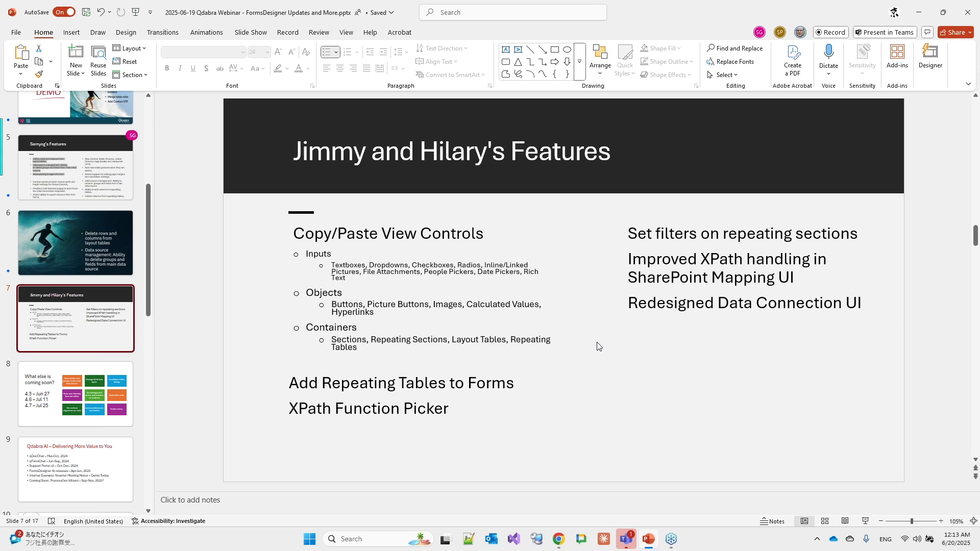
Switch to FormsDesigner and open the settings of the QdabraRules data connection.
key("alt+Tab")
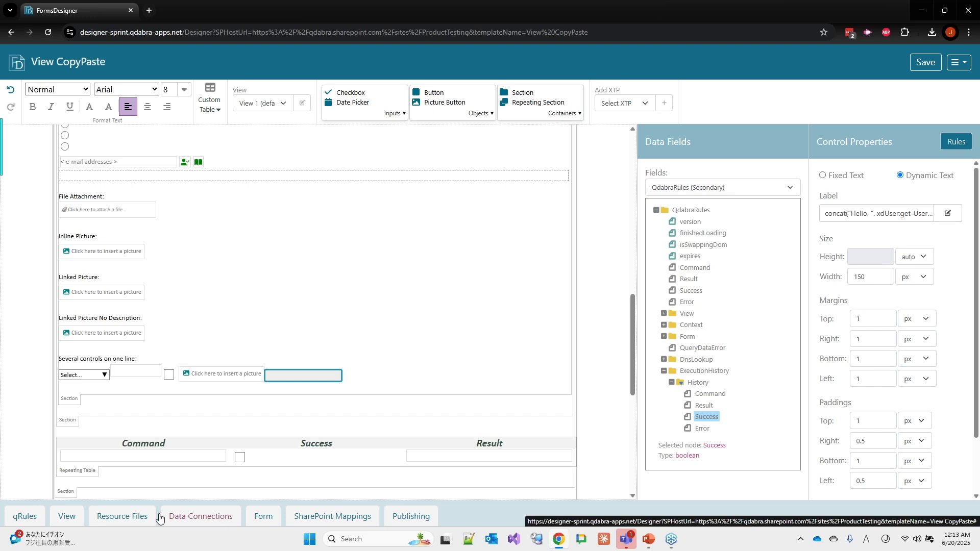
left_click(176, 517)
left_click(297, 174)
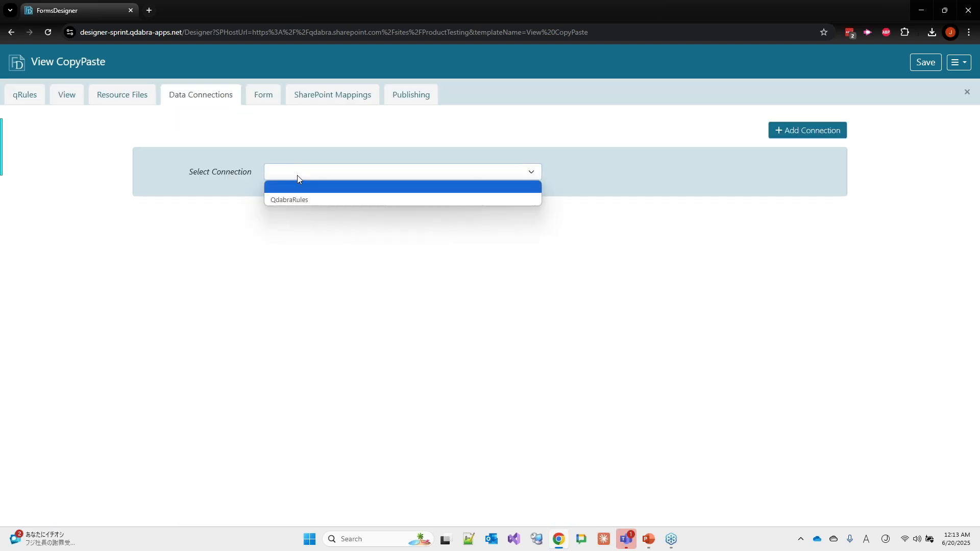
left_click(295, 199)
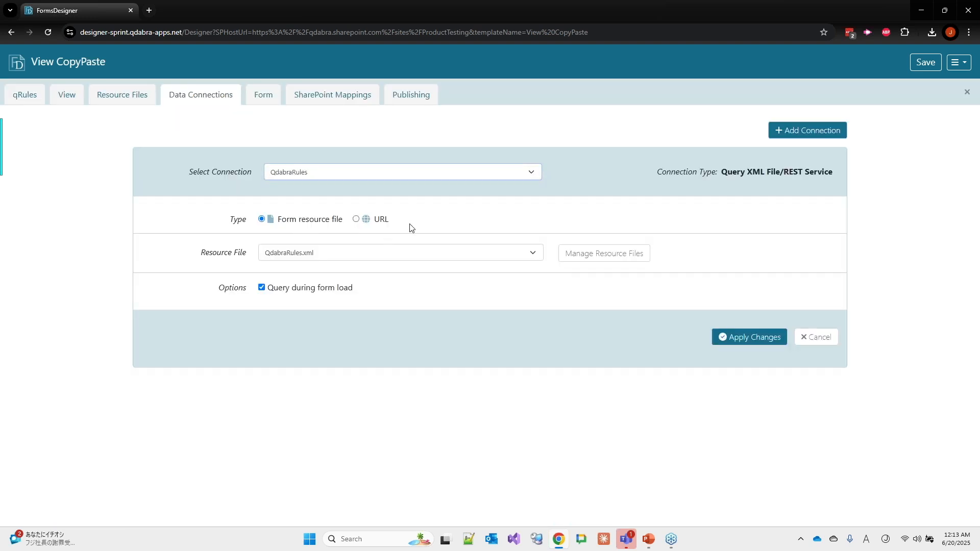
Start adding a data connection, choose SOAP Web Service as its type and reopen the connection type choices.
left_click(794, 134)
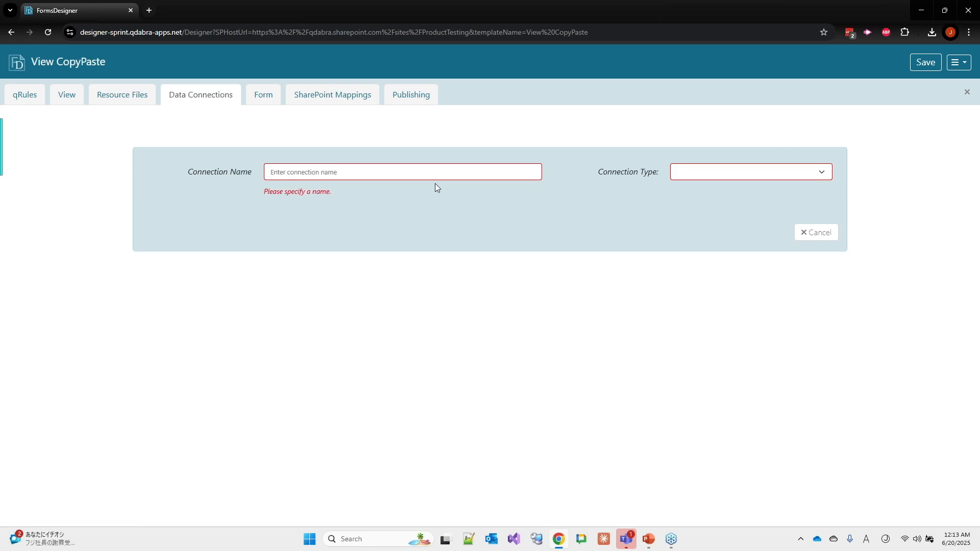
left_click(704, 172)
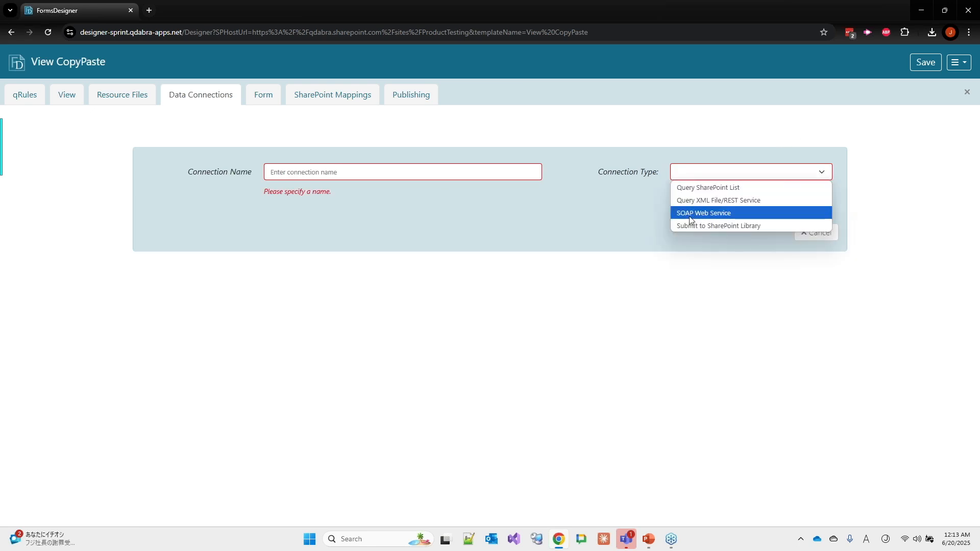
left_click(690, 217)
left_click(702, 168)
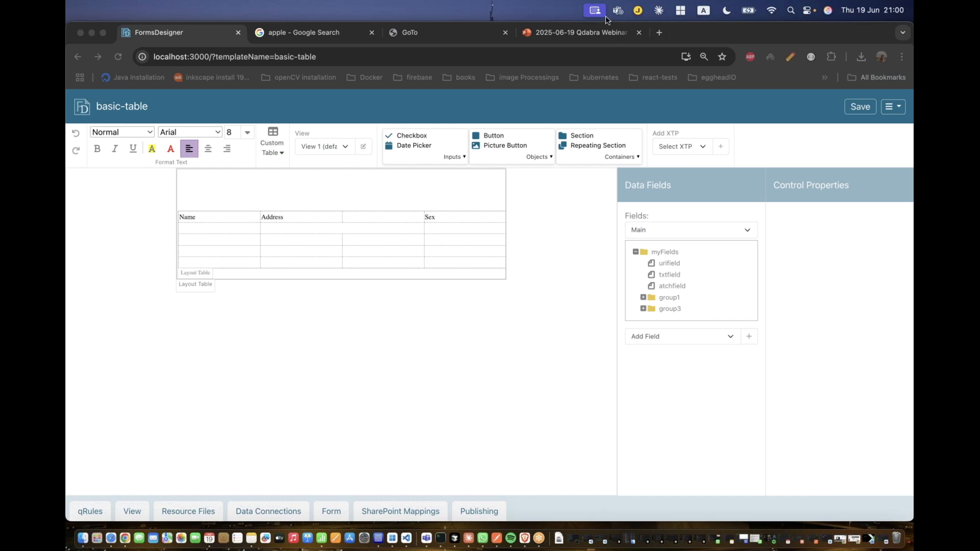
Check the feature slide, return to the basic-table form and delete the inner layout table's row containing Name, Address and Sex.
left_click(566, 32)
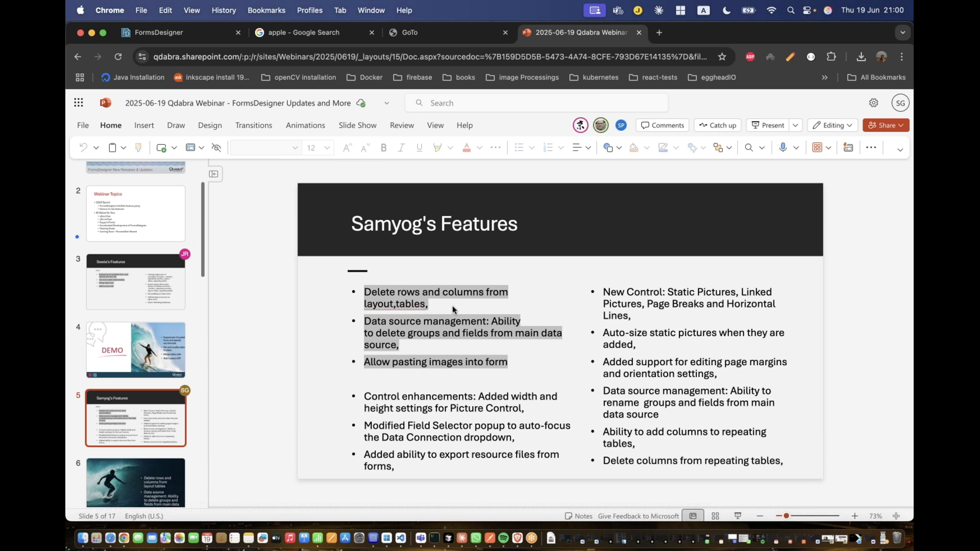
left_click(186, 44)
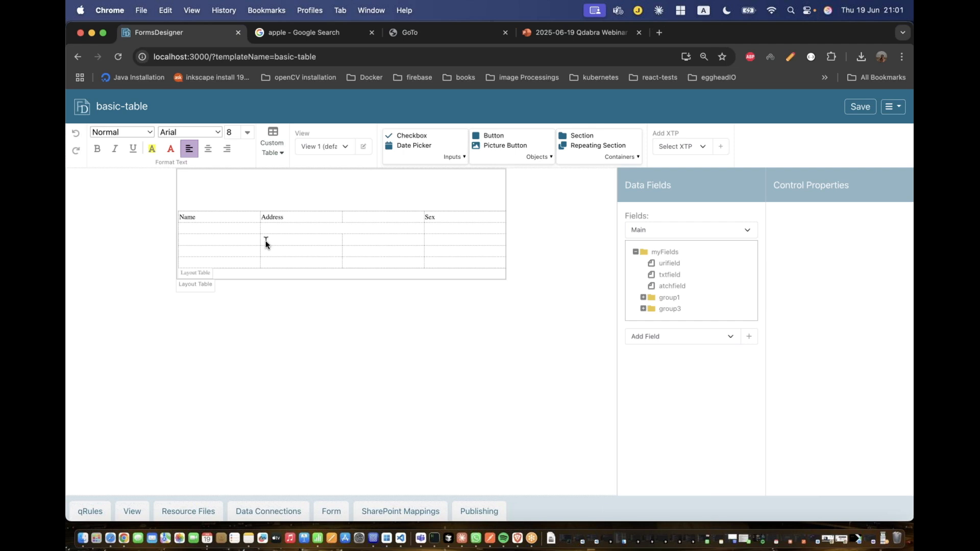
left_click(193, 274)
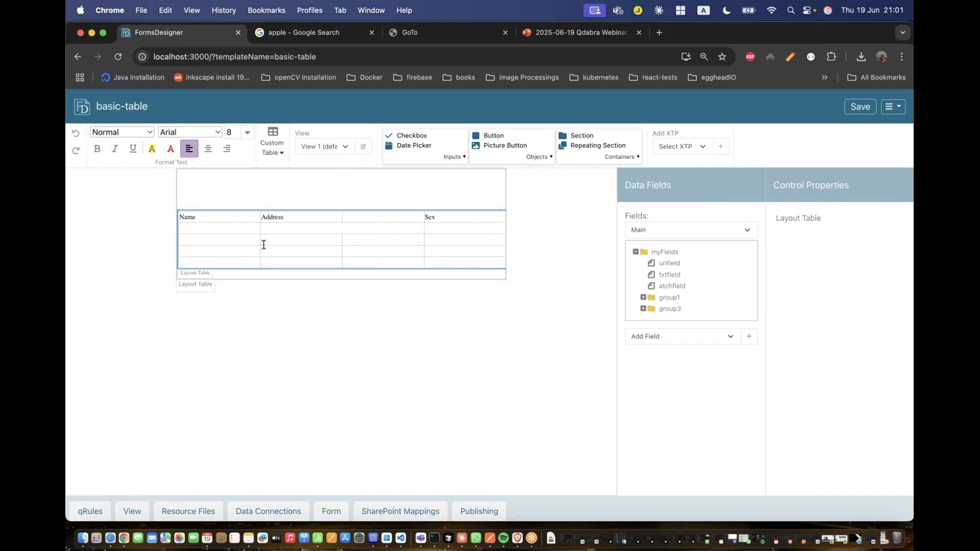
left_click(301, 218)
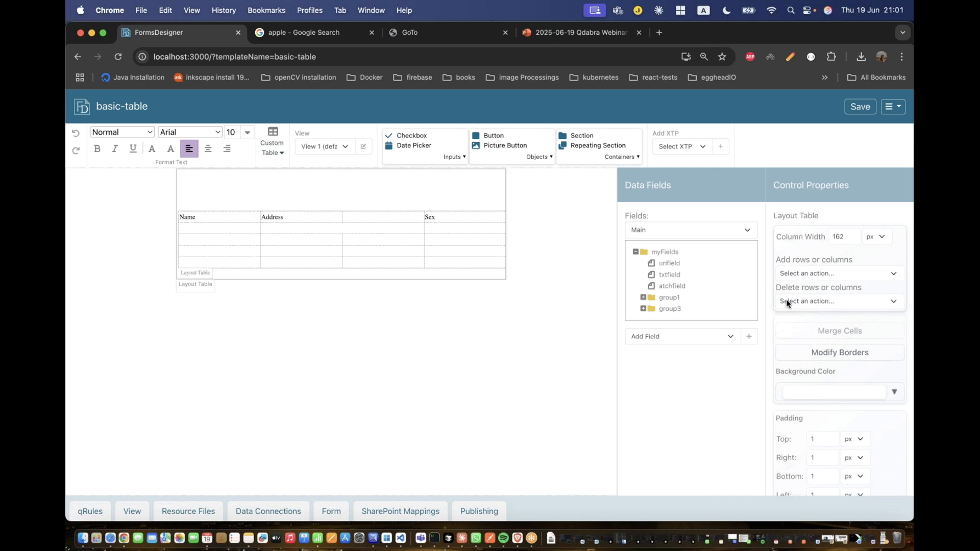
left_click(809, 302)
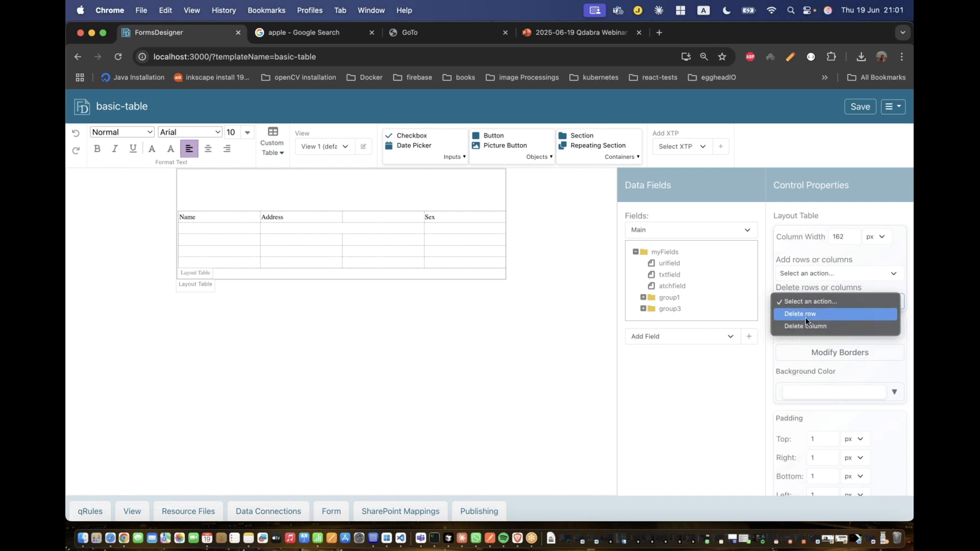
left_click(805, 318)
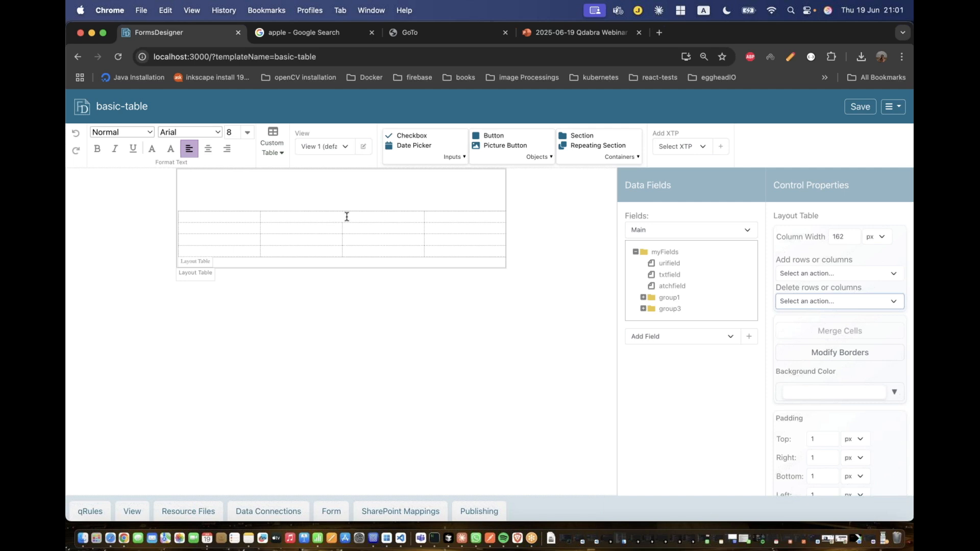
Delete the second column of the inner layout table.
left_click(302, 219)
left_click(835, 302)
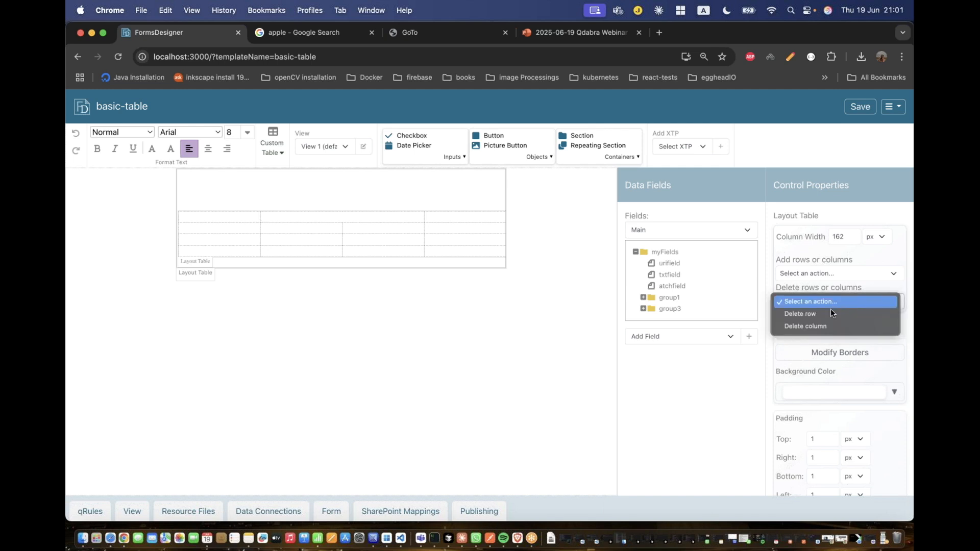
left_click(827, 326)
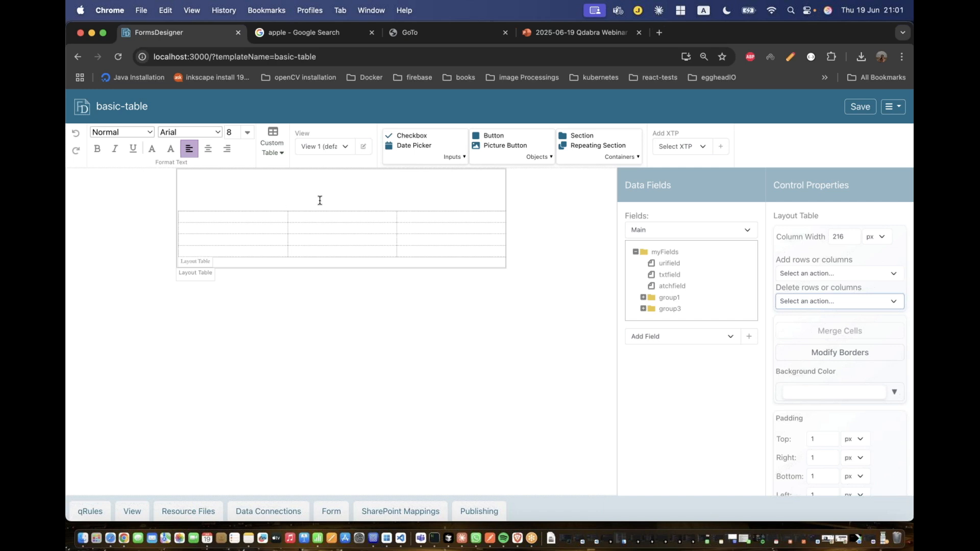
Check the feature slide, return to the basic-table form and delete group1 from the main data source.
left_click(577, 34)
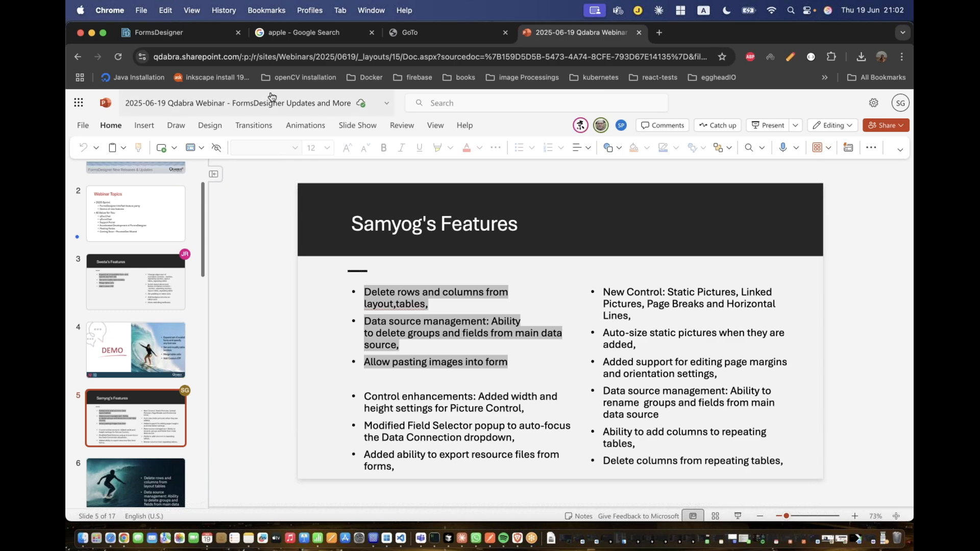
left_click(208, 36)
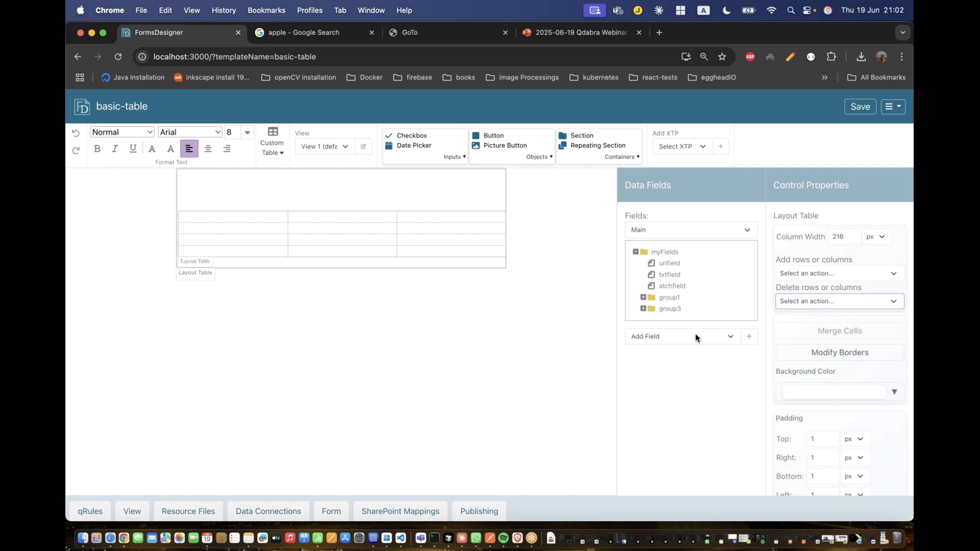
left_click(676, 300)
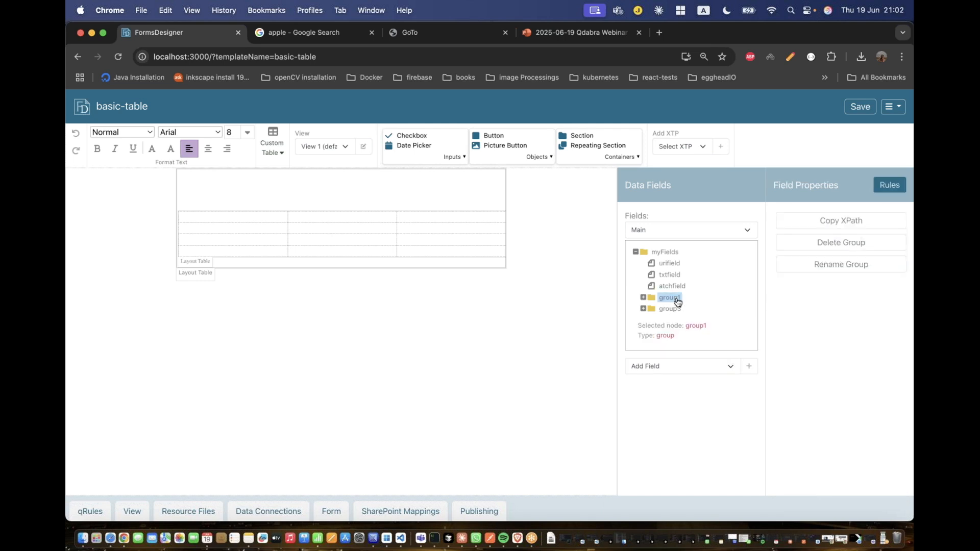
left_click(816, 251)
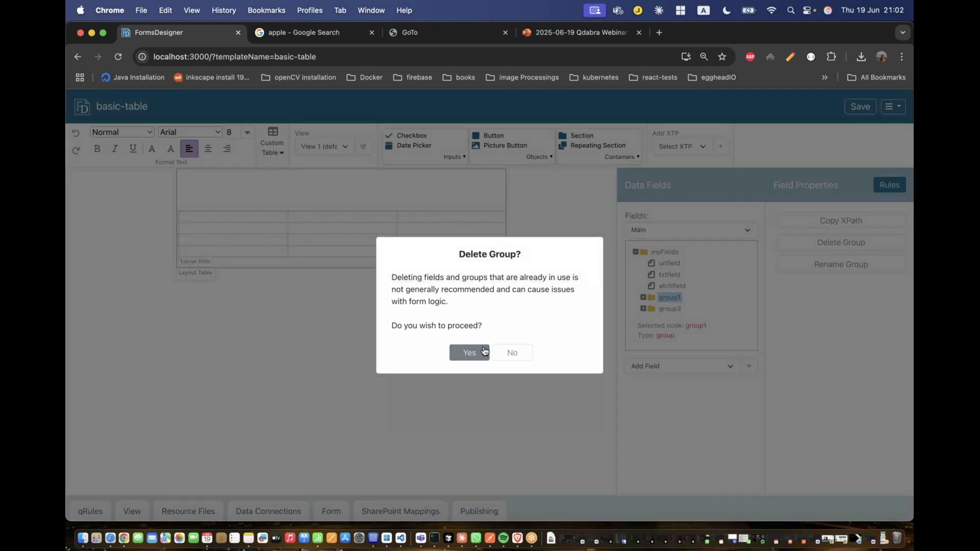
left_click(512, 352)
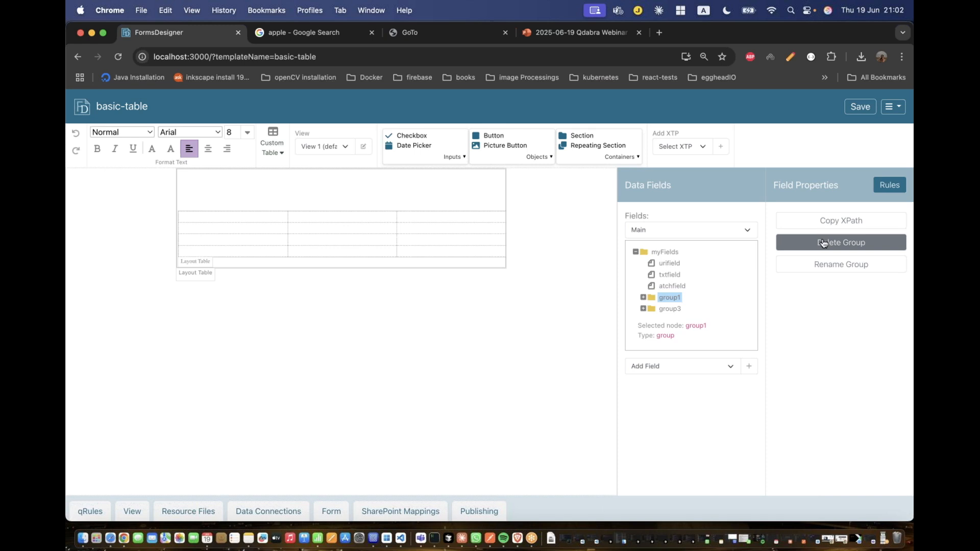
left_click(841, 243)
left_click(462, 352)
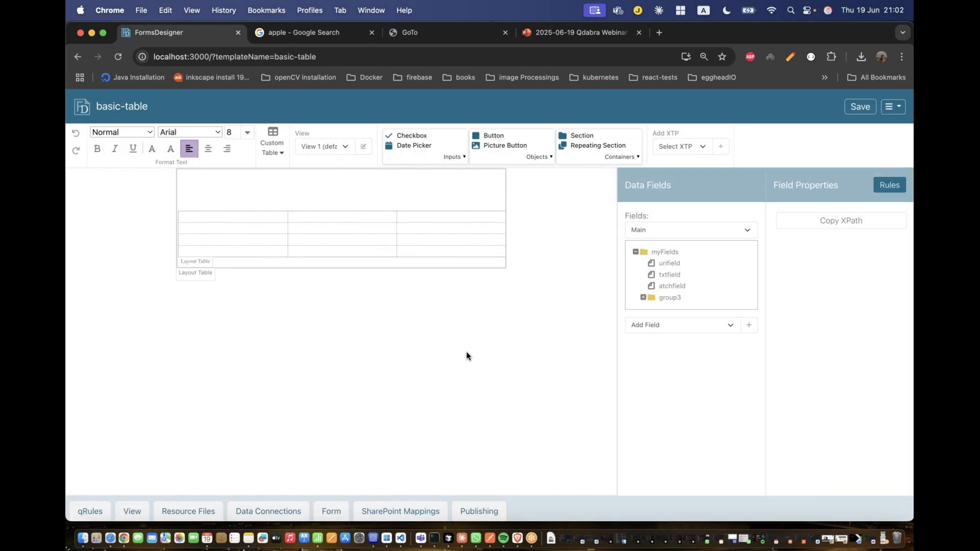
Delete the txtfield field from the main data source.
left_click(677, 276)
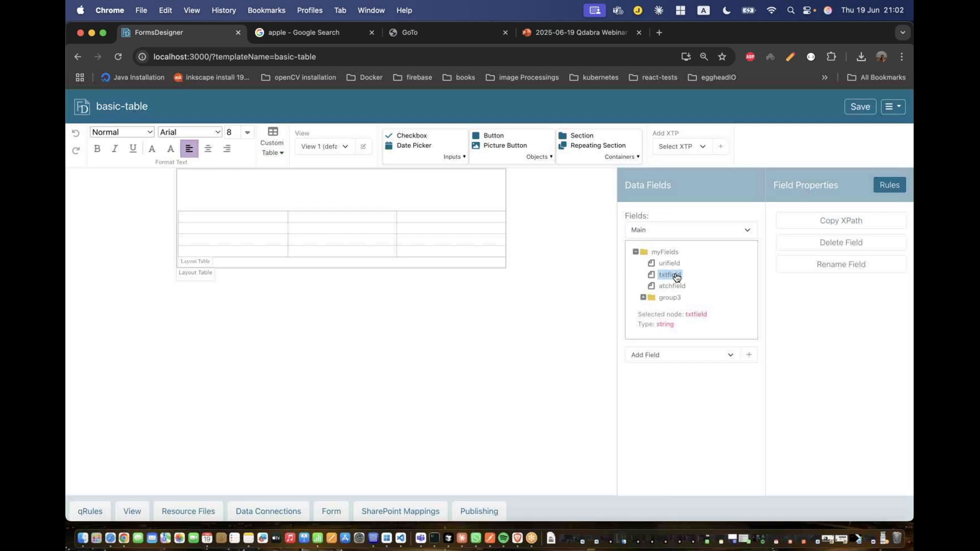
left_click(808, 244)
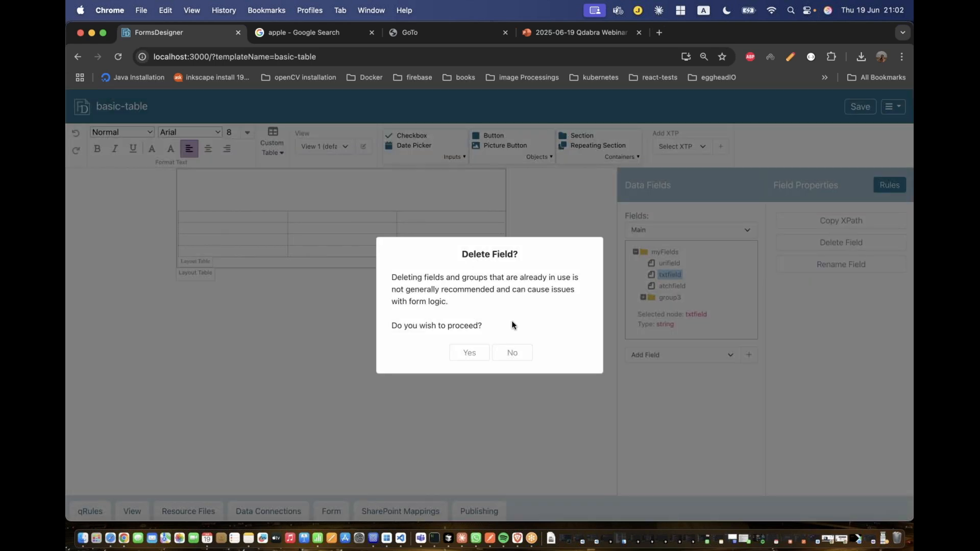
left_click(471, 353)
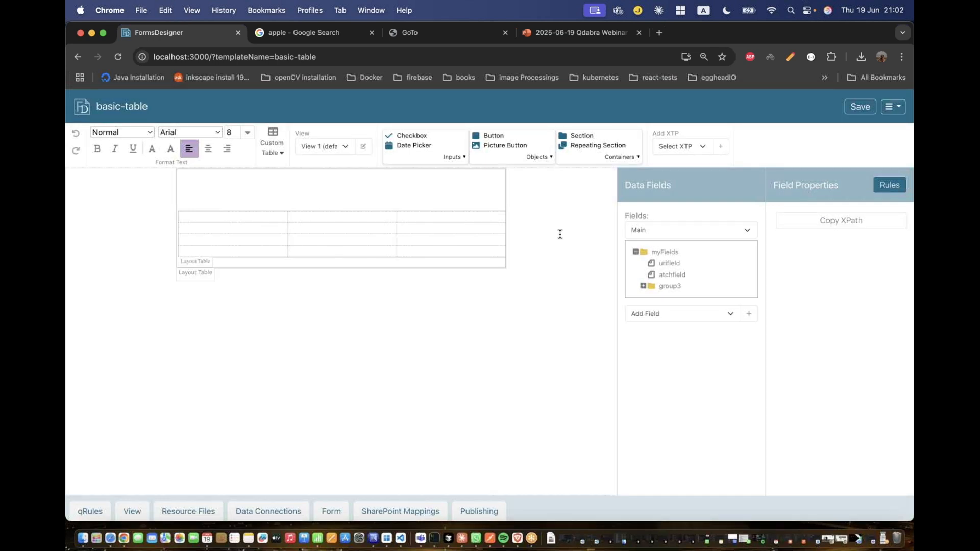
Check the feature slide and copy the enlarged Britannica apple picture from the Google image results.
left_click(559, 34)
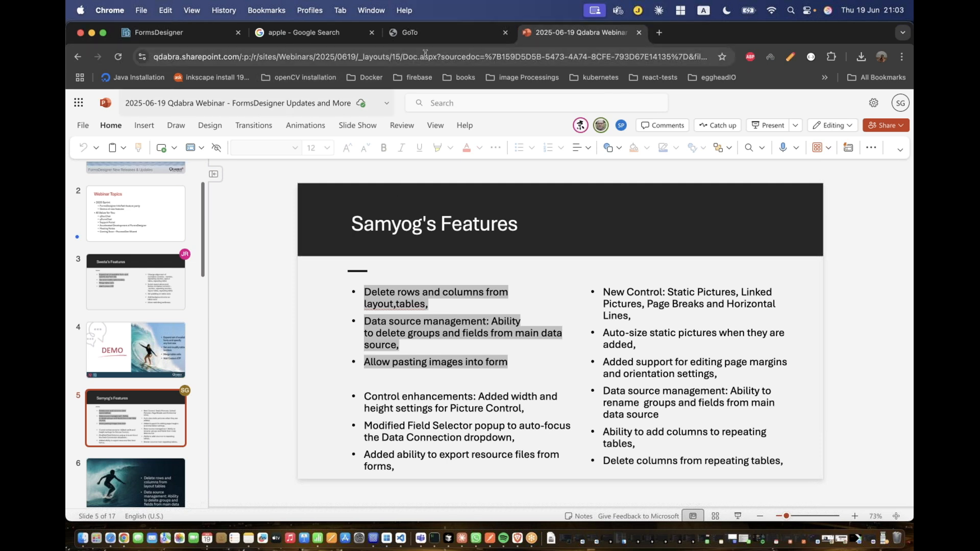
left_click(313, 33)
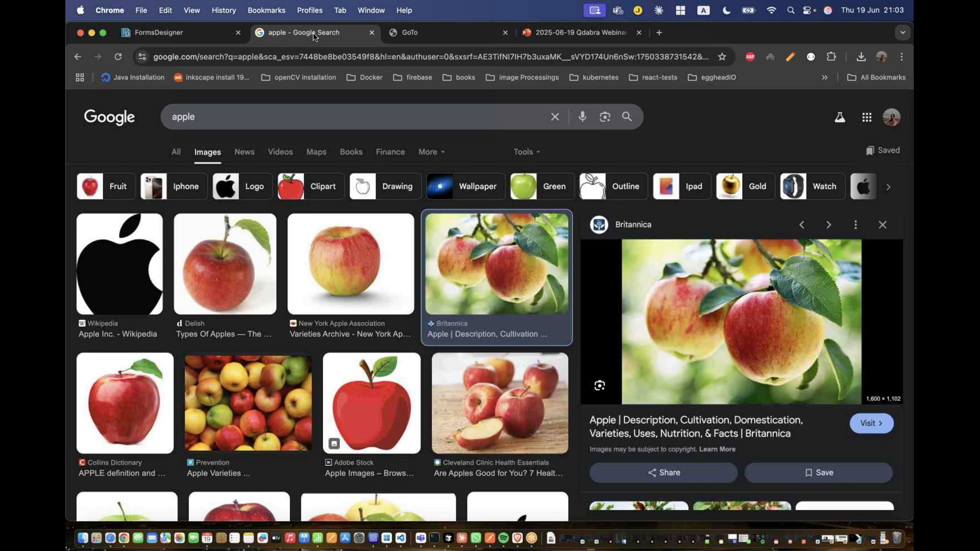
right_click(713, 293)
left_click(738, 415)
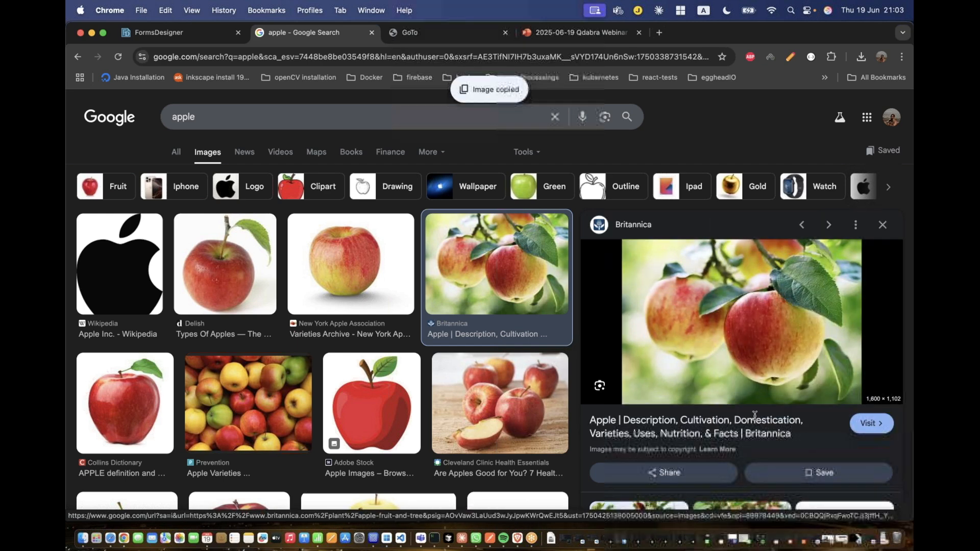
Return to FormsDesigner and paste the apple picture into the empty area above the inner layout table.
left_click(151, 35)
left_click(279, 182)
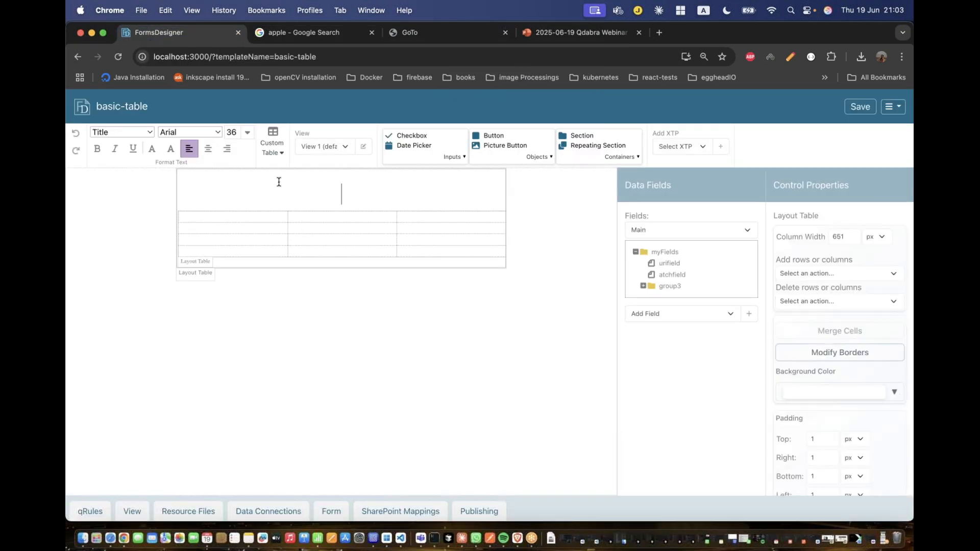
key("super+v")
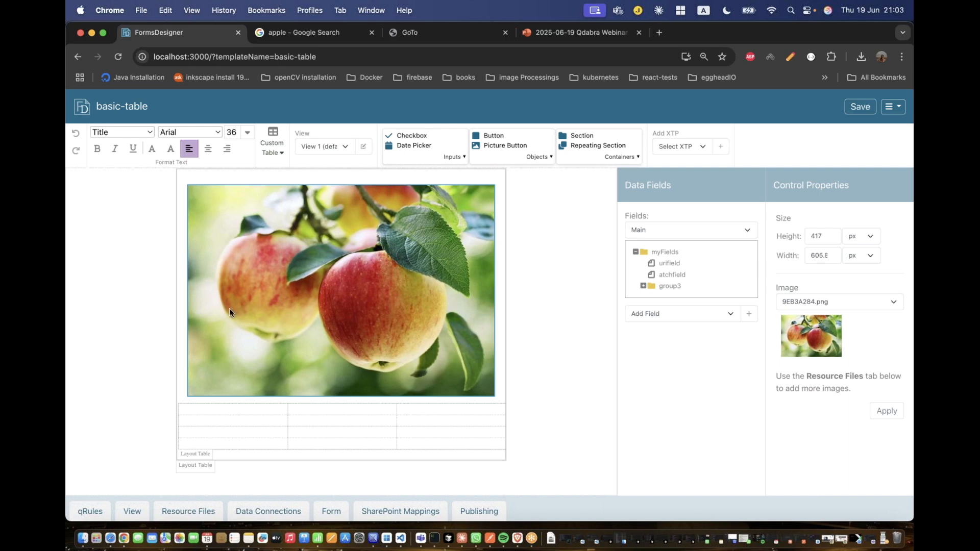
Switch to Finder and copy sample.png from the testing-images folder.
left_click(209, 407)
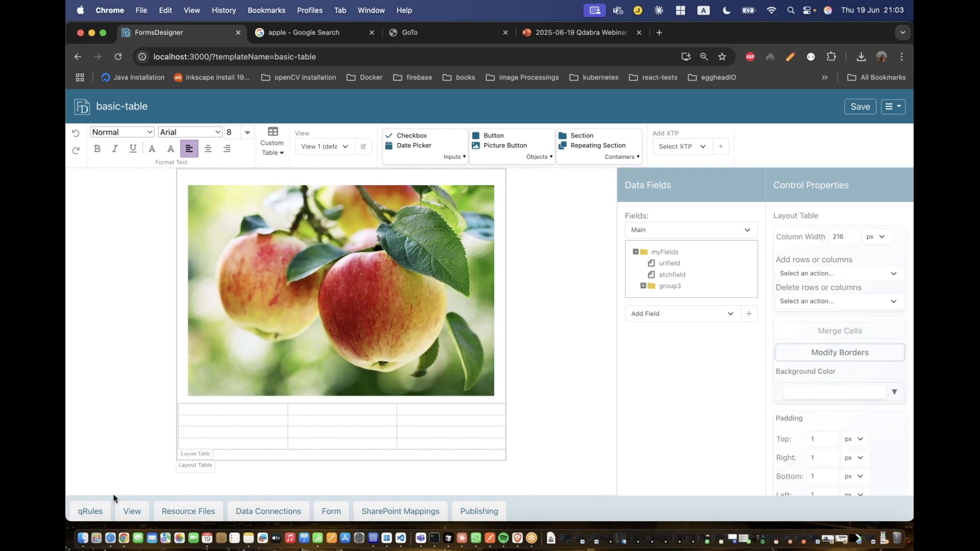
left_click(82, 539)
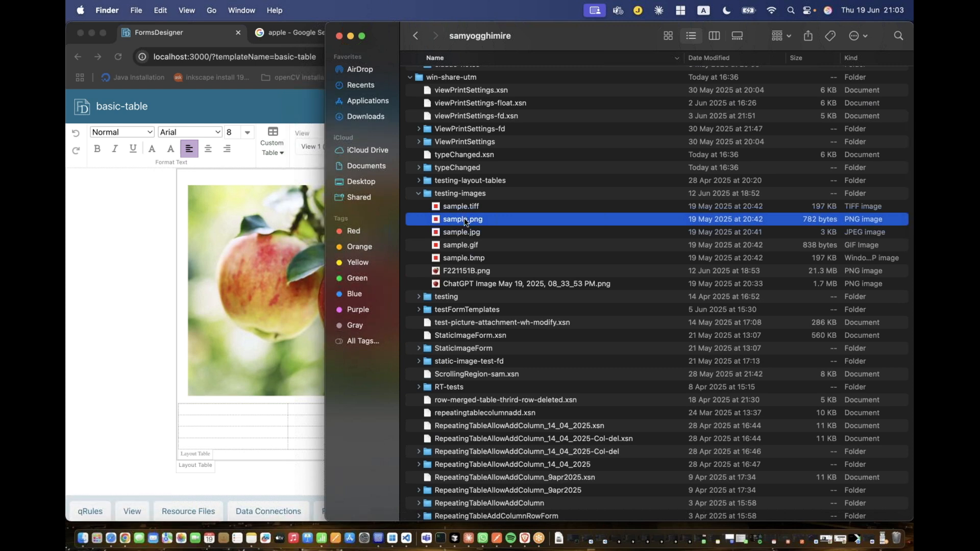
right_click(464, 218)
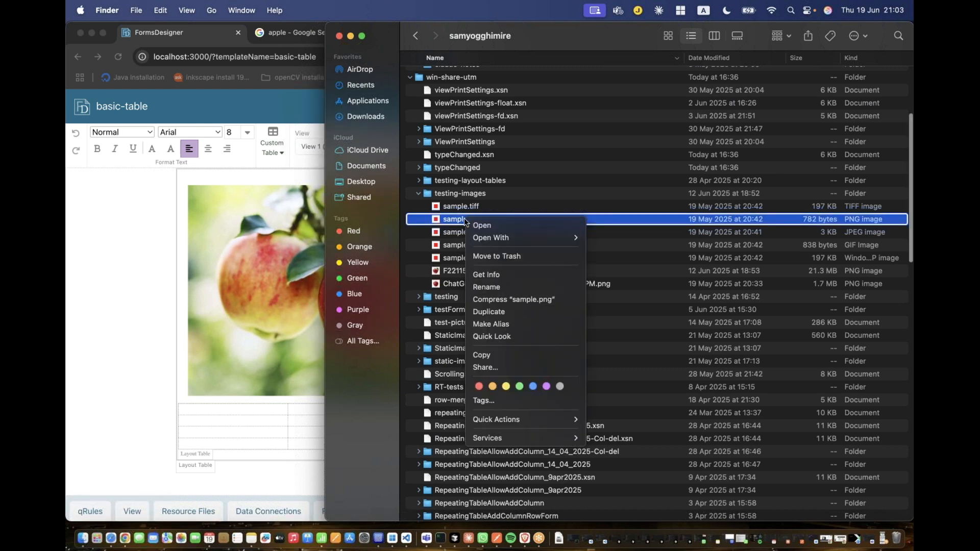
left_click(492, 354)
Paste the copied sample image into the first cell of the inner layout table and review the form.
left_click(219, 409)
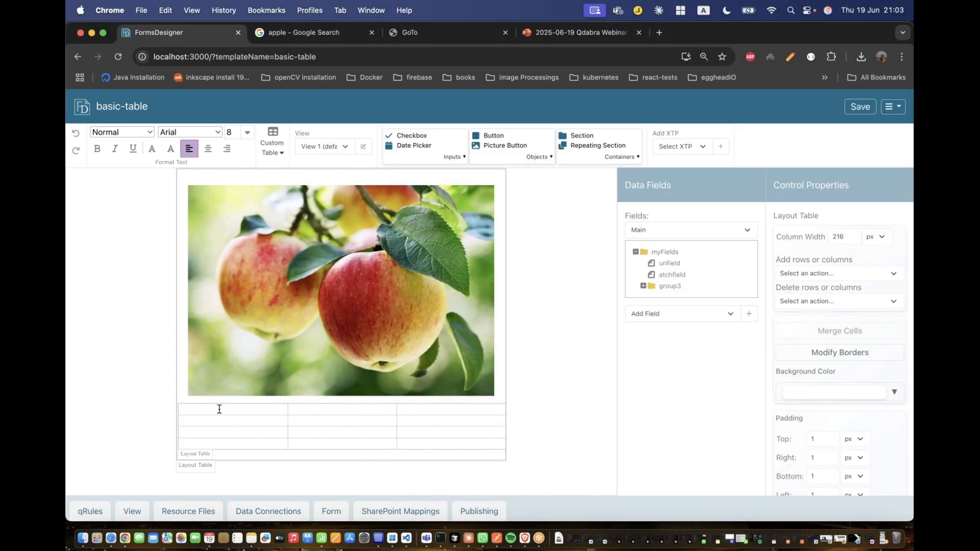
key("ctrl+v")
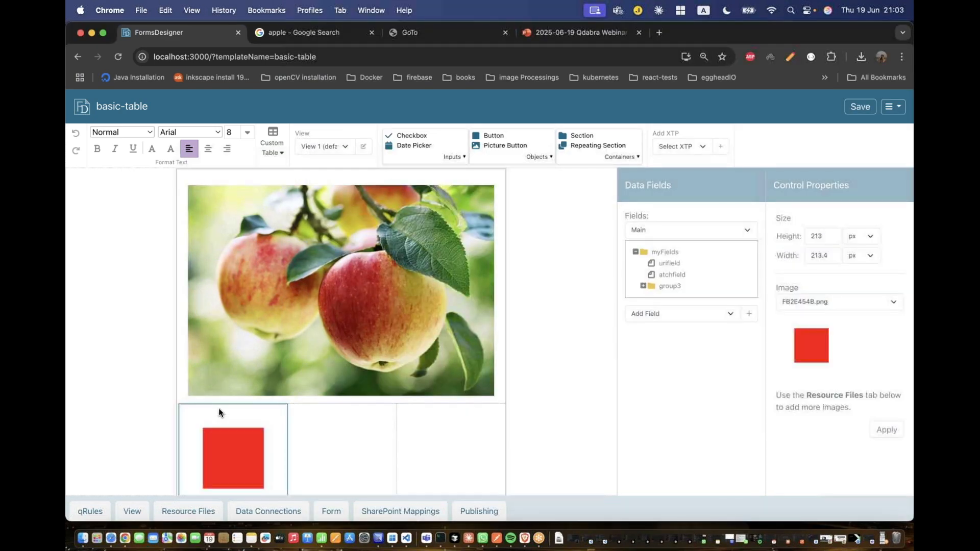
left_click(105, 355)
scroll(547, 311, "down", 3)
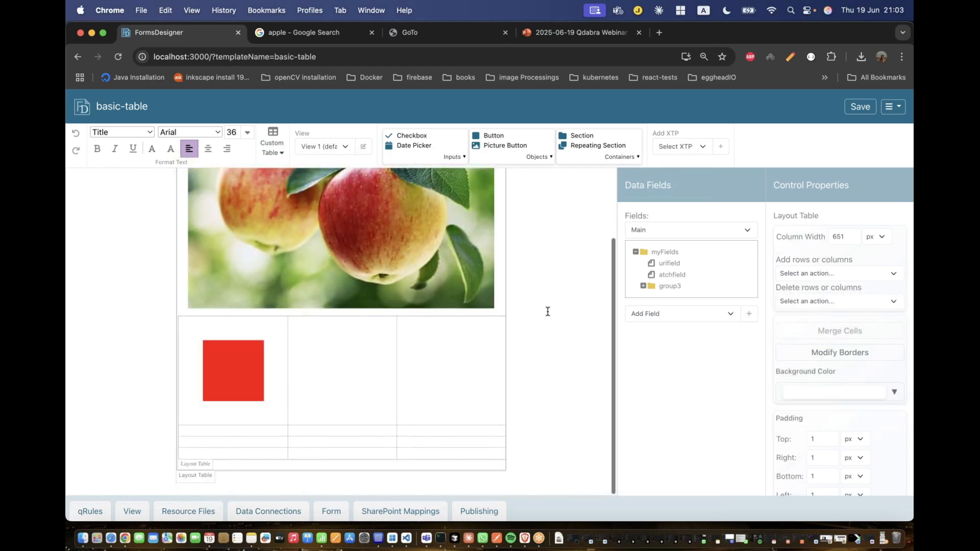
scroll(547, 311, "up", 3)
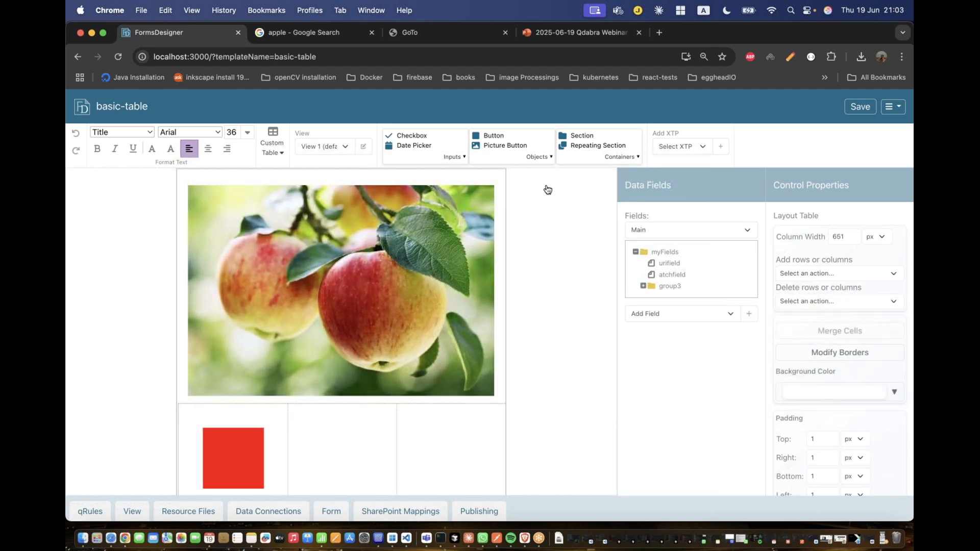
Check the feature slide, return to FormsDesigner and insert a page break below the outer layout table.
left_click(581, 33)
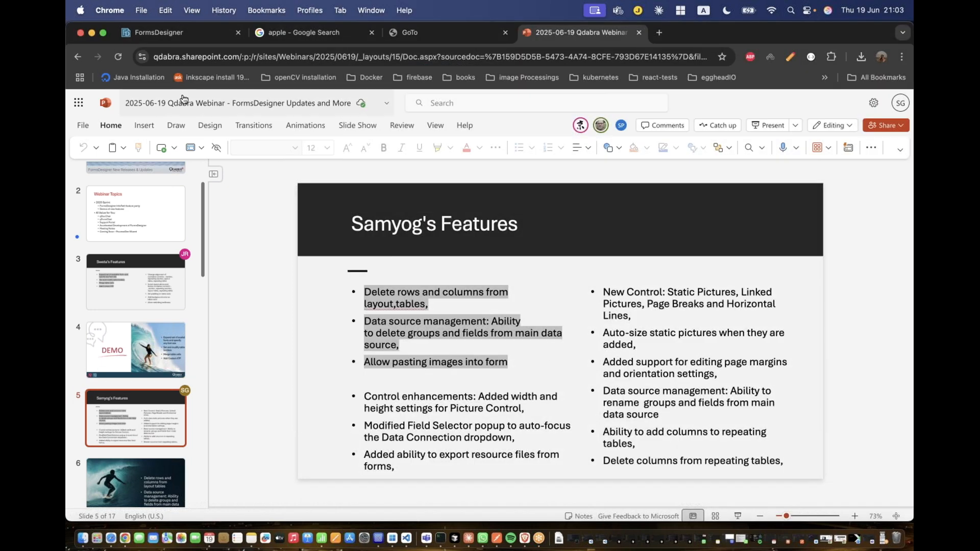
left_click(159, 32)
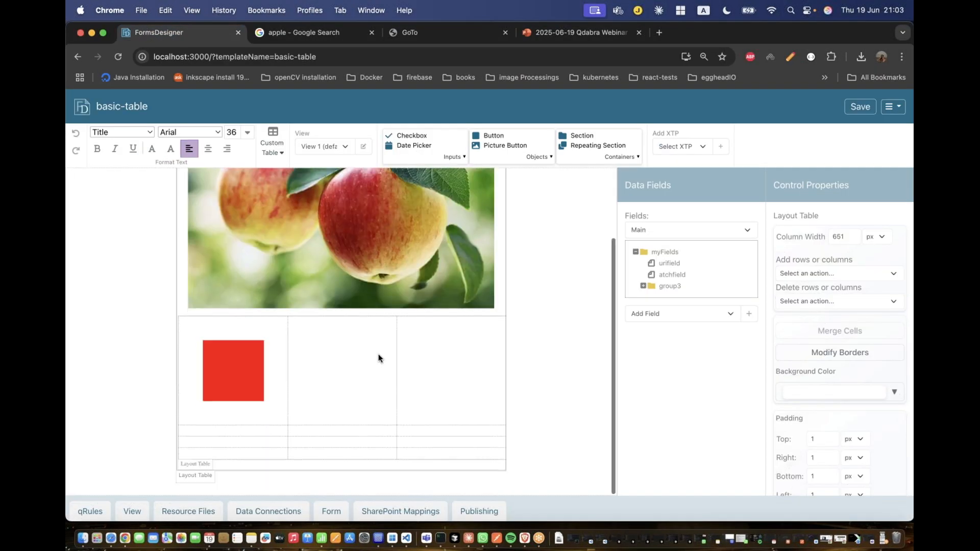
left_click(467, 481)
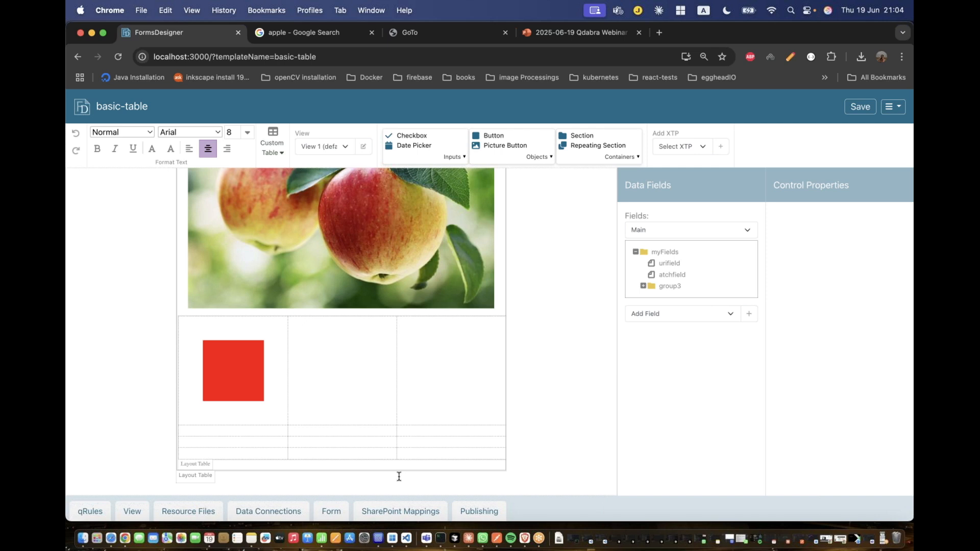
left_click(539, 158)
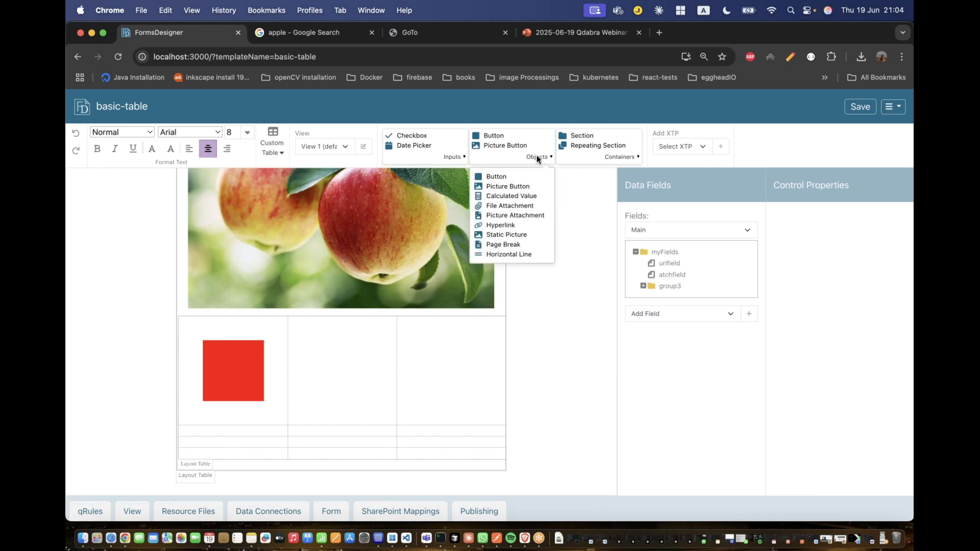
left_click(534, 159)
scroll(511, 246, "down", 1)
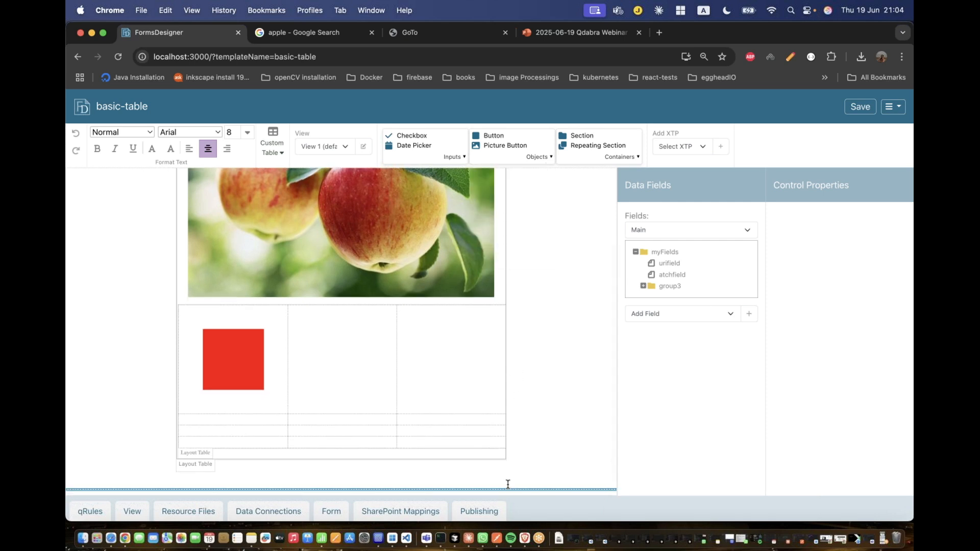
Insert a horizontal line between the outer layout table and the page break.
left_click(493, 478)
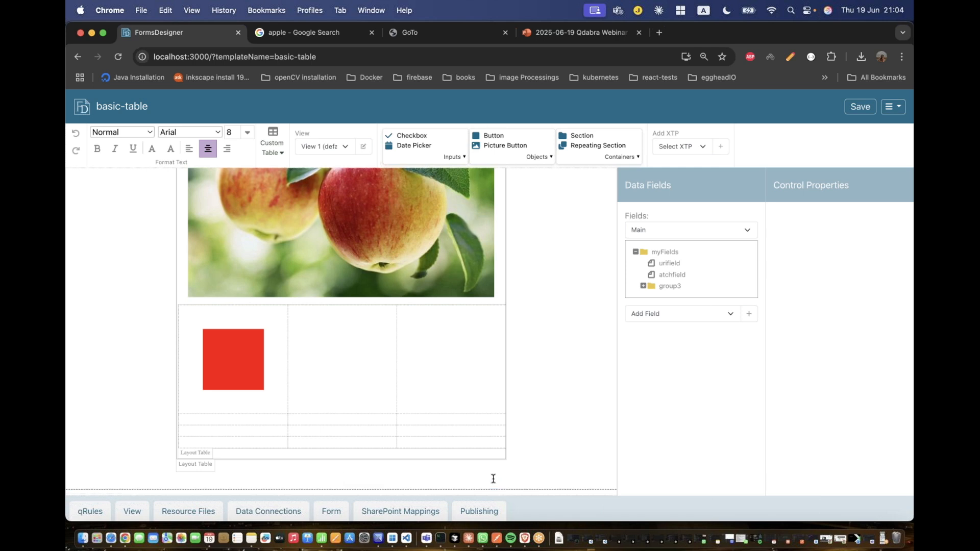
left_click(537, 158)
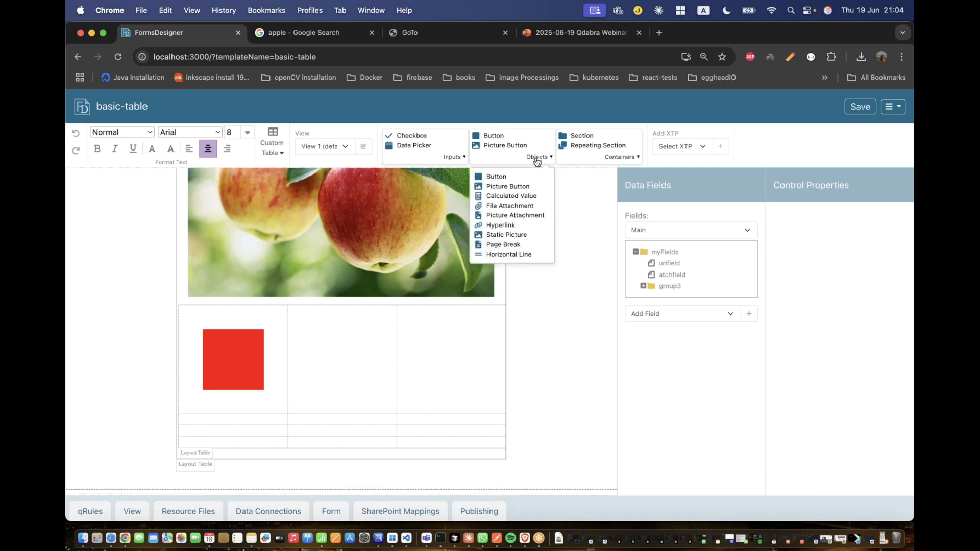
left_click(515, 255)
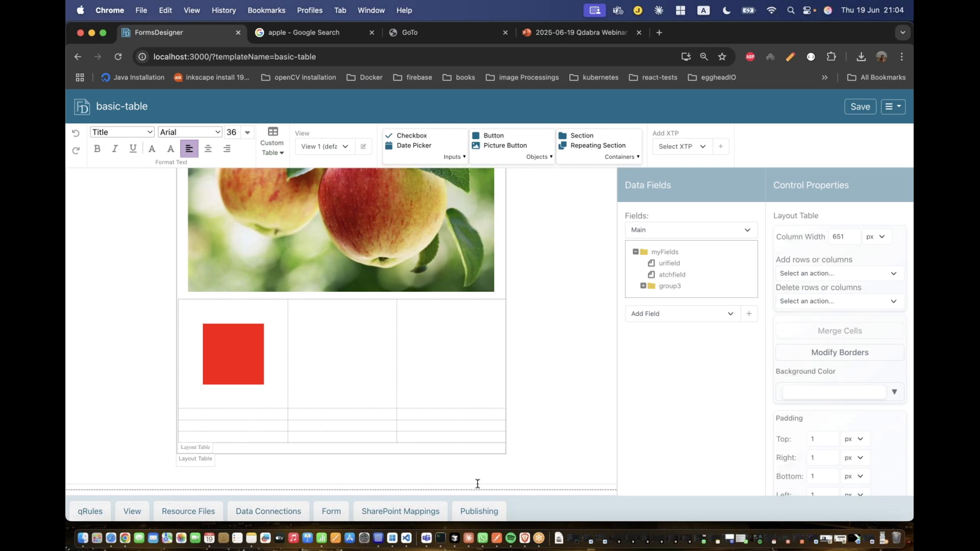
left_click(582, 405)
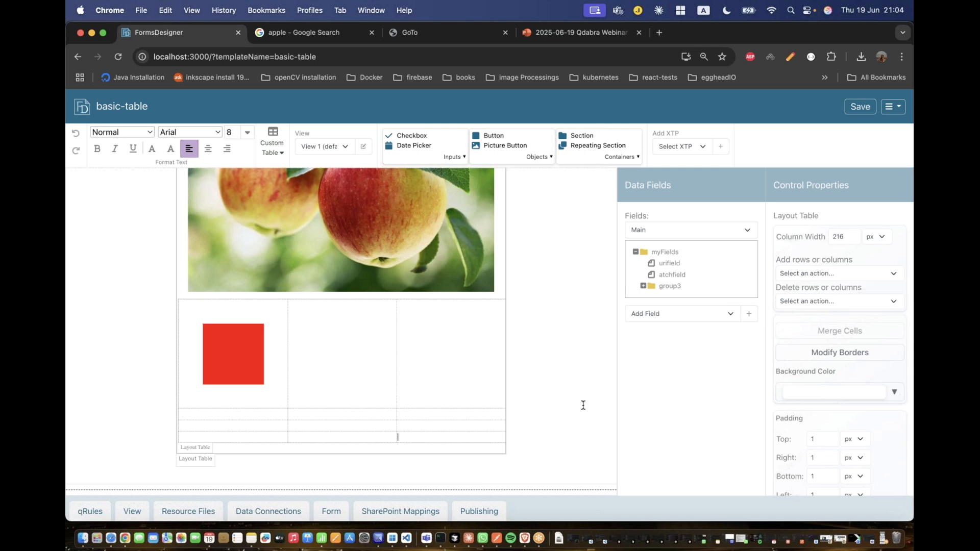
Check the feature list slide in the webinar presentation again and return to FormsDesigner.
left_click(574, 36)
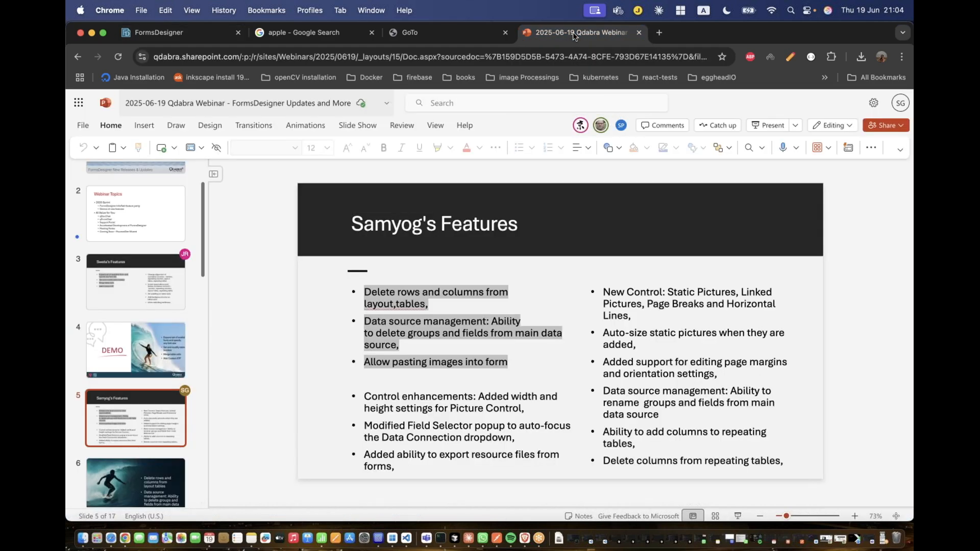
left_click(416, 35)
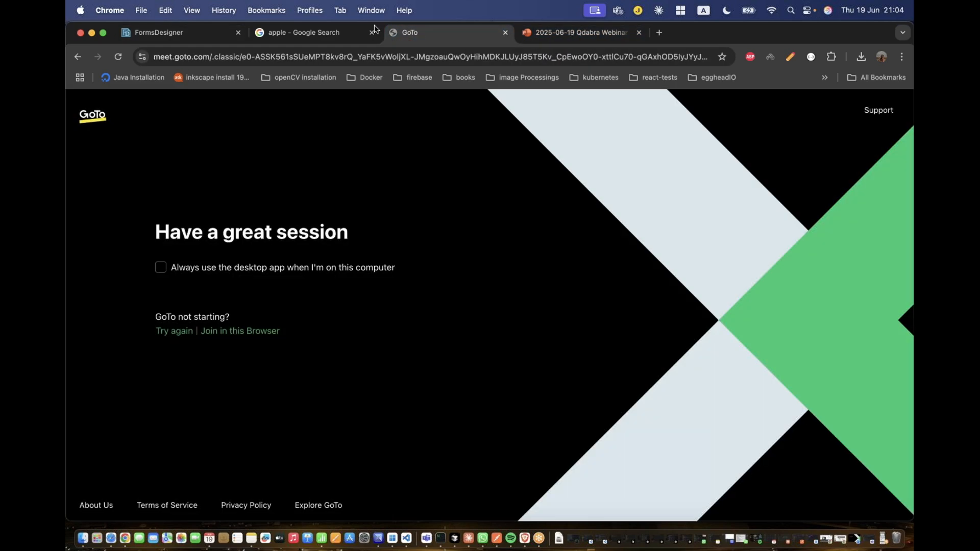
left_click(194, 34)
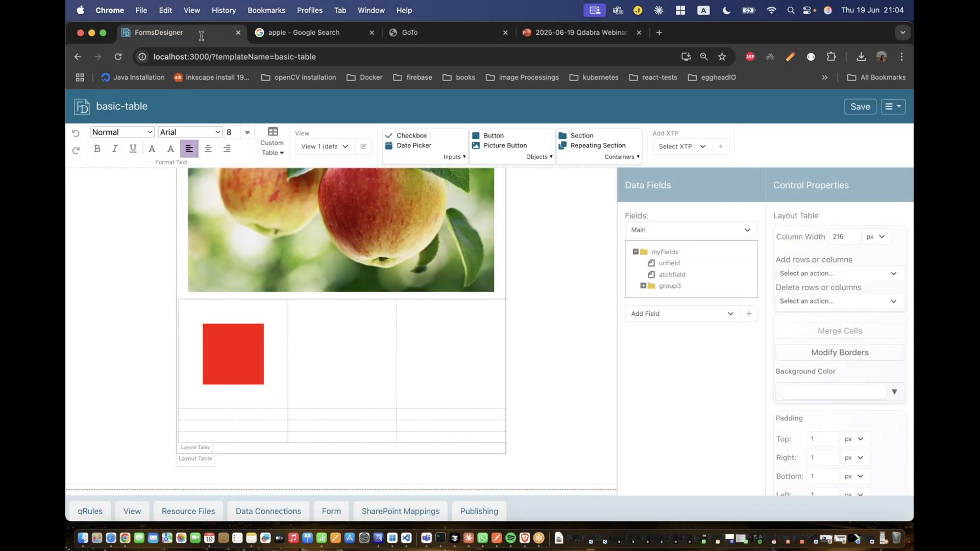
left_click(673, 276)
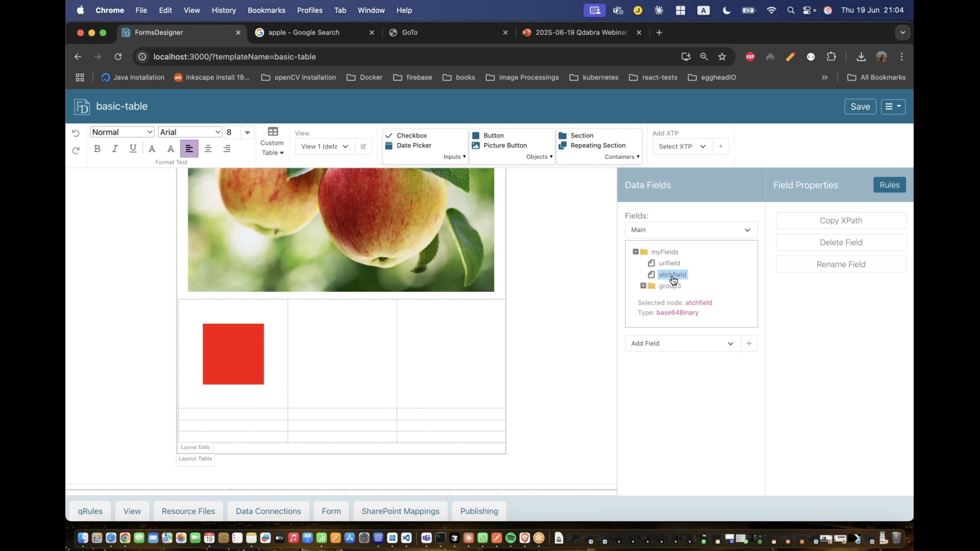
left_click(811, 244)
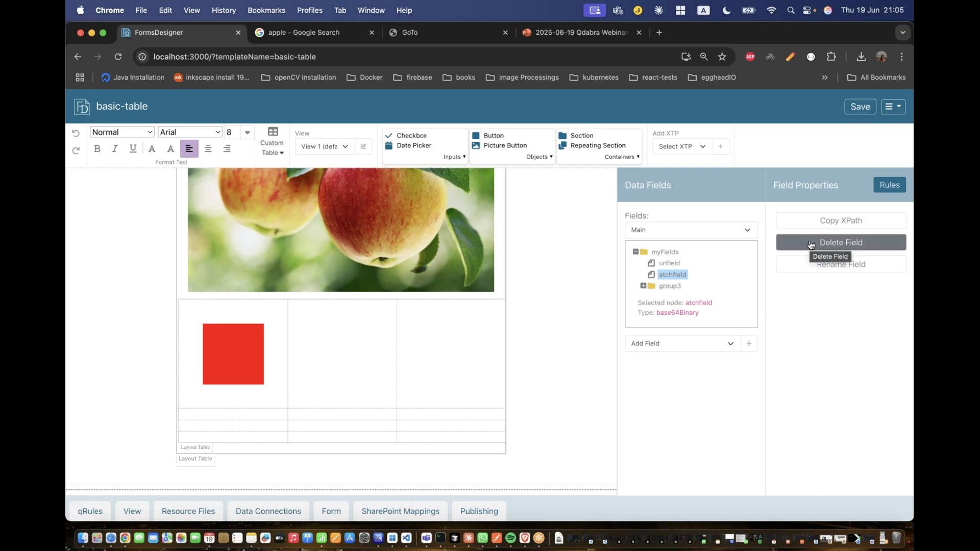
left_click(811, 244)
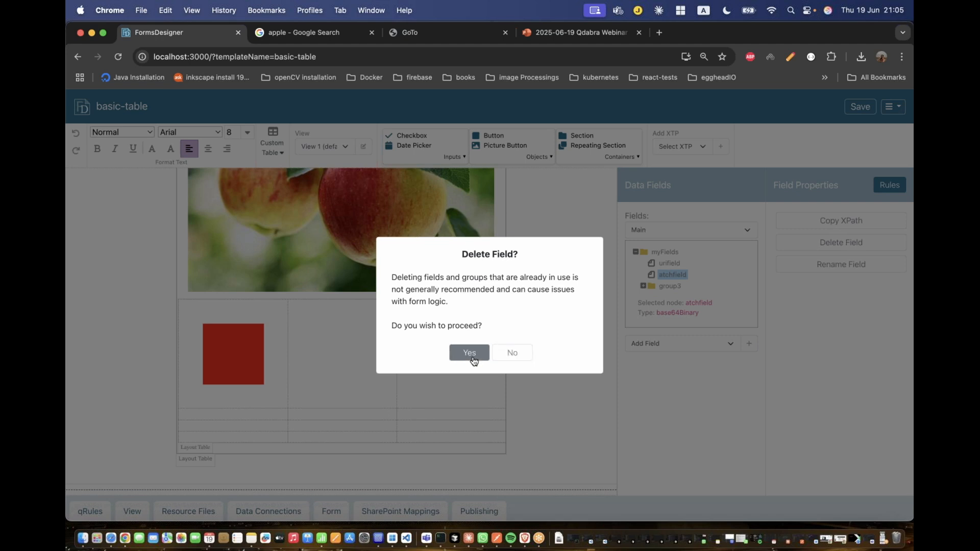
left_click(513, 354)
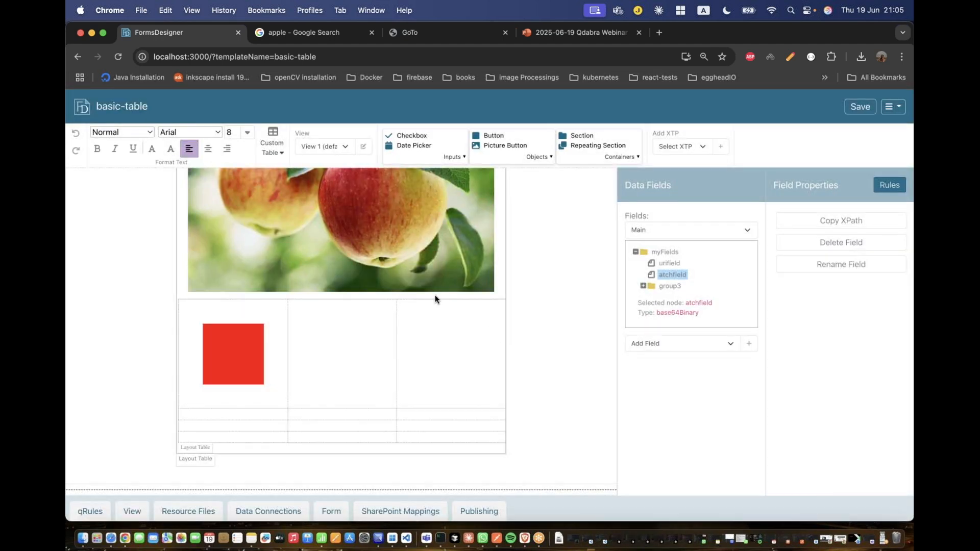
Insert a Picture Attachment control, included in the form and bound to atchfield, into the third cell of the inner layout table's first row.
left_click(419, 332)
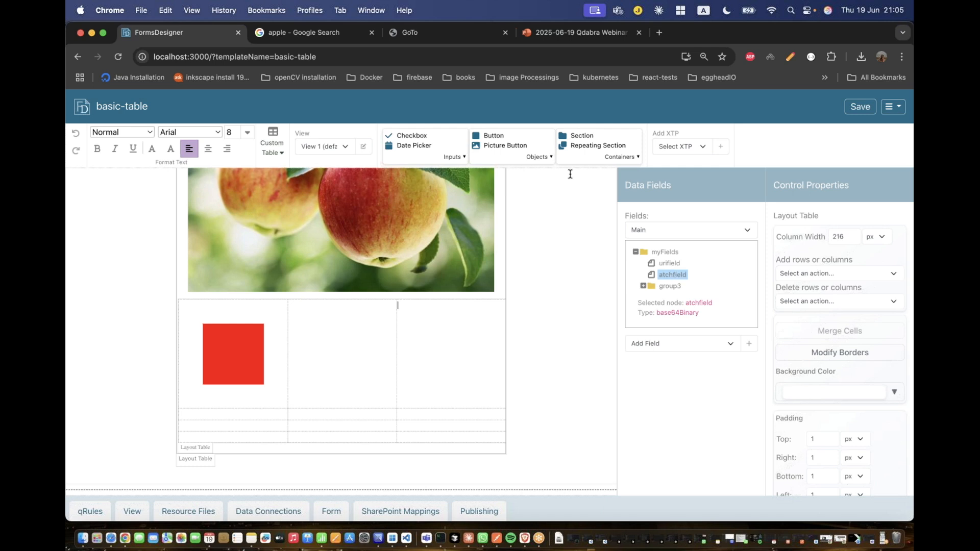
left_click(542, 162)
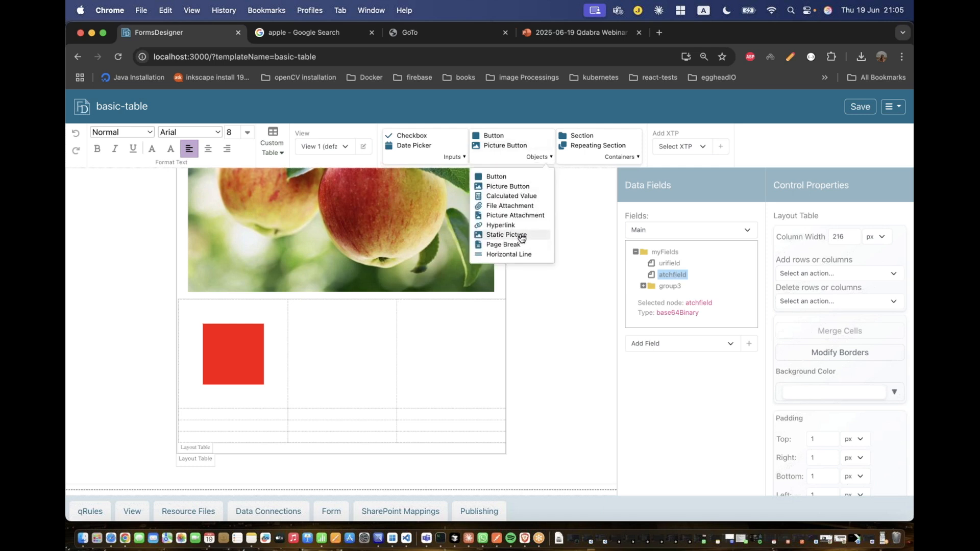
left_click(526, 215)
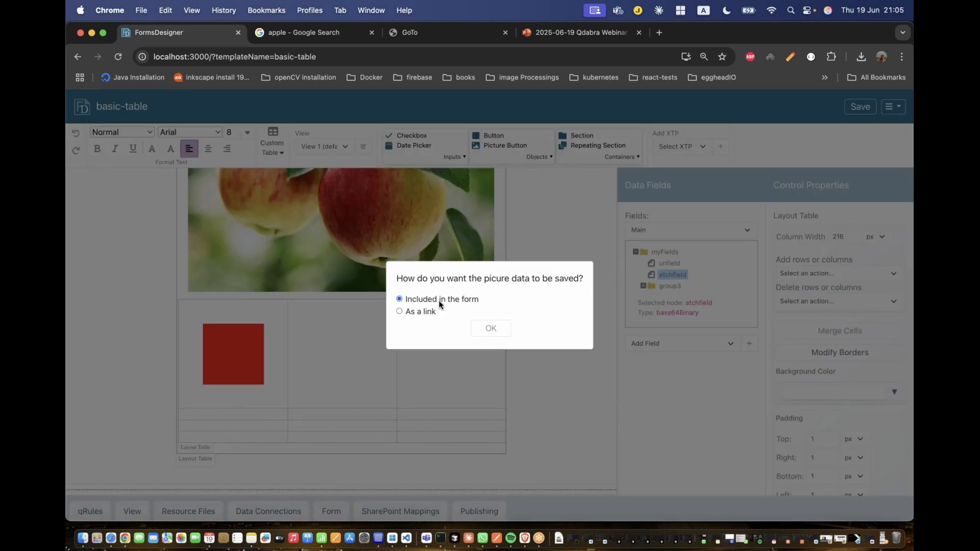
left_click(493, 328)
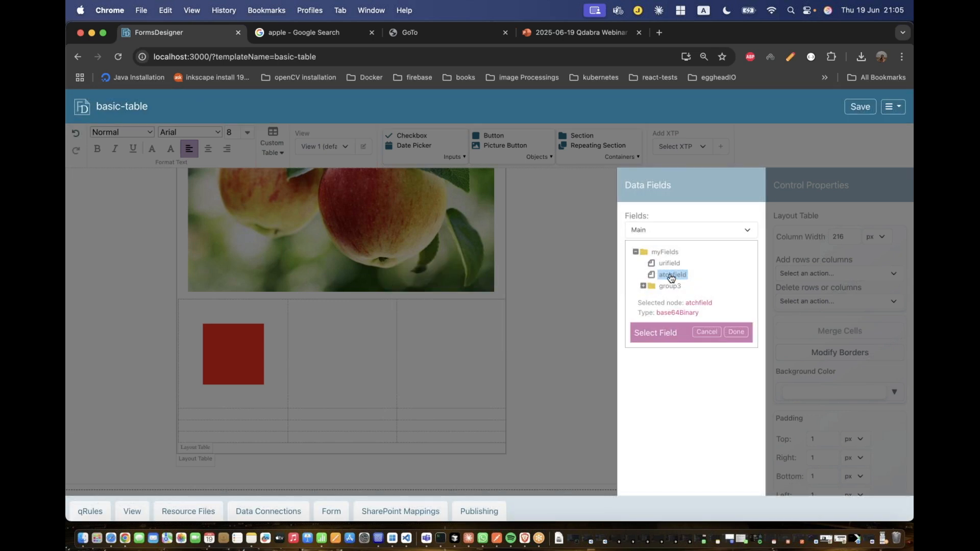
left_click(732, 331)
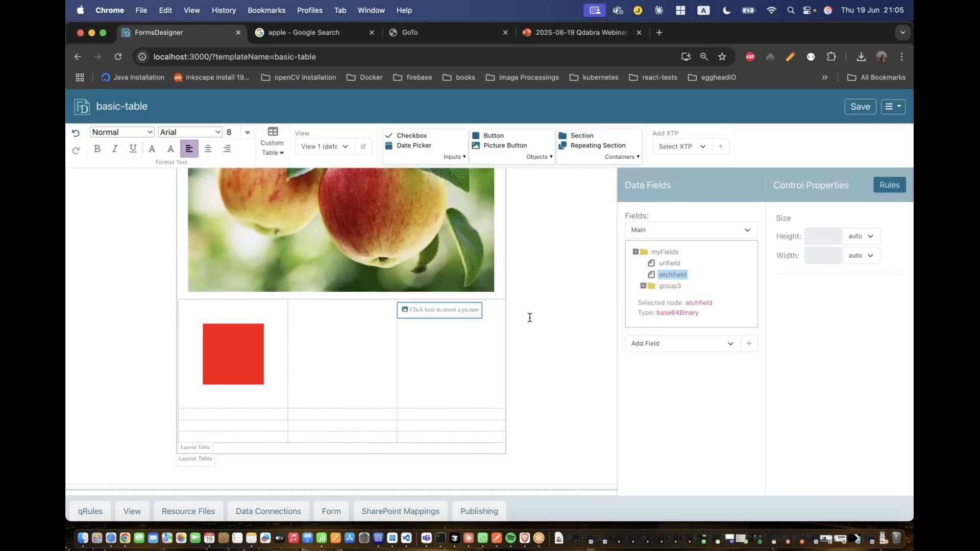
Delete the atchfield field from the main data source and accept the deletion.
left_click(672, 275)
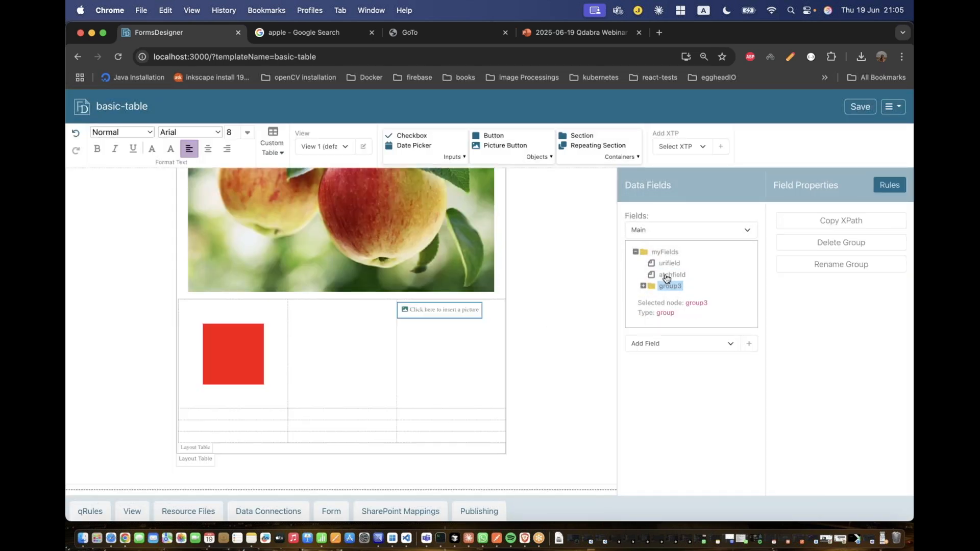
left_click(808, 243)
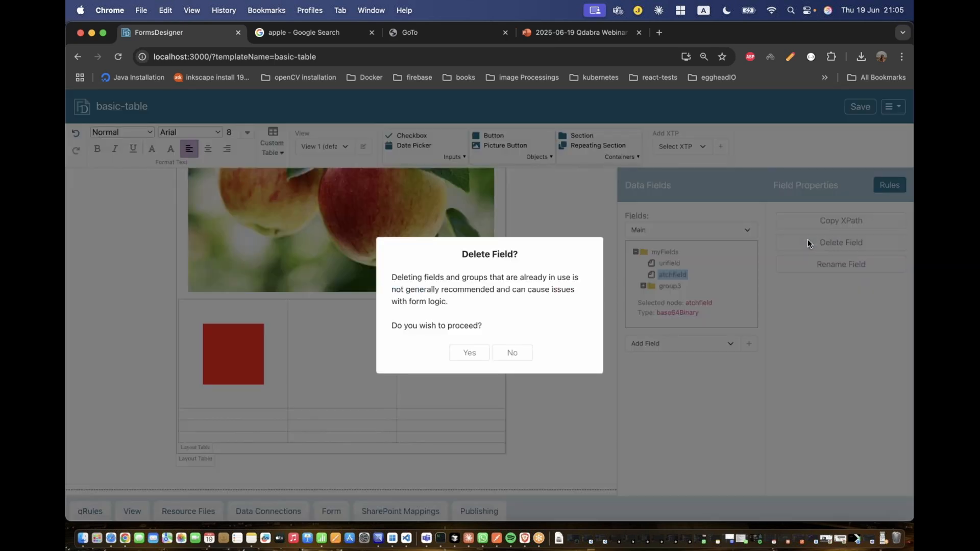
left_click(469, 352)
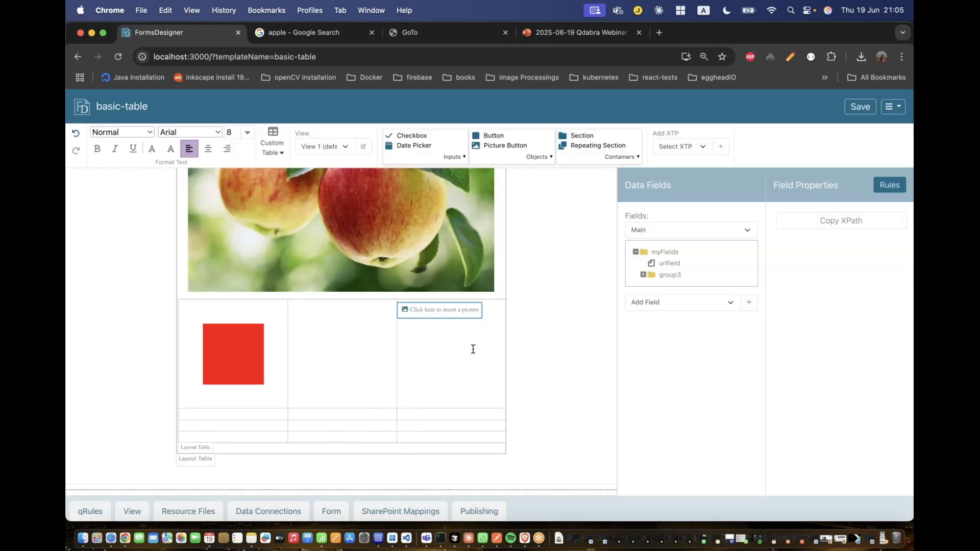
Select the picture control in the inner layout table to check its field binding.
left_click(516, 326)
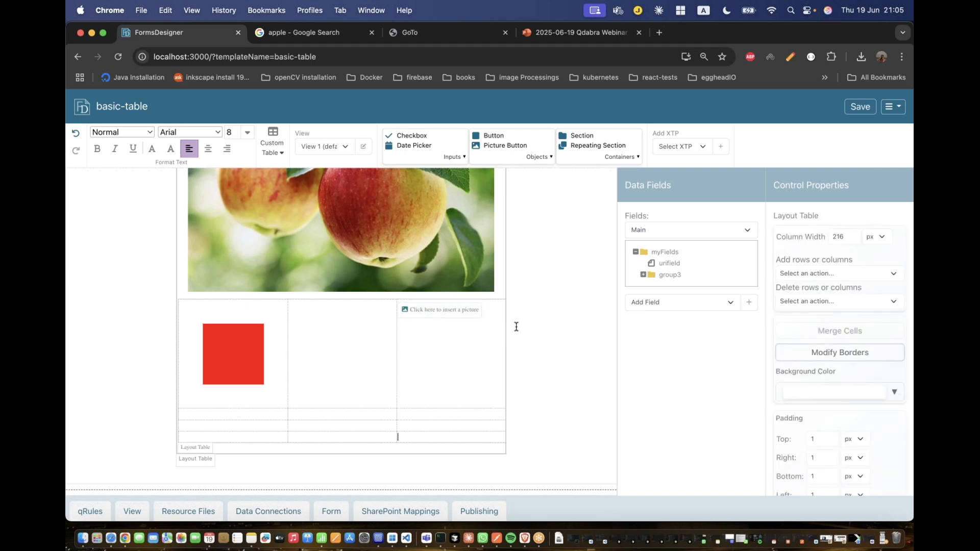
left_click(449, 311)
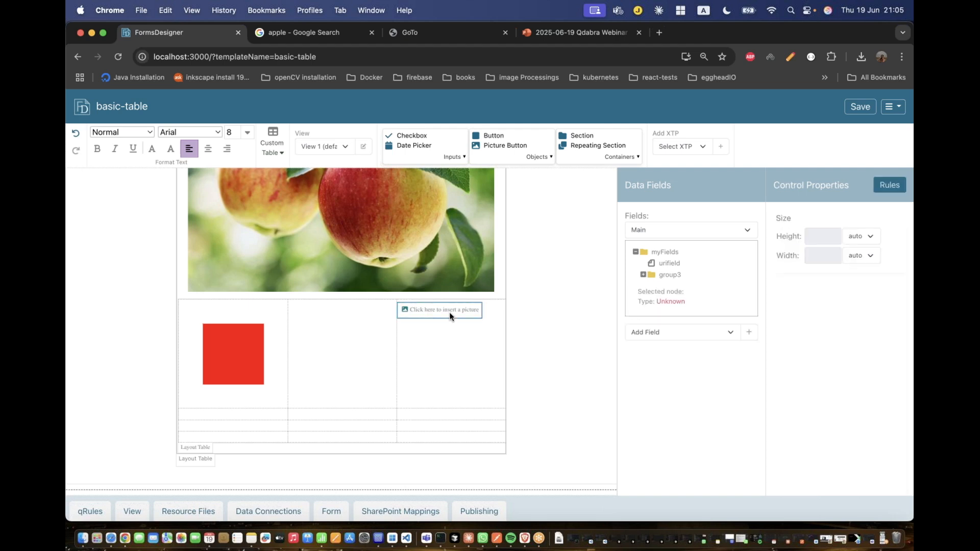
left_click(546, 312)
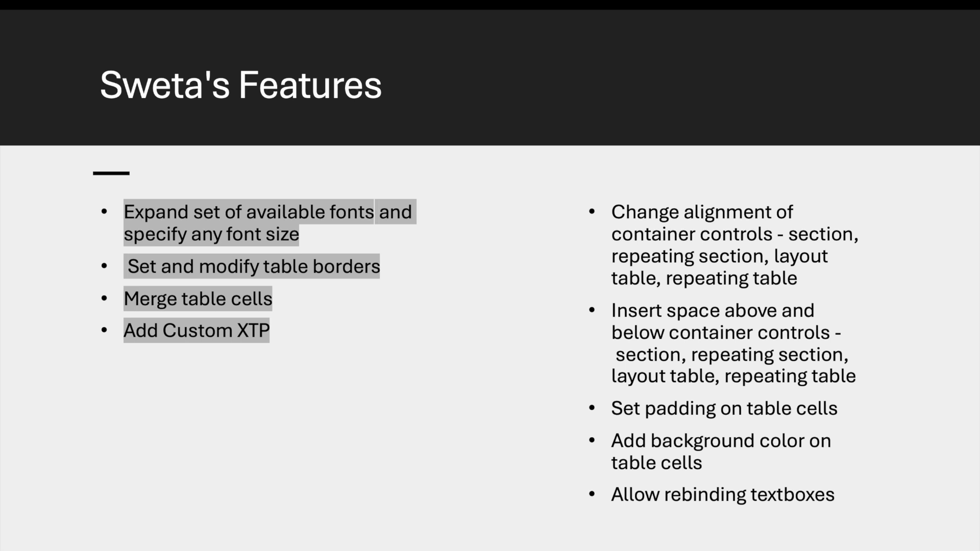
End the slide show, switch to the WebinarDemo form and enter "Hello World!" in Impact above the layout table.
key("Escape")
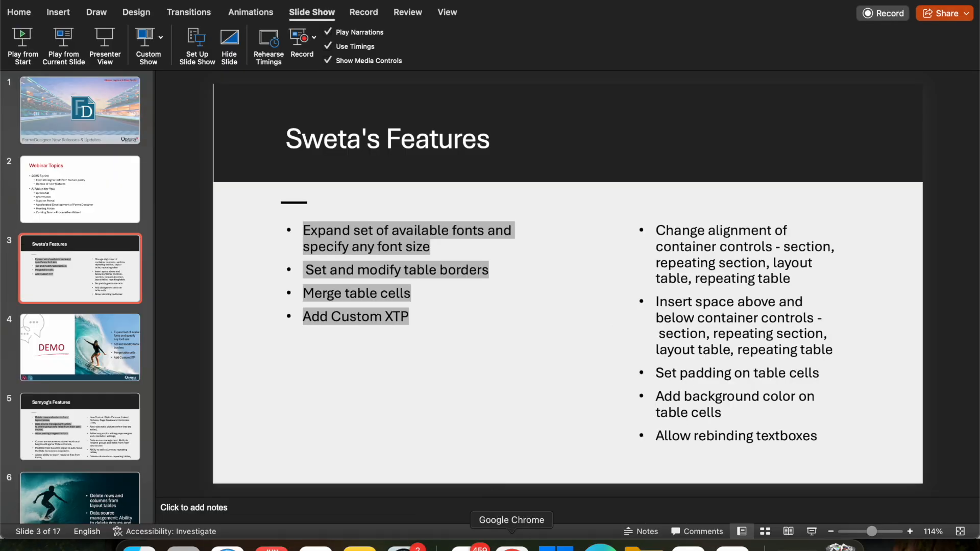
left_click(600, 545)
left_click(29, 168)
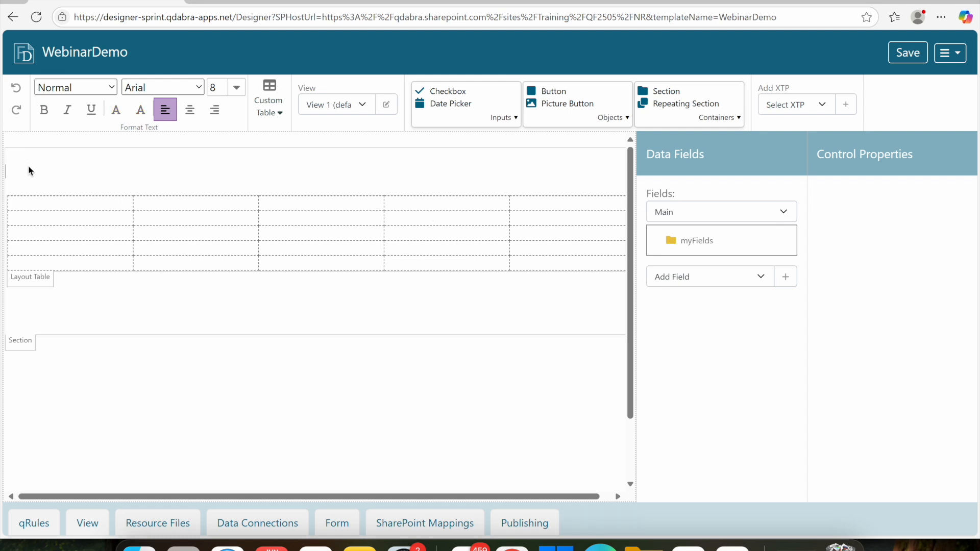
left_click(149, 89)
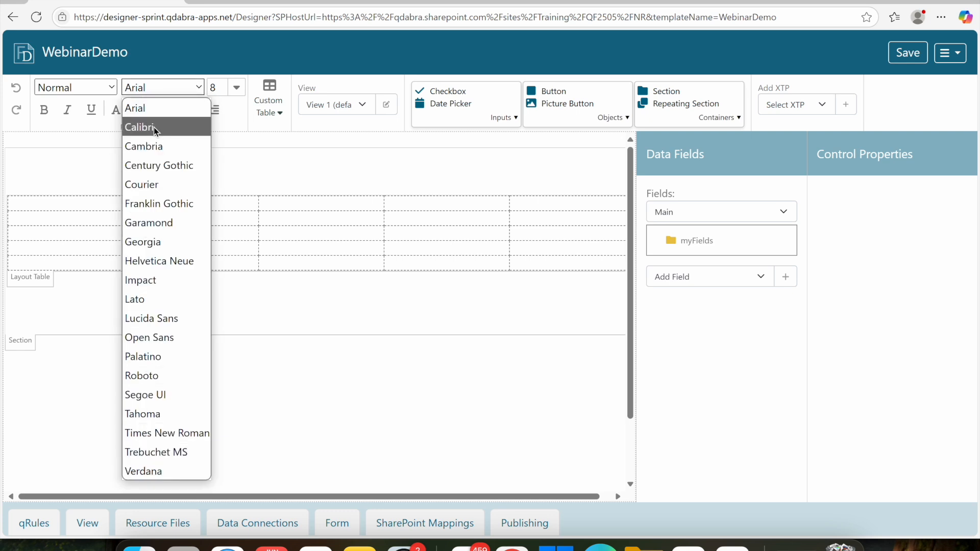
left_click(153, 282)
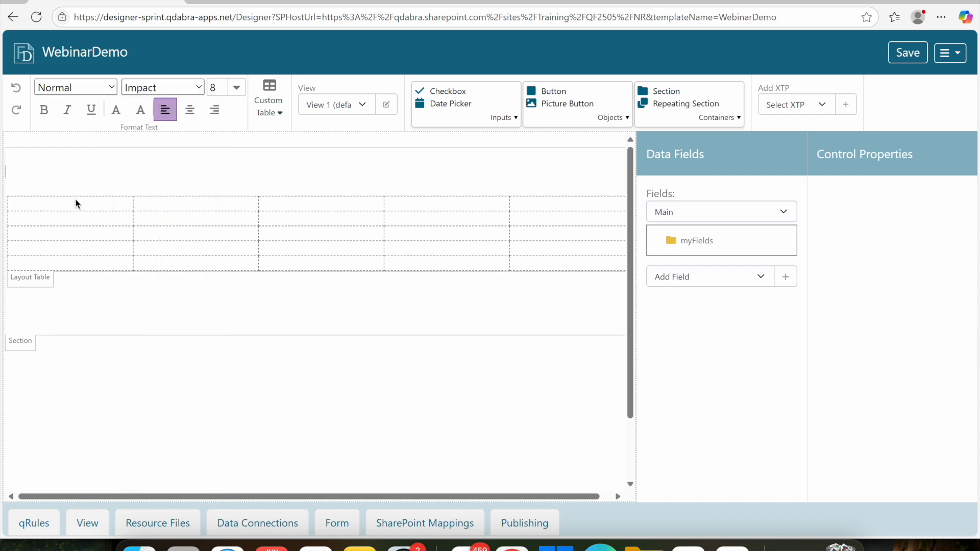
type("Hello World!")
key("Return")
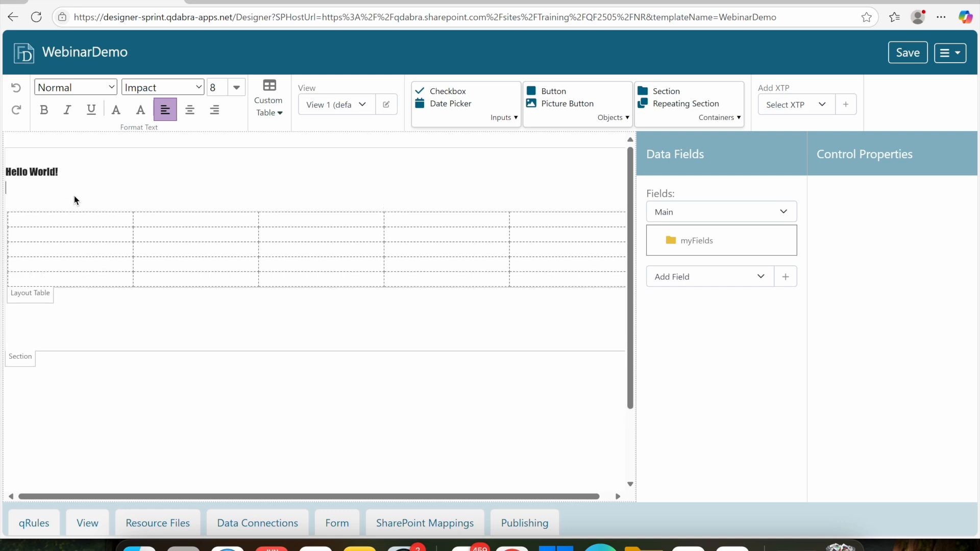
Enter "Hello World!" in Times New Roman, size 27, on the line above the layout table.
left_click(151, 87)
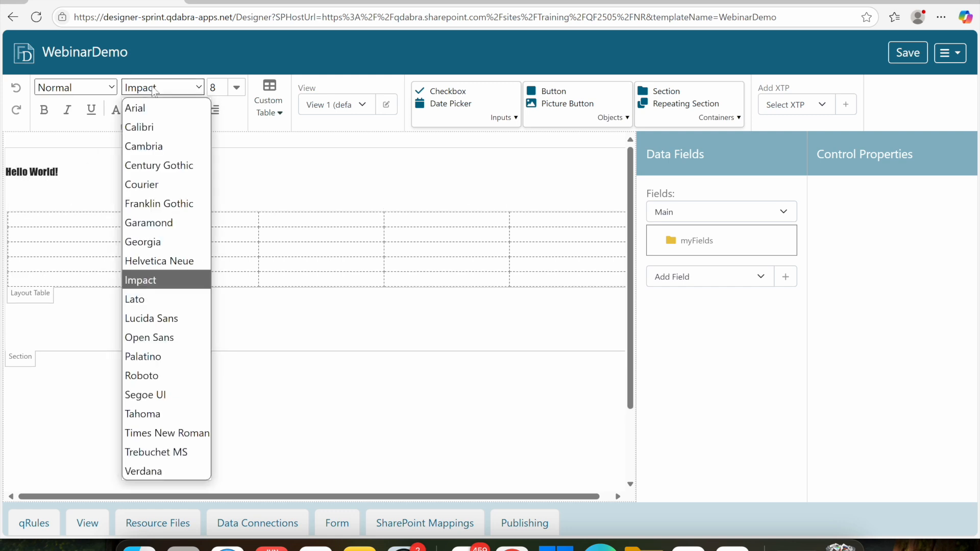
left_click(155, 433)
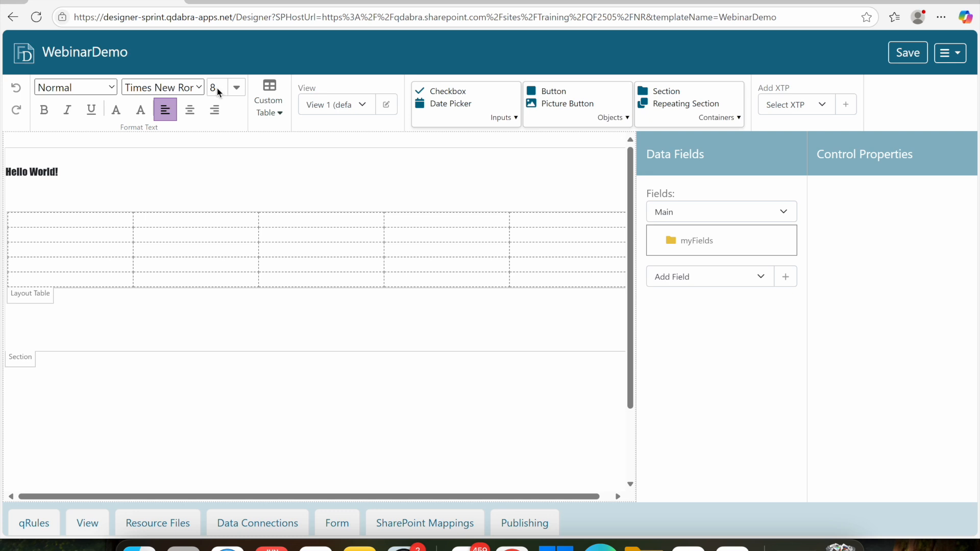
key("BackSpace")
type("27")
key("Return")
type("Hw")
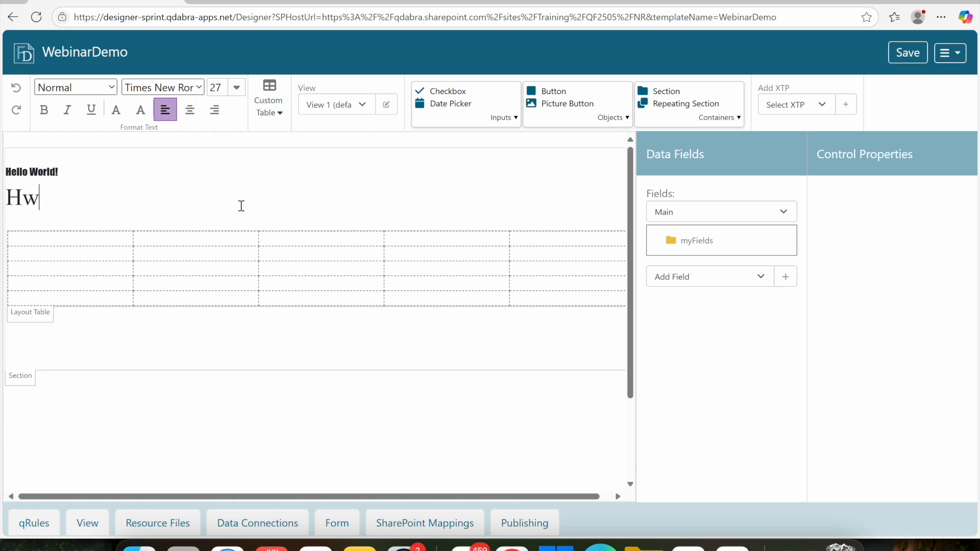
key("BackSpace")
type("ello Wol")
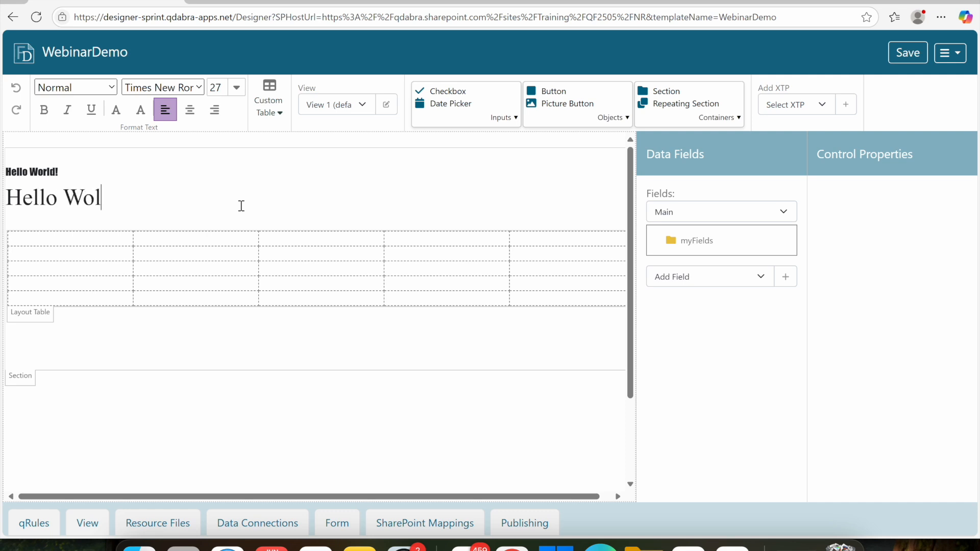
key("BackSpace")
type("rld!")
left_click_drag(148, 203, 6, 199)
left_click(145, 205)
Select the two-by-two block of layout table cells in rows two and three, columns two and three.
left_click(201, 254)
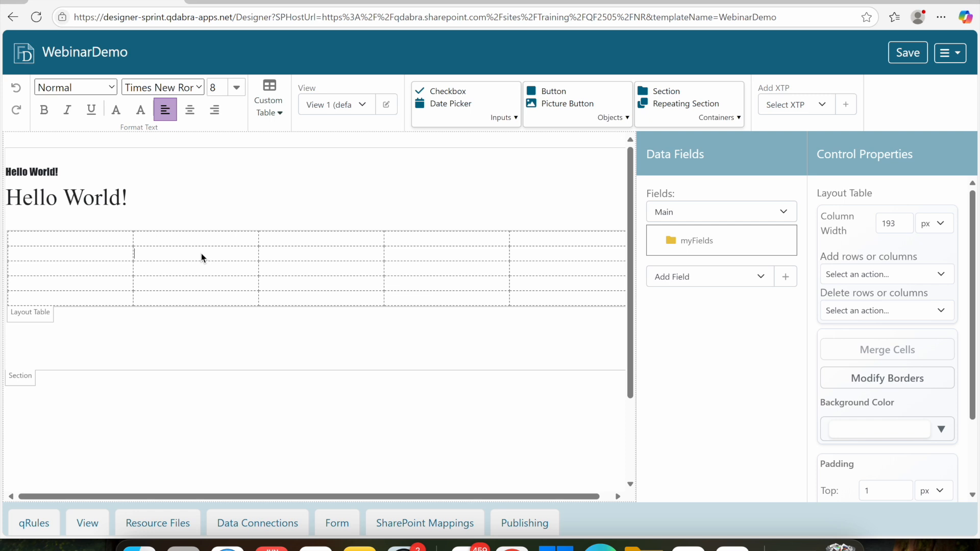
left_click(180, 222)
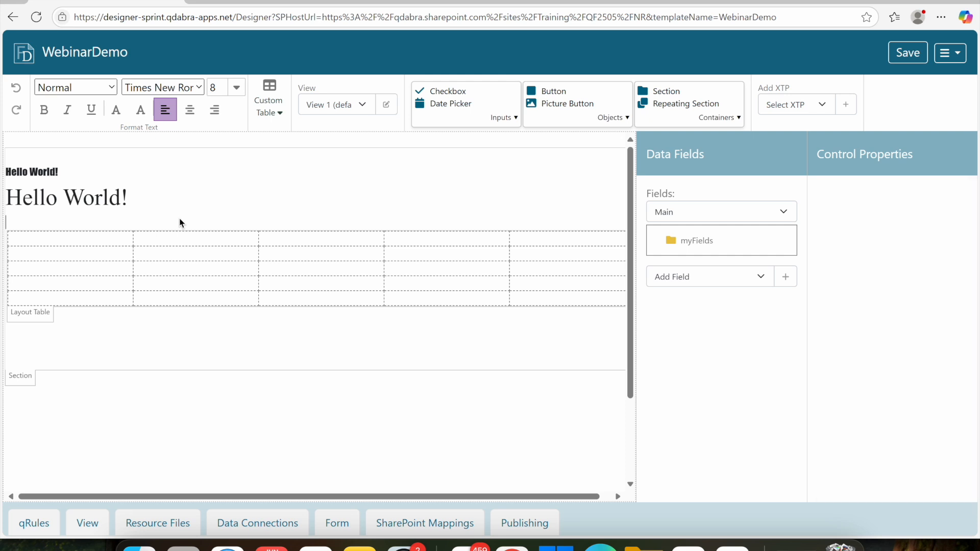
left_click(175, 257)
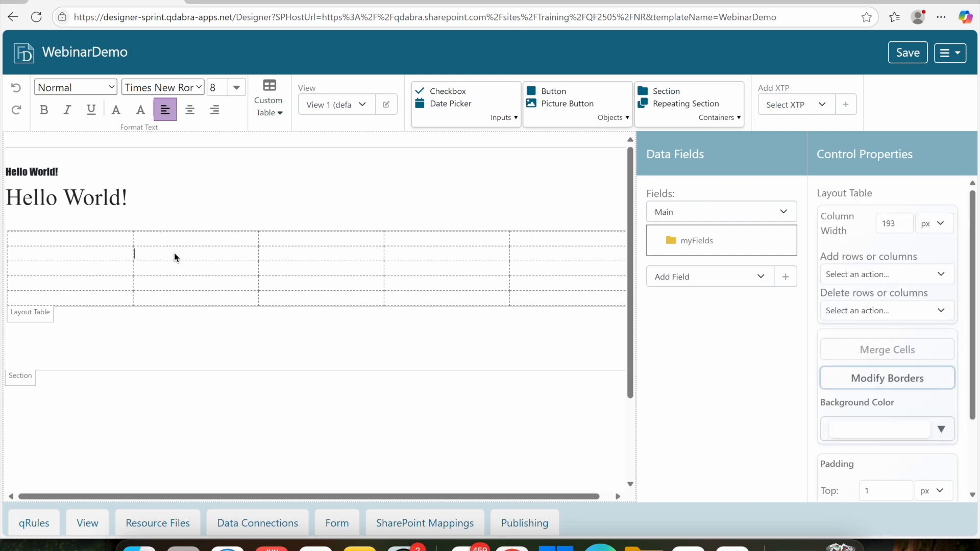
left_click(139, 257)
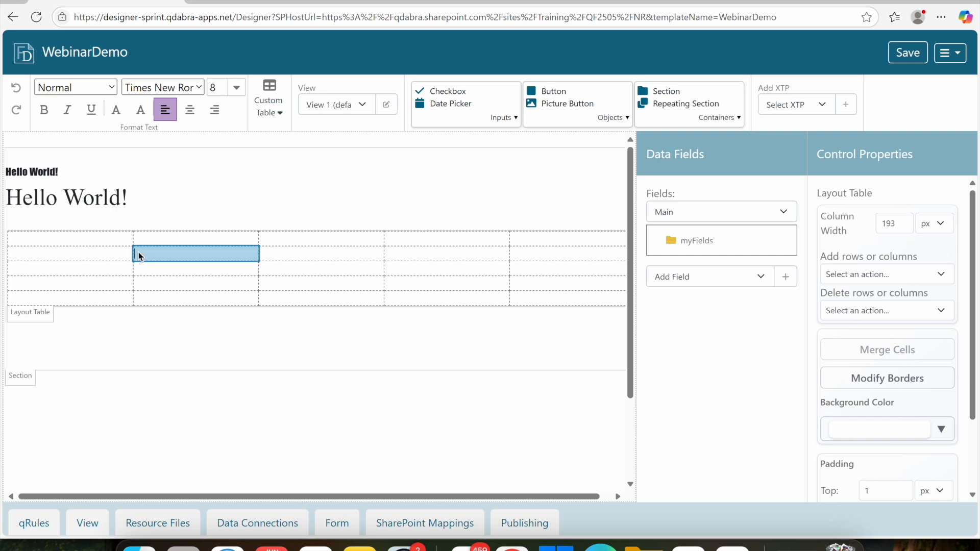
key("shift+Right")
key("shift+Right")
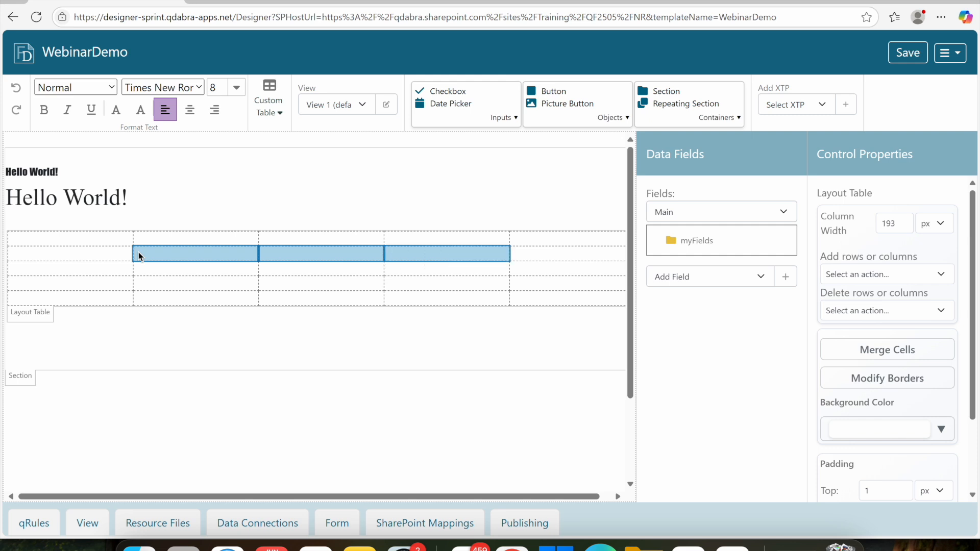
key("shift+Right")
key("shift+Up")
key("shift+Down")
key("shift+Down")
key("shift+Left")
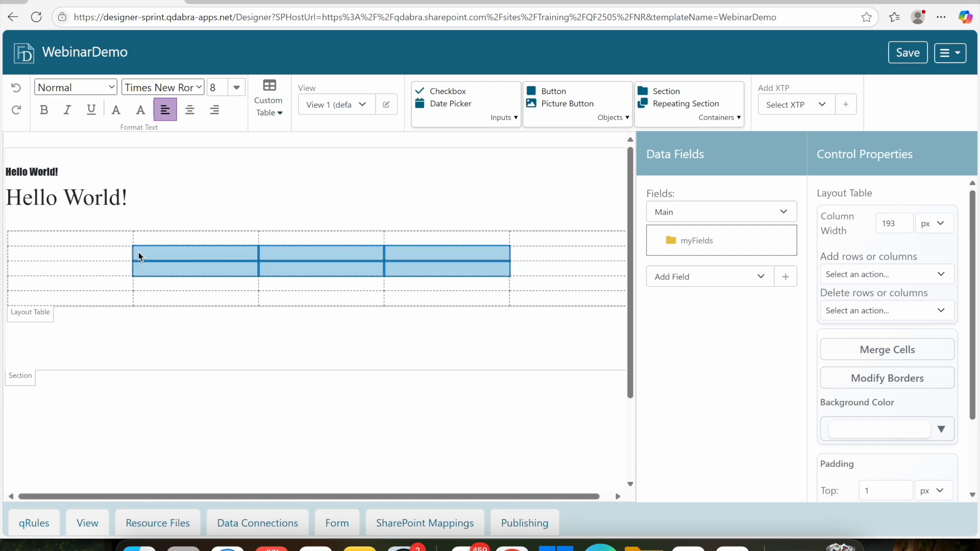
key("shift+Up")
key("shift+Left")
key("shift+Left")
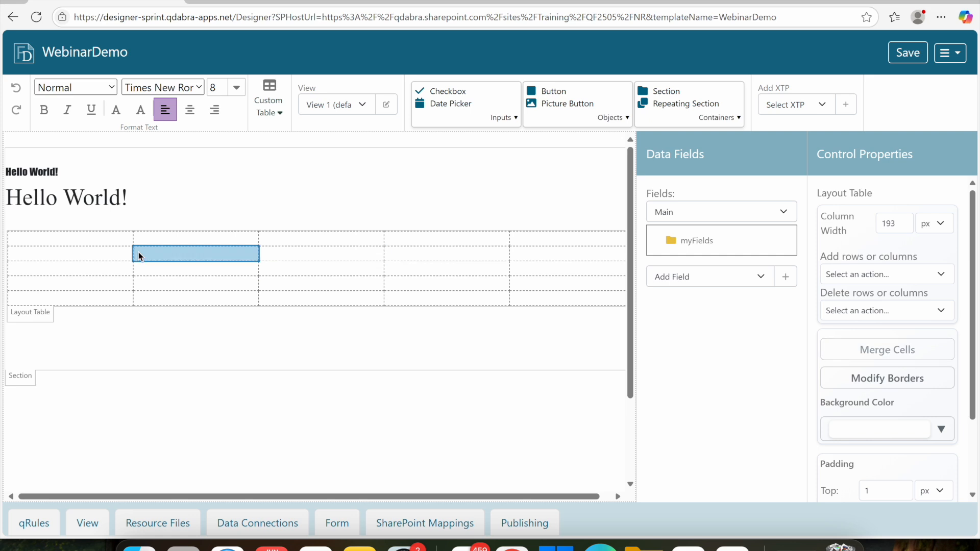
key("shift+Down")
key("shift+Right")
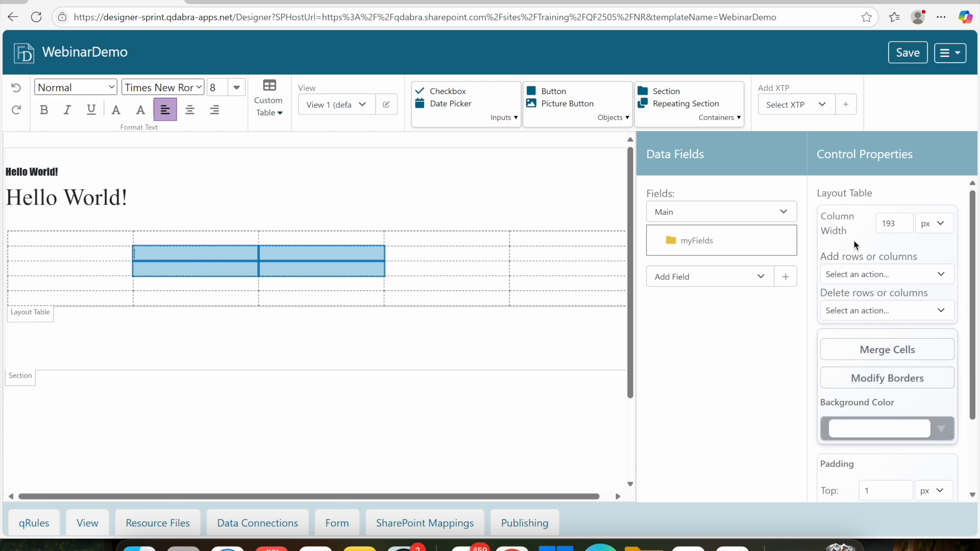
Start modifying the borders of the selected cells, with red as the color and 1.5pt as the width.
left_click(886, 382)
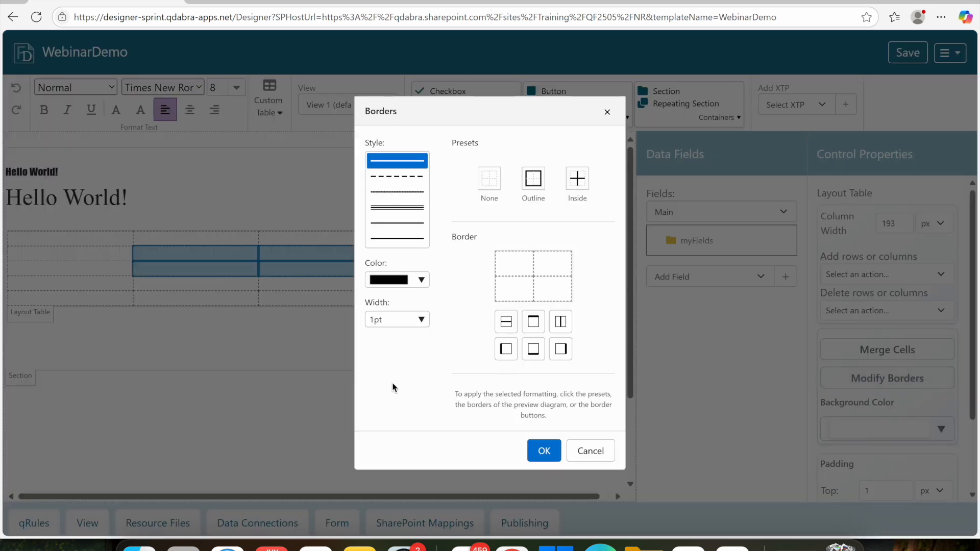
left_click(421, 281)
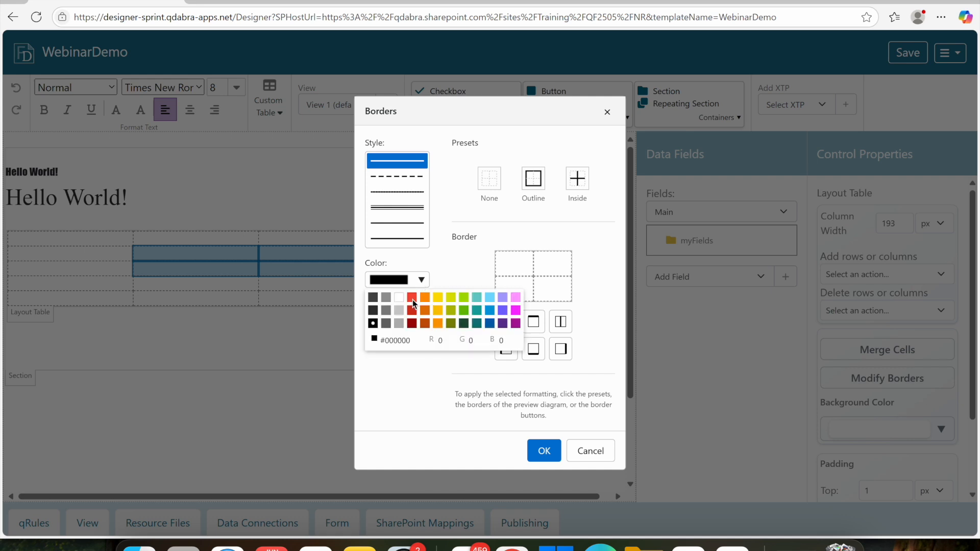
left_click(412, 298)
left_click(419, 320)
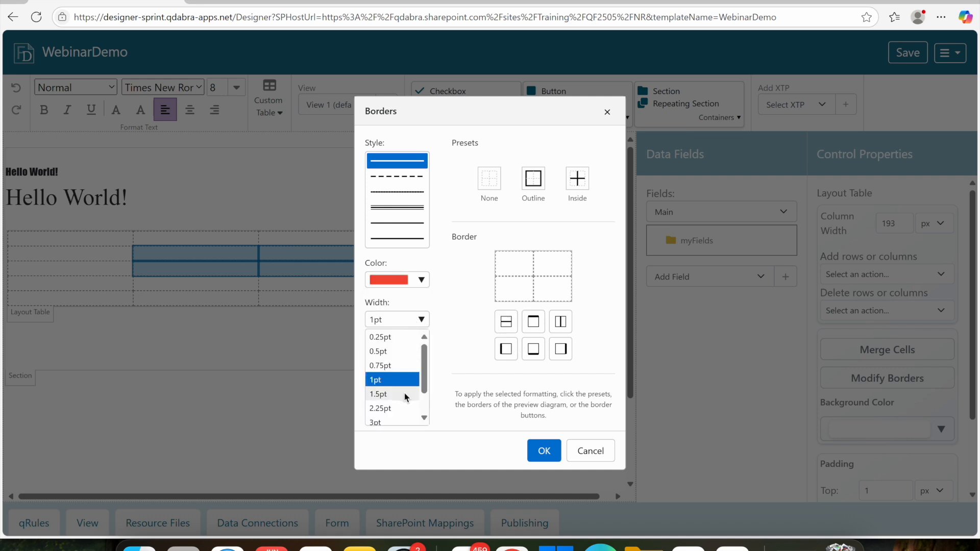
left_click(388, 394)
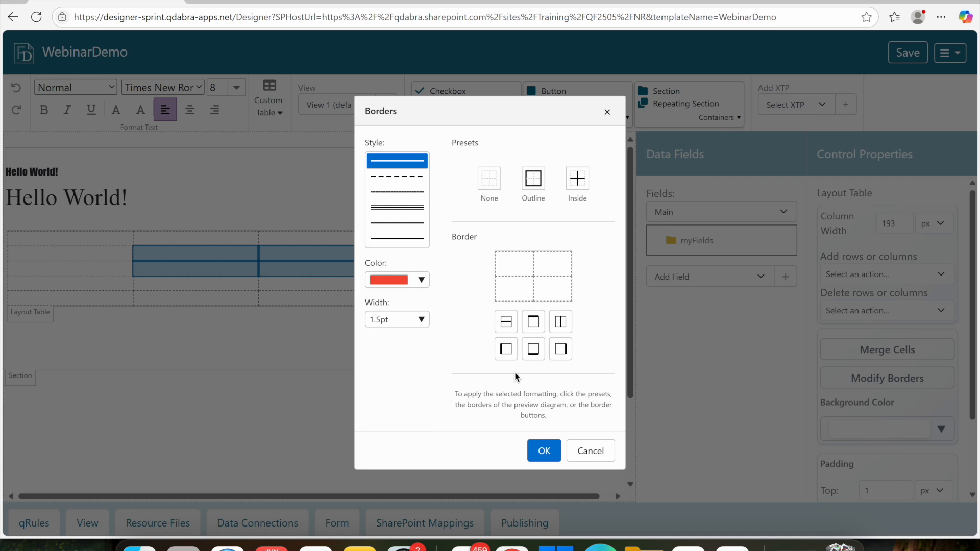
Apply the red border to the outline and inside edges of the selected cells and accept the borders.
left_click(531, 326)
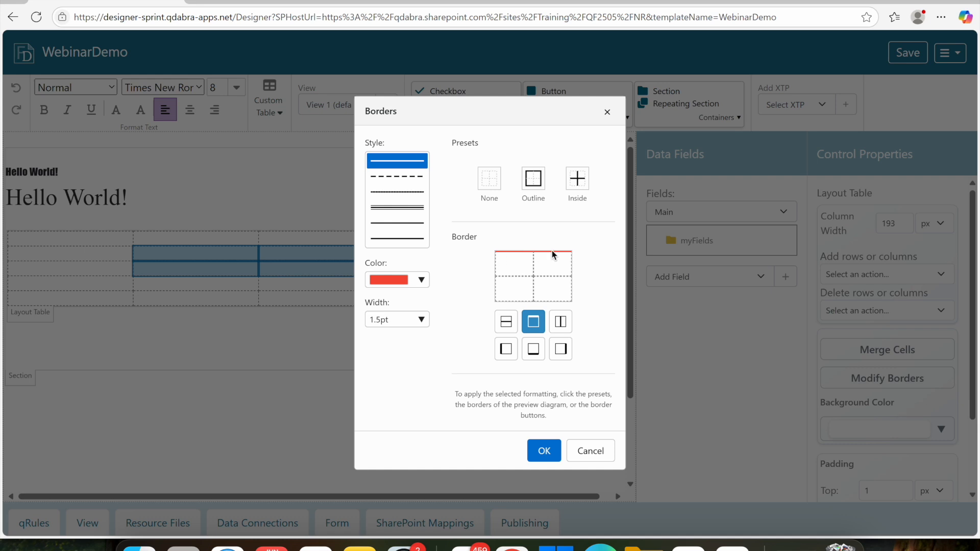
left_click(562, 350)
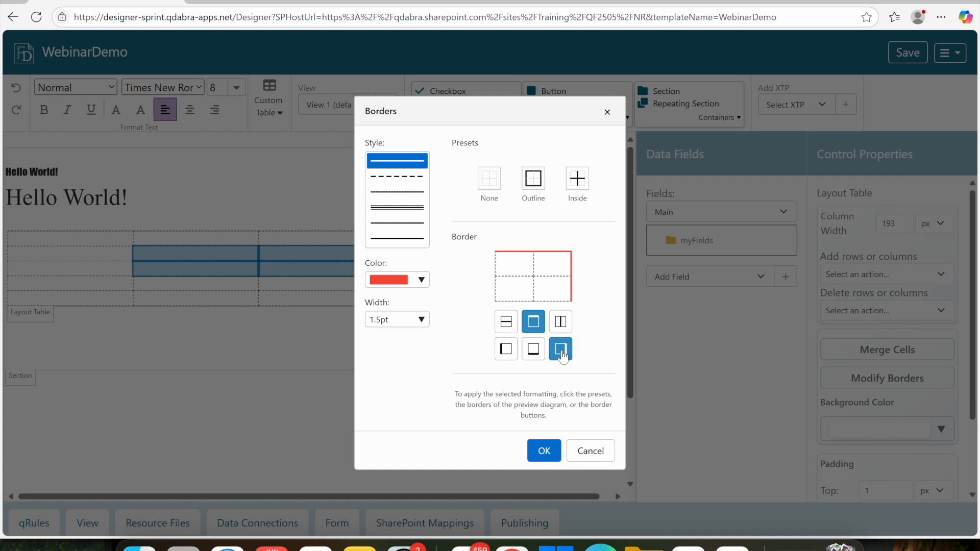
left_click(534, 350)
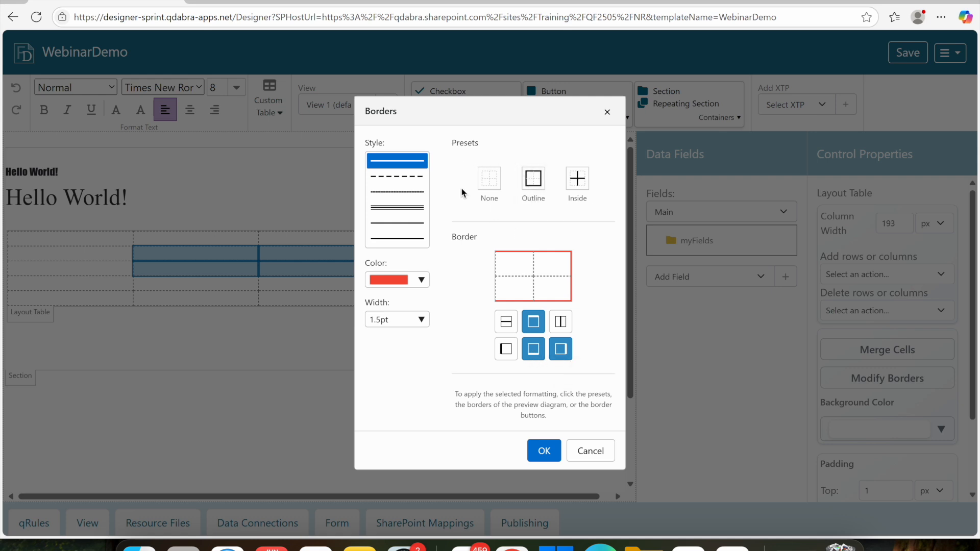
left_click(535, 183)
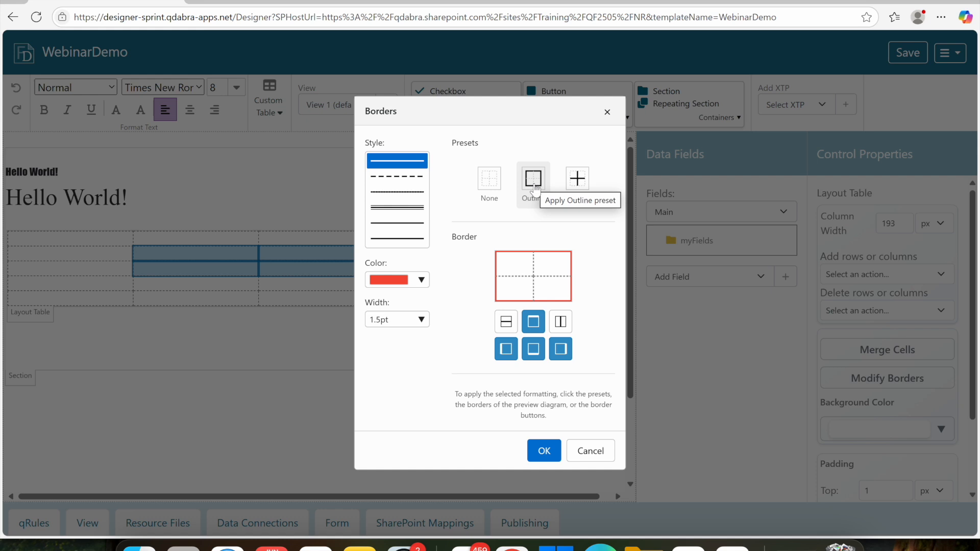
left_click(577, 188)
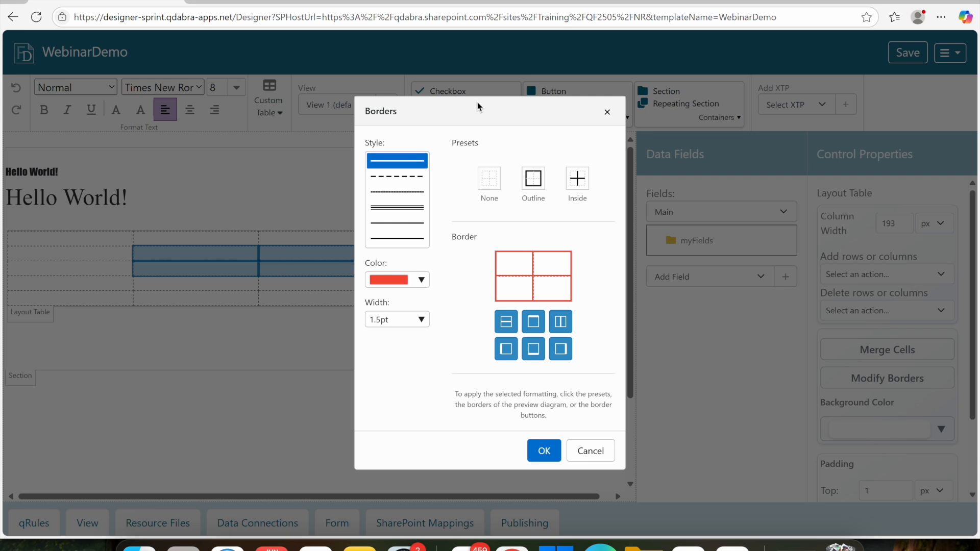
left_click(544, 451)
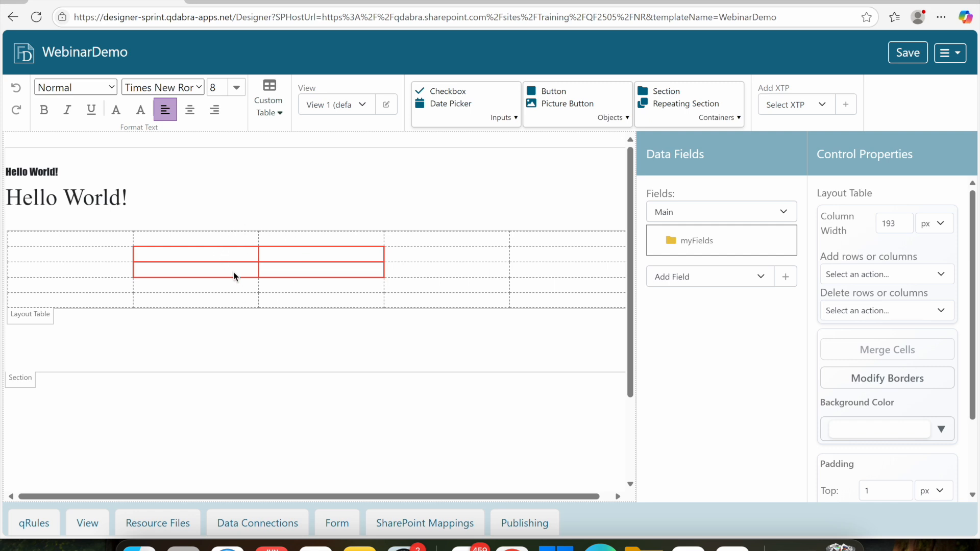
Save the form and check its two text lines and red cell borders in the preview, returning to the designer.
left_click(909, 53)
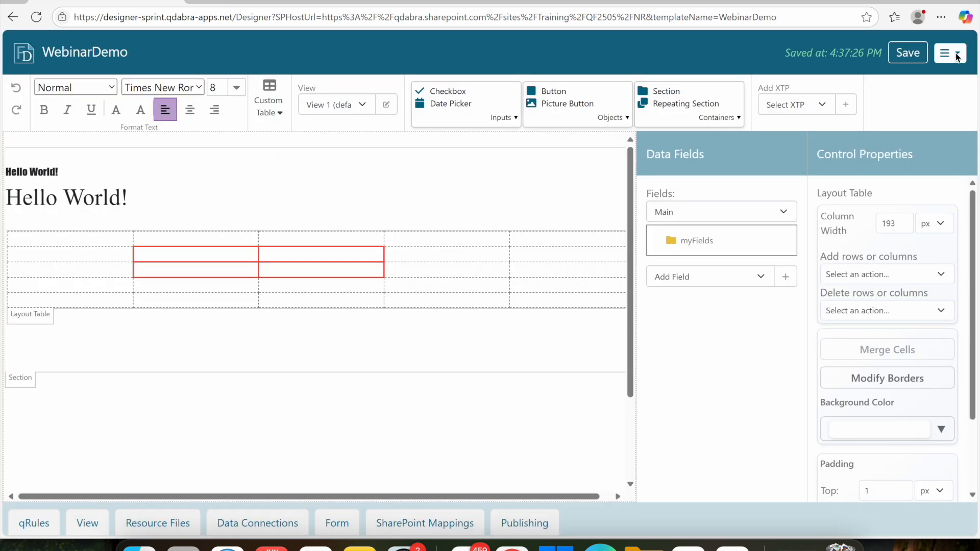
left_click(951, 60)
left_click(870, 79)
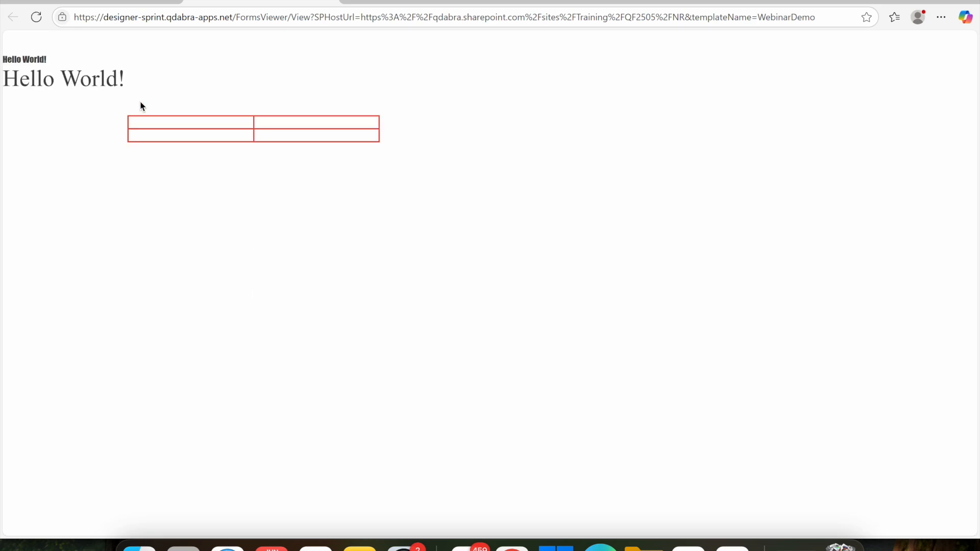
left_click_drag(136, 89, 2, 60)
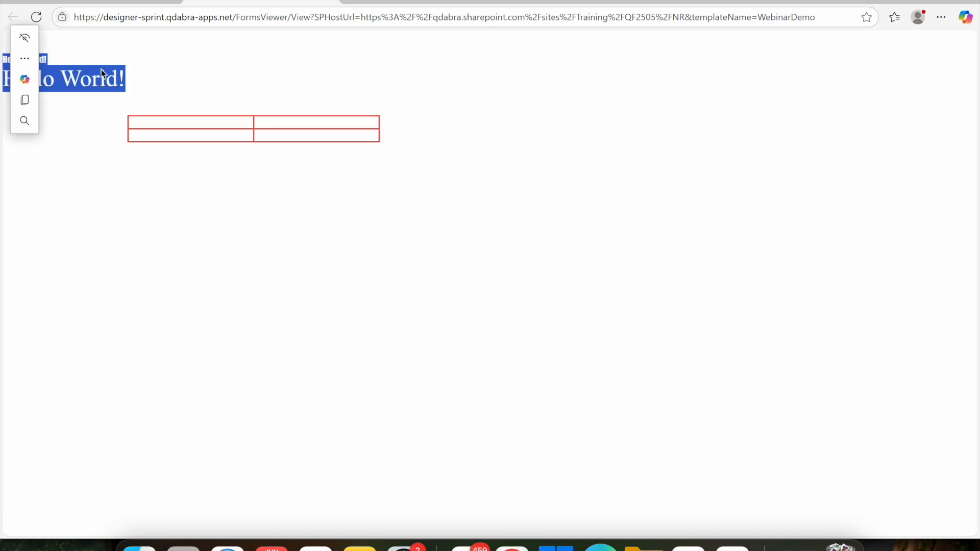
left_click(158, 92)
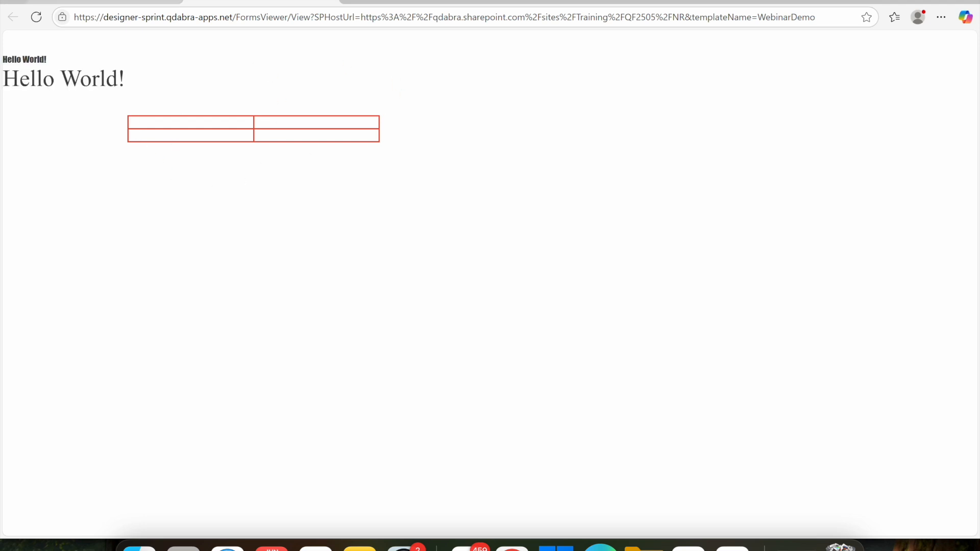
key("ctrl+w")
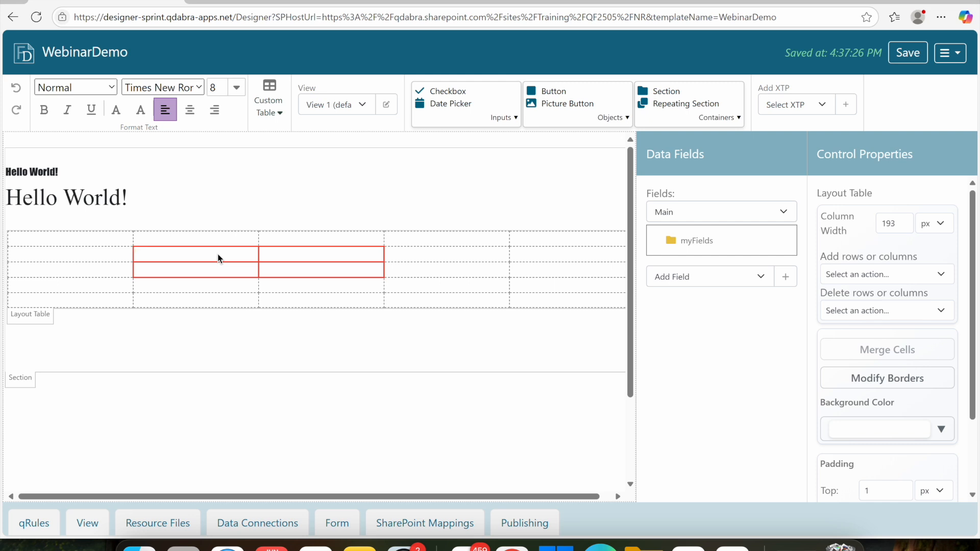
Enter "Hello" and "This is a demo form" on two lines in the first red-bordered cell.
type("Hello")
key("Return")
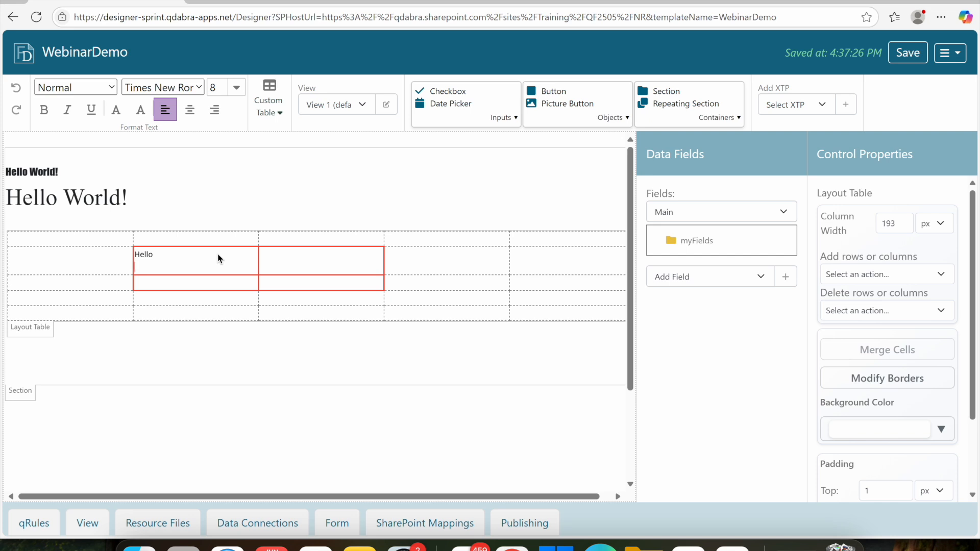
type("This is a demo form")
Insert a Section bound to myFields in the second cell of the red block's first row, containing "Hello World".
left_click(678, 86)
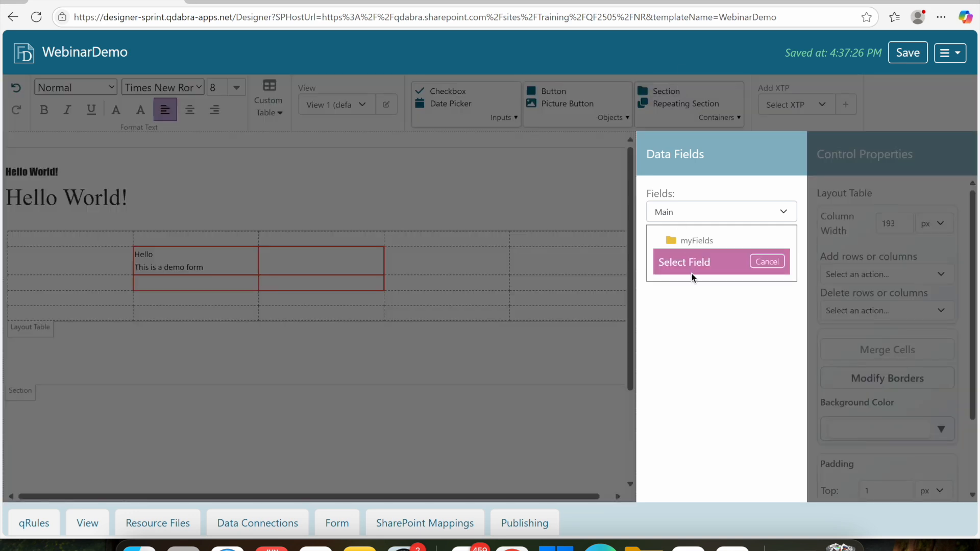
left_click(700, 238)
left_click(784, 303)
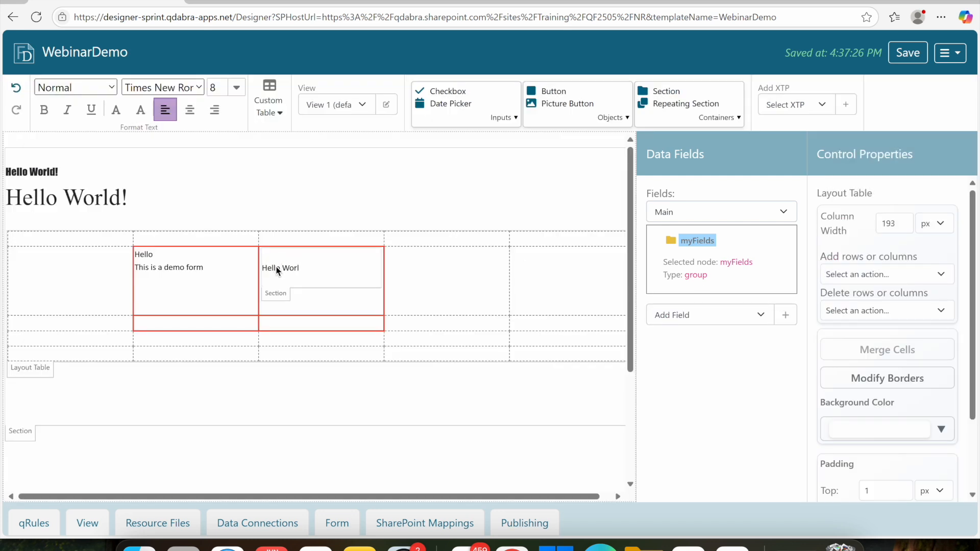
type("d")
Merge the four red-bordered cells of the layout table into one cell.
left_click(223, 269)
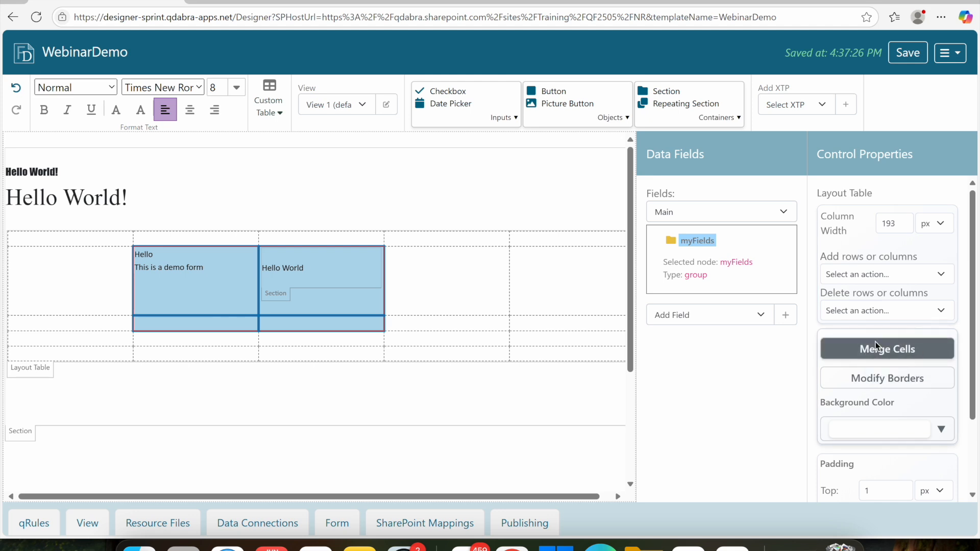
left_click(891, 360)
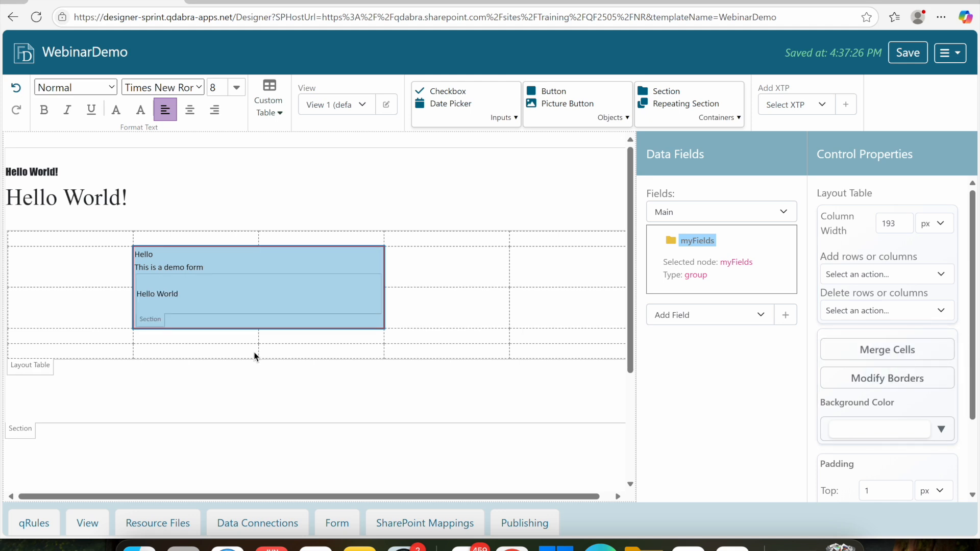
left_click(225, 269)
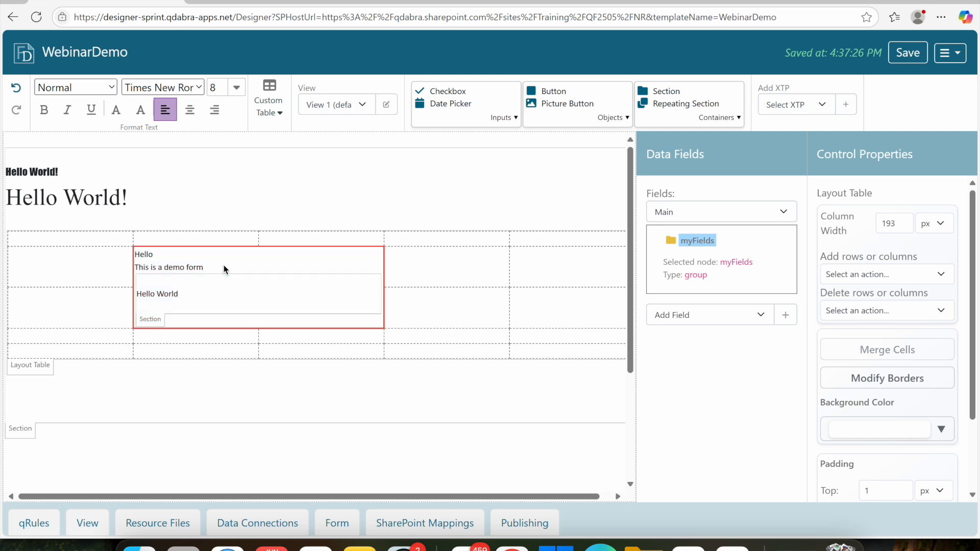
Save the form and switch to the preview to check the merged cell's content.
left_click(907, 55)
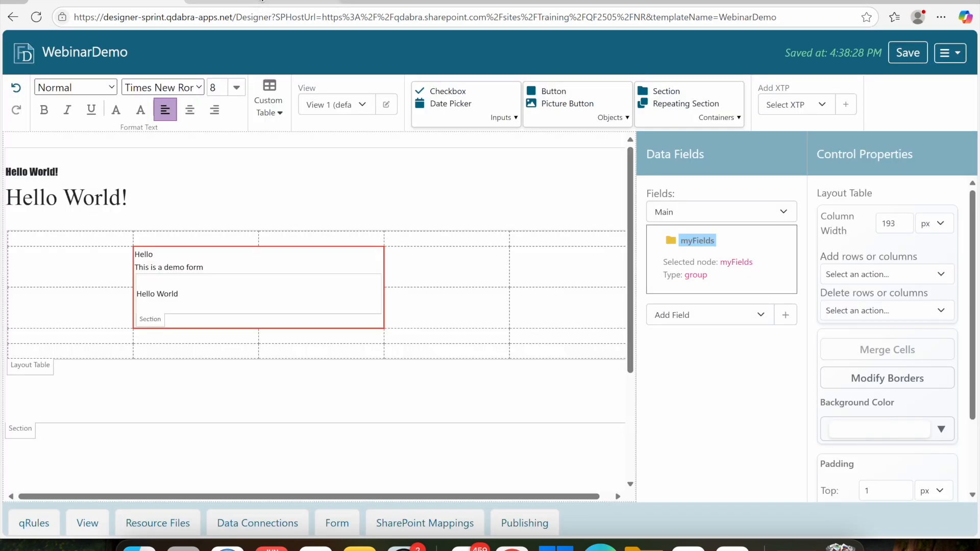
left_click(260, 3)
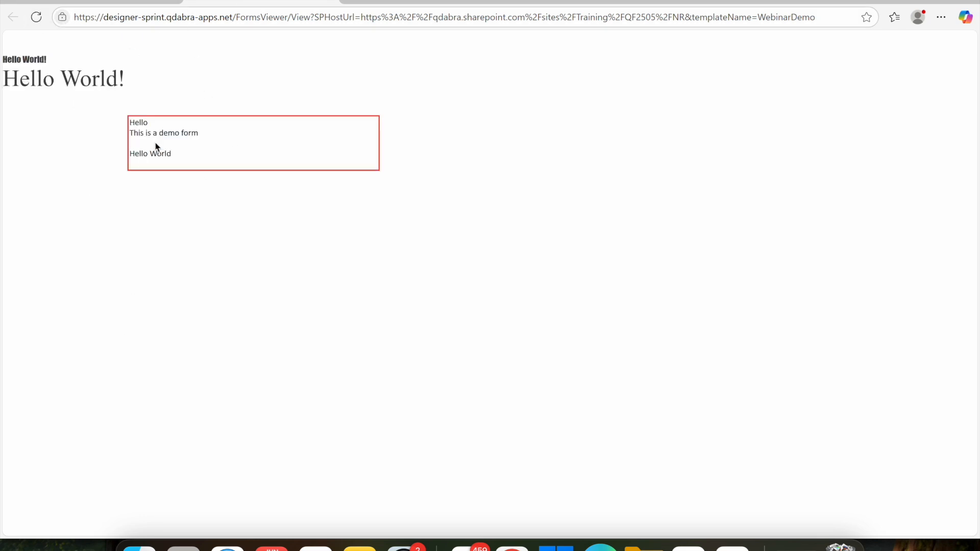
left_click_drag(183, 153, 121, 115)
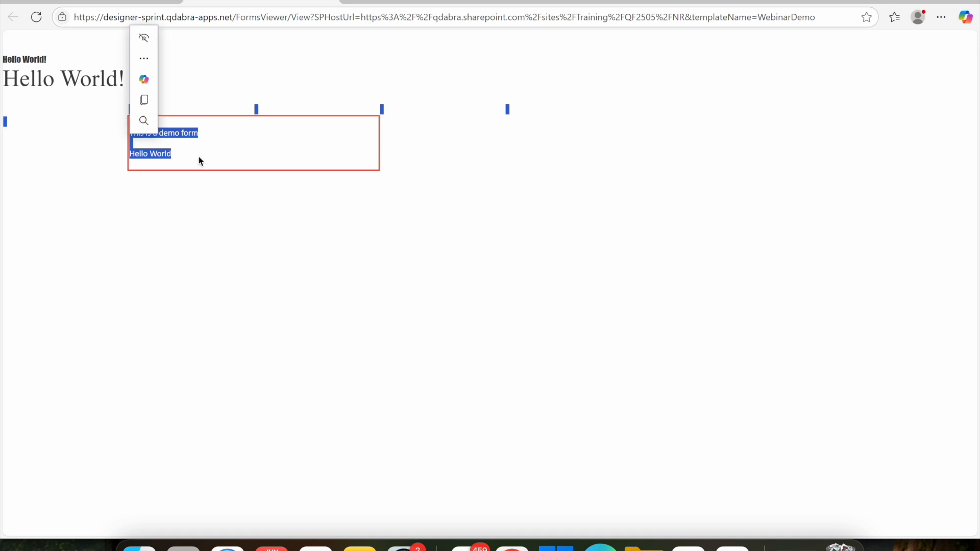
left_click(226, 214)
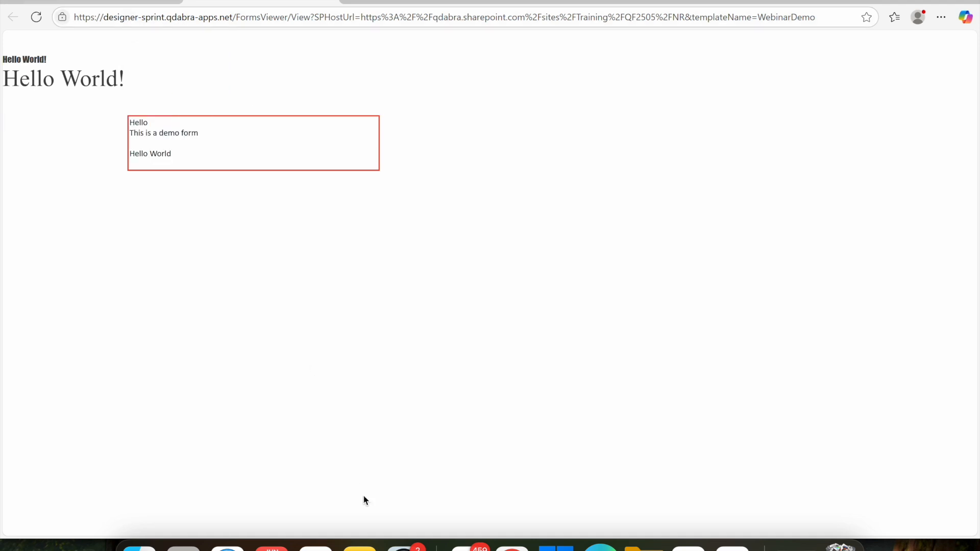
Switch to the browser window with XTPForm and add the custom control file Validation.xtp2 to the form.
left_click(511, 546)
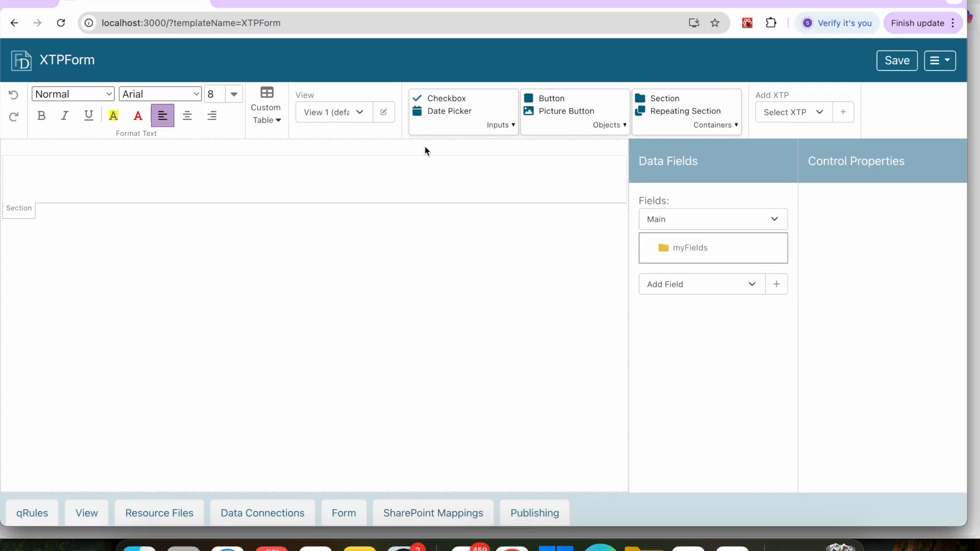
left_click(275, 173)
left_click(805, 117)
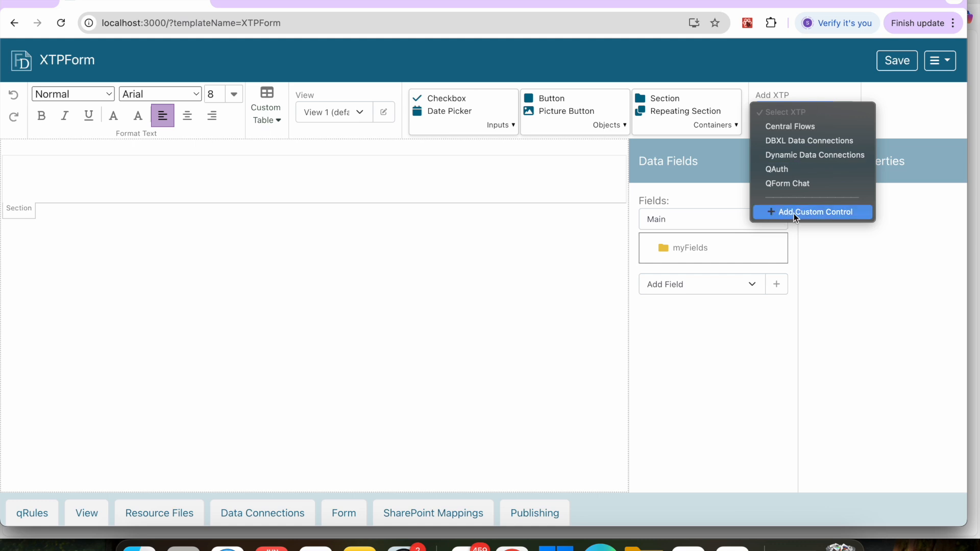
left_click(830, 216)
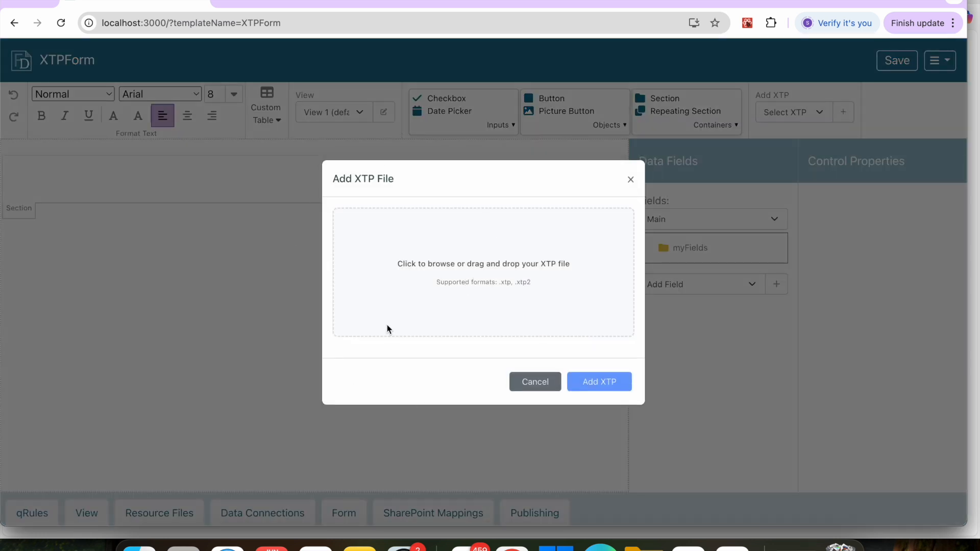
left_click(451, 303)
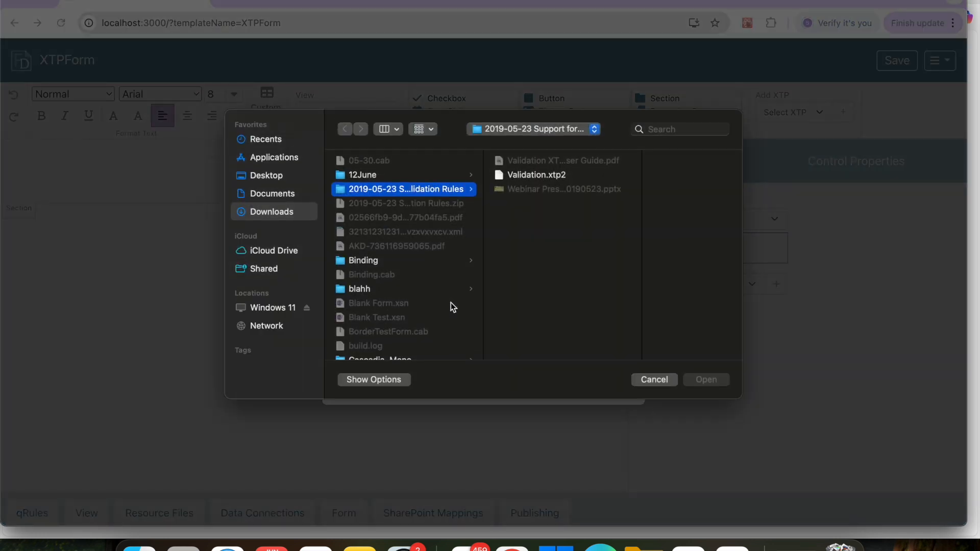
left_click(541, 176)
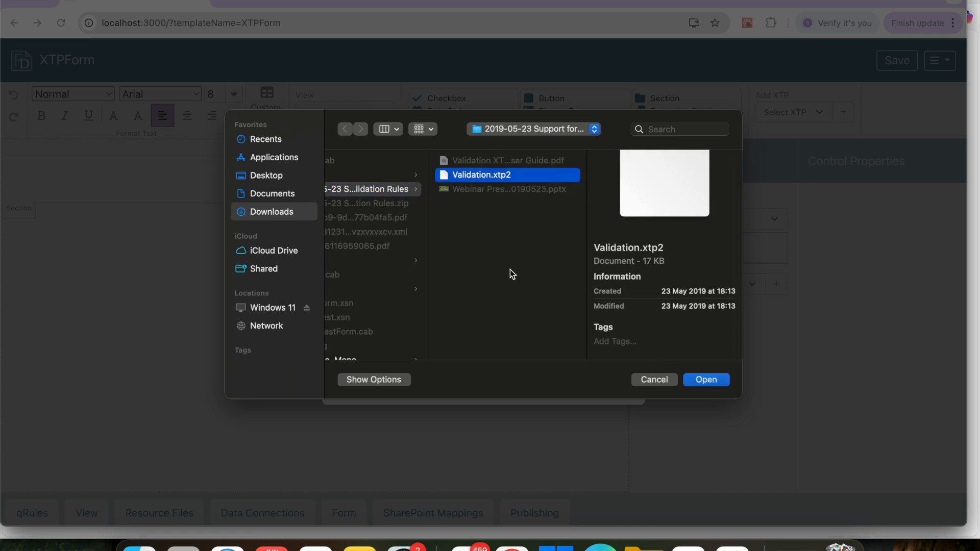
left_click(716, 382)
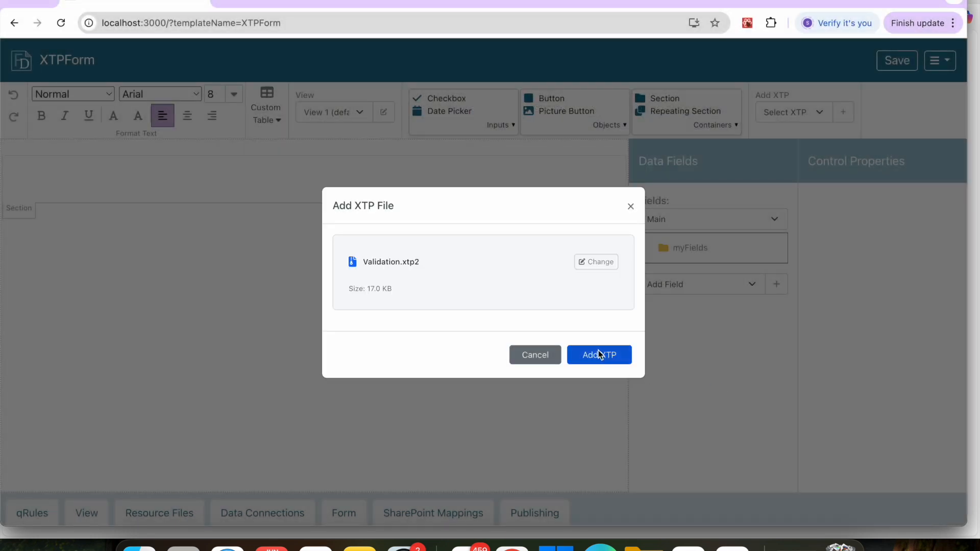
left_click(600, 354)
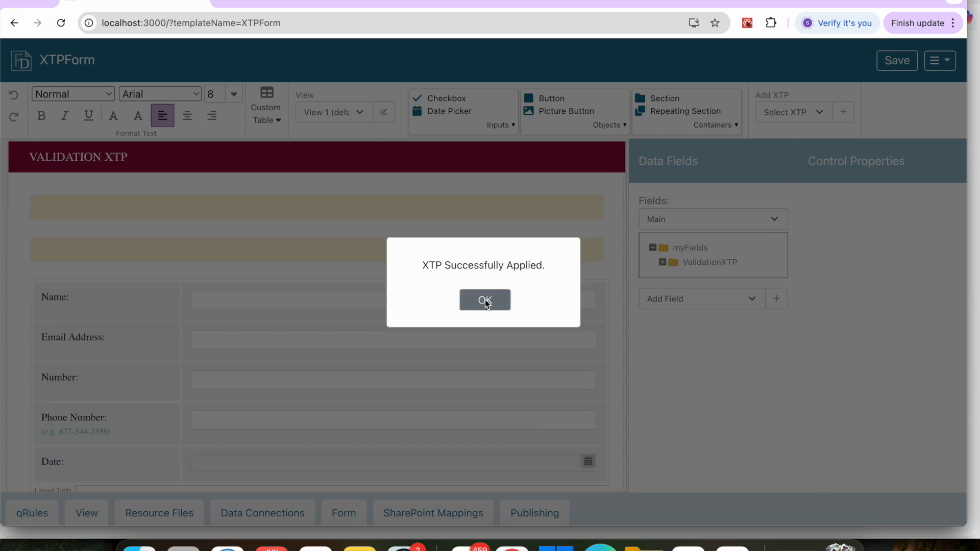
left_click(486, 301)
Look over the added Validation XTP layout and inspect the properties of its Get Error Count and Get Errors buttons.
scroll(364, 385, "down", 5)
scroll(364, 385, "up", 5)
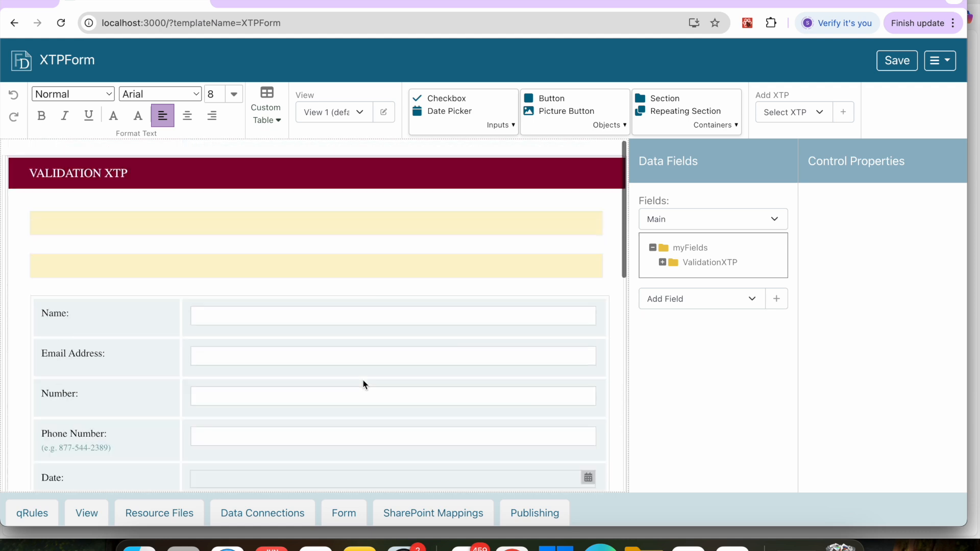
scroll(364, 385, "down", 3)
scroll(364, 385, "up", 3)
scroll(362, 382, "down", 3)
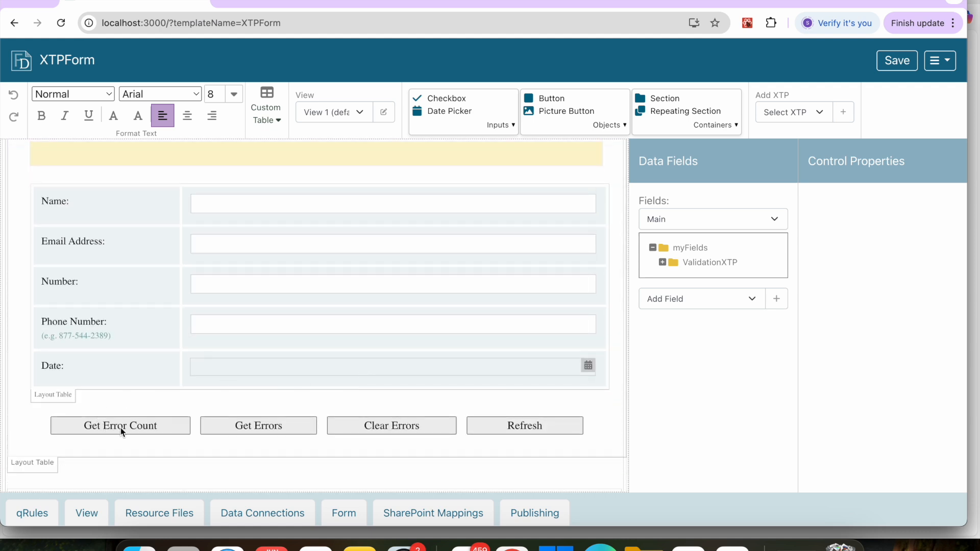
left_click(121, 428)
scroll(120, 428, "up", 1)
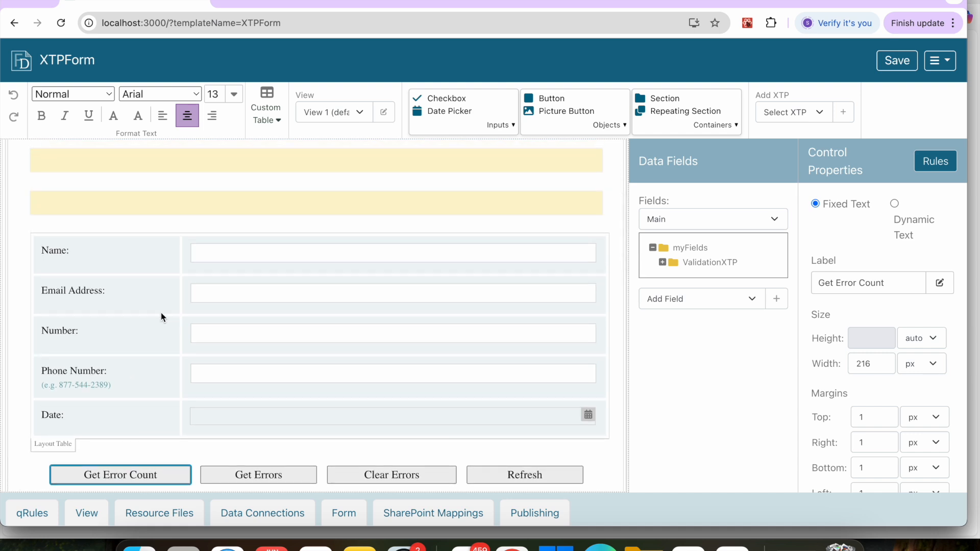
left_click(270, 476)
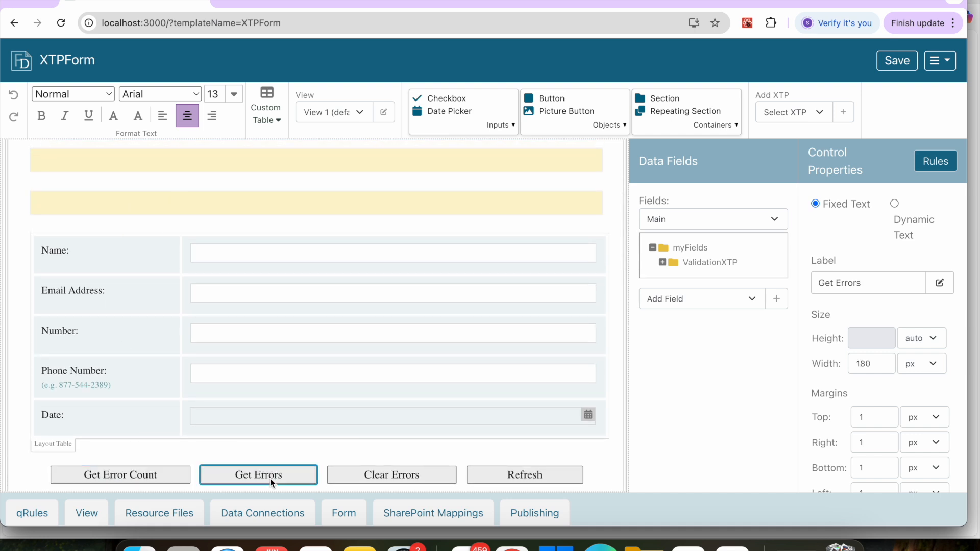
scroll(263, 292, "up", 1)
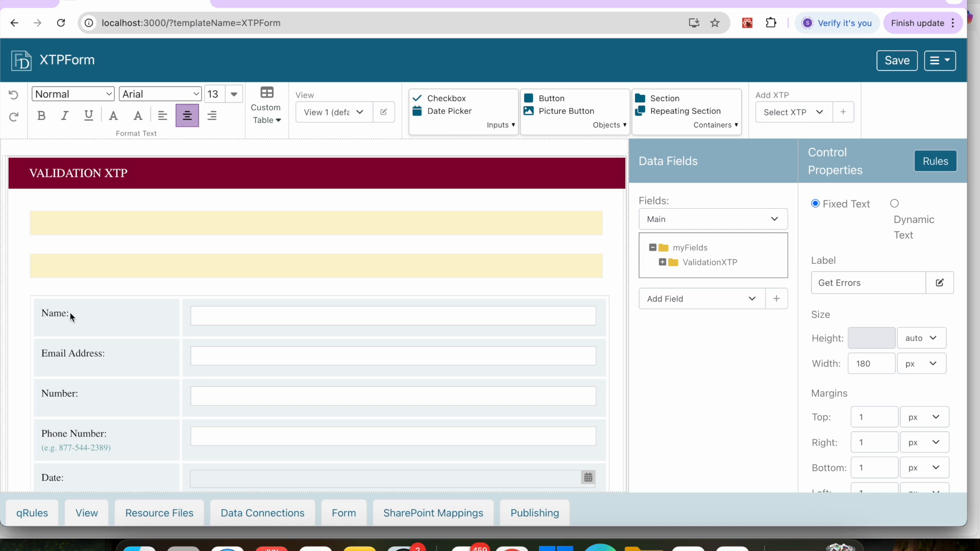
Inspect the Name label and the data fields bound to the Email Address and Name text boxes.
scroll(70, 313, "down", 1)
left_click_drag(73, 274, 38, 275)
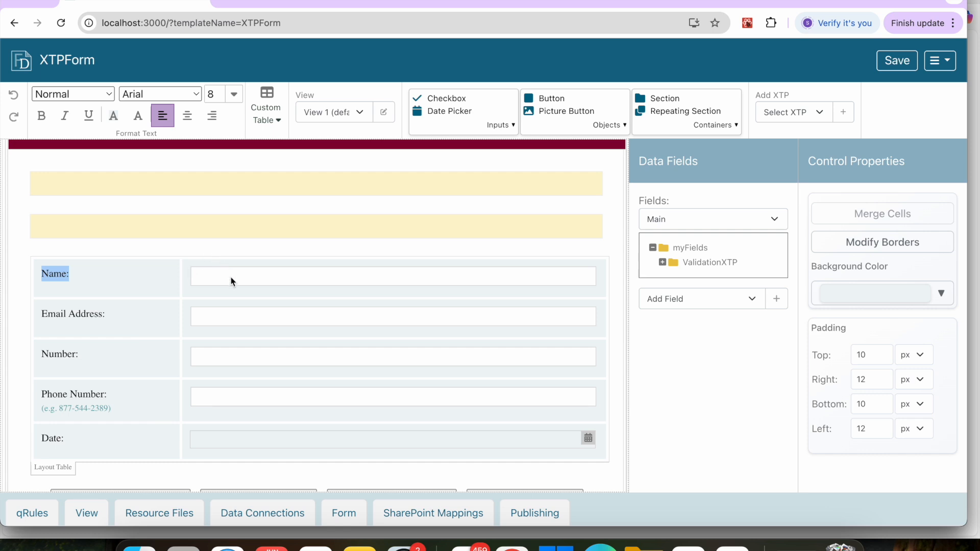
scroll(231, 281, "down", 3)
left_click(233, 260)
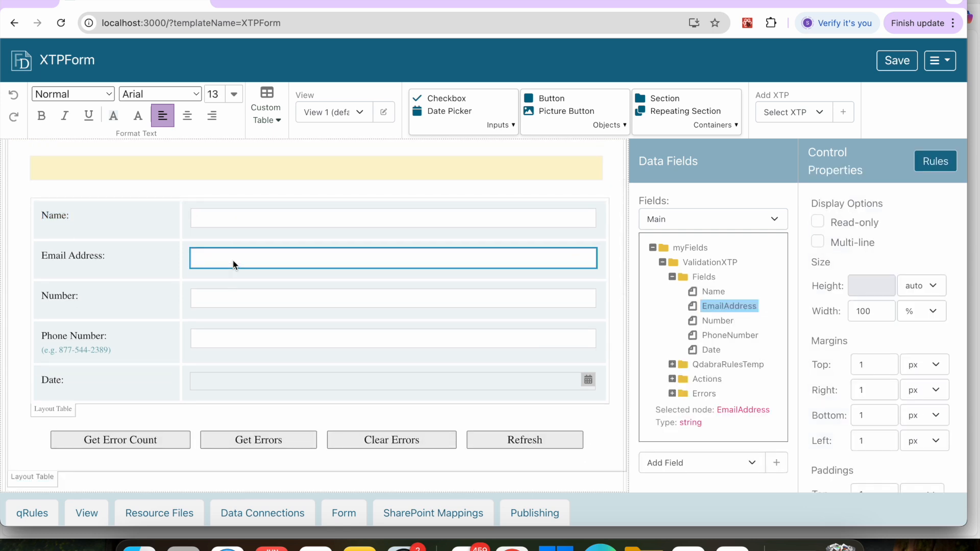
left_click(269, 222)
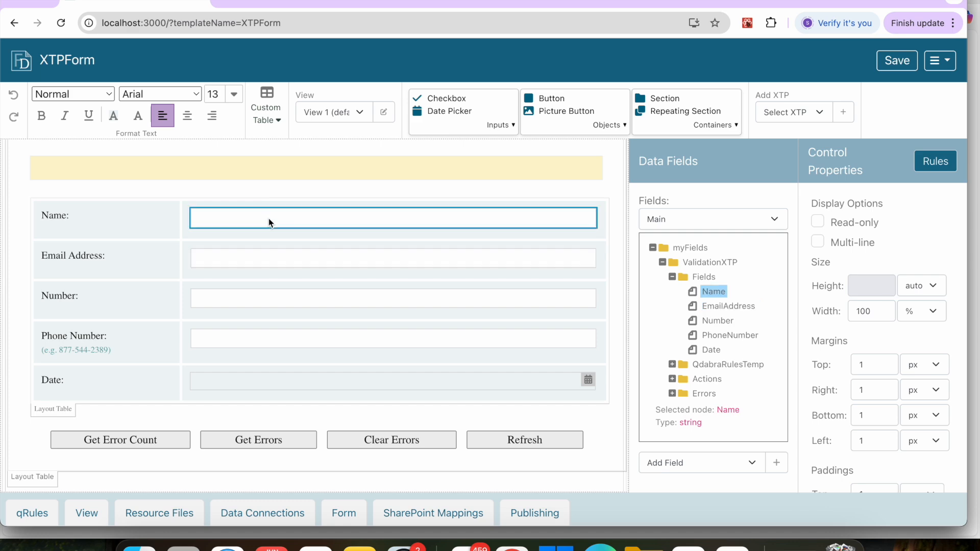
scroll(270, 223, "down", 10)
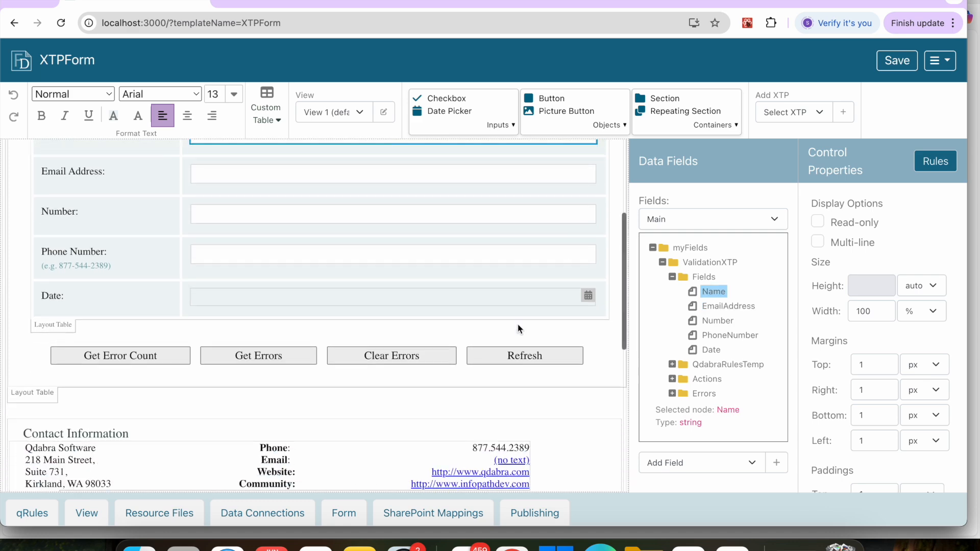
scroll(213, 328, "up", 10)
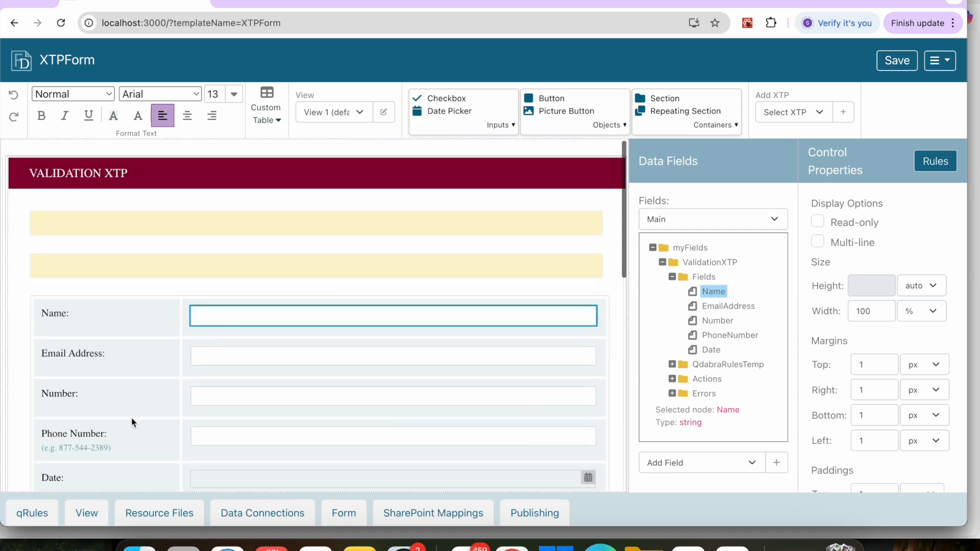
Check the form's qRules status and the data sources available for its fields.
left_click(31, 520)
left_click(219, 151)
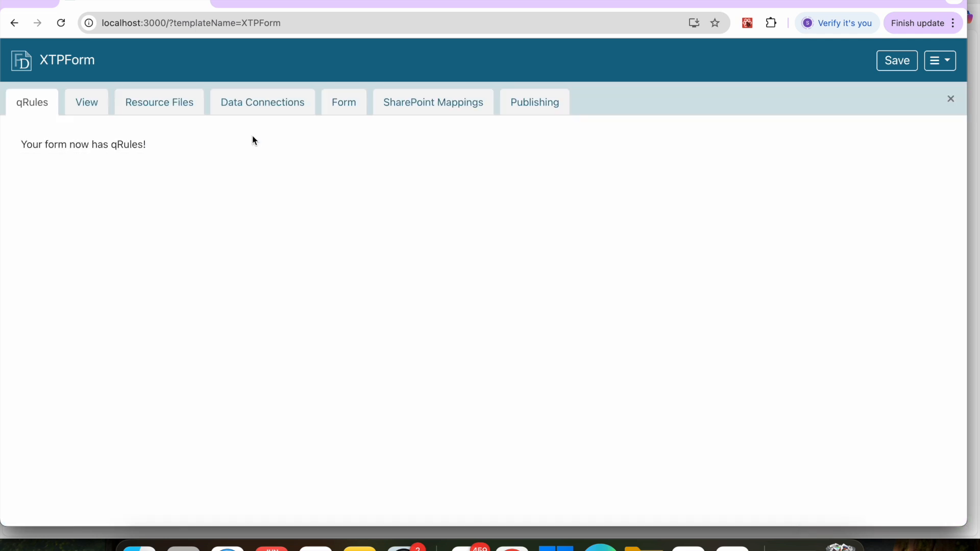
left_click(952, 101)
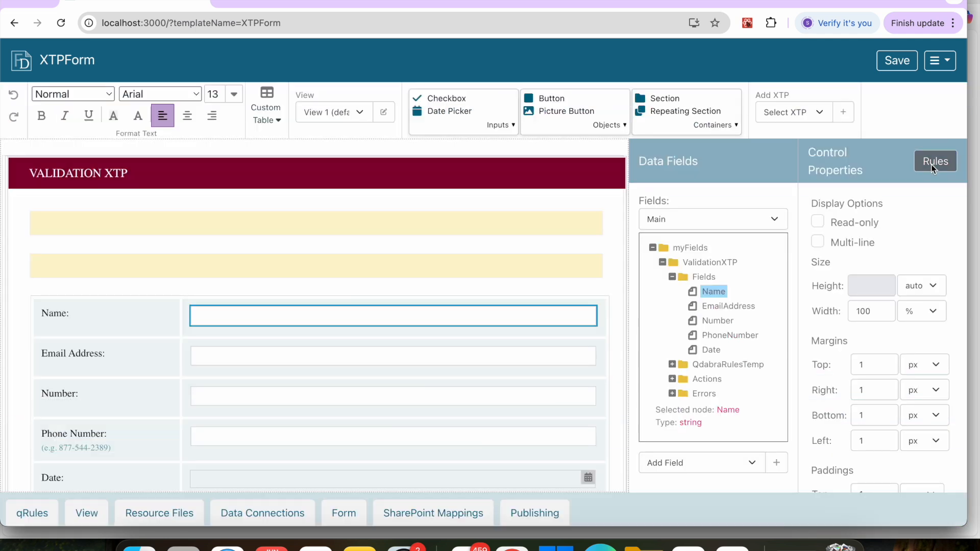
left_click(745, 219)
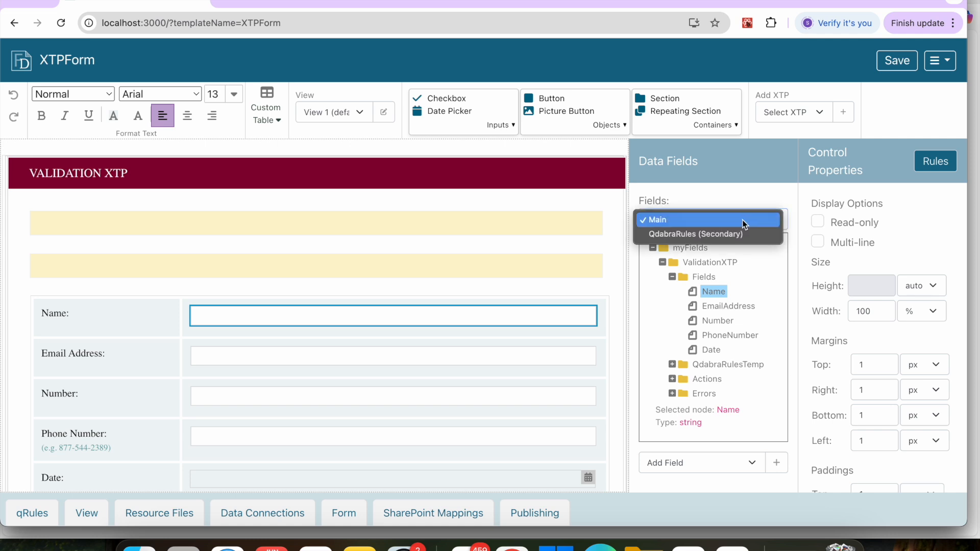
left_click(710, 218)
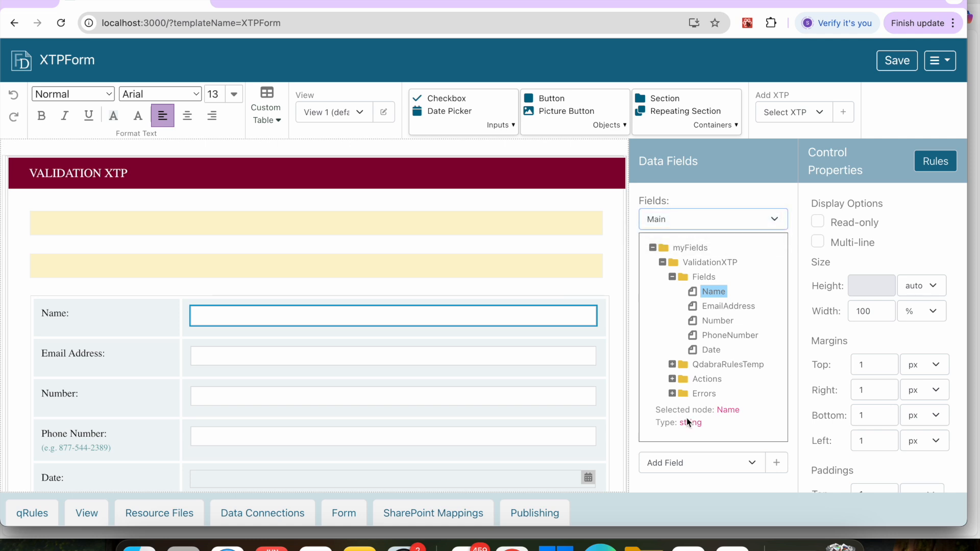
In the Get Errors rule of the GetErrors field under Actions, set the first action's target to Command in QdabraRules (Secondary).
left_click(671, 277)
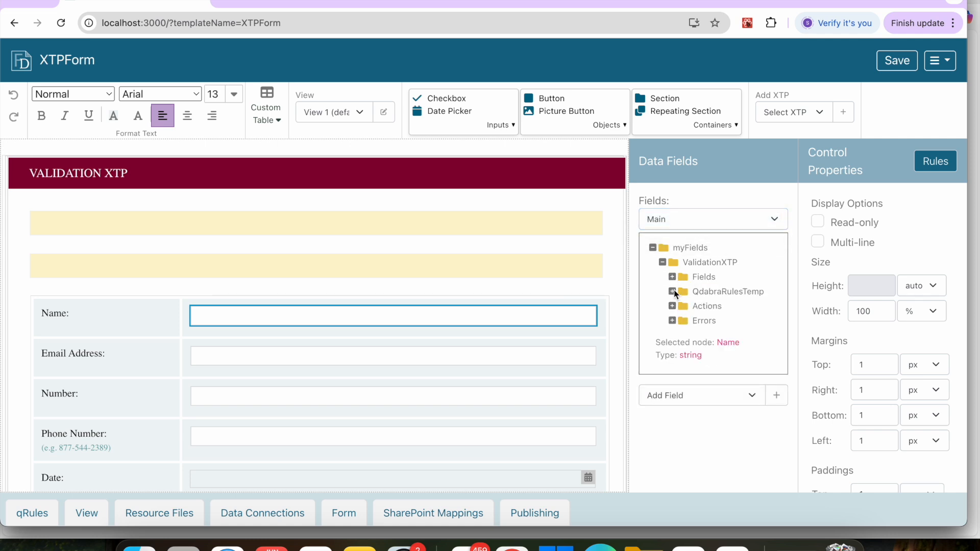
left_click(672, 306)
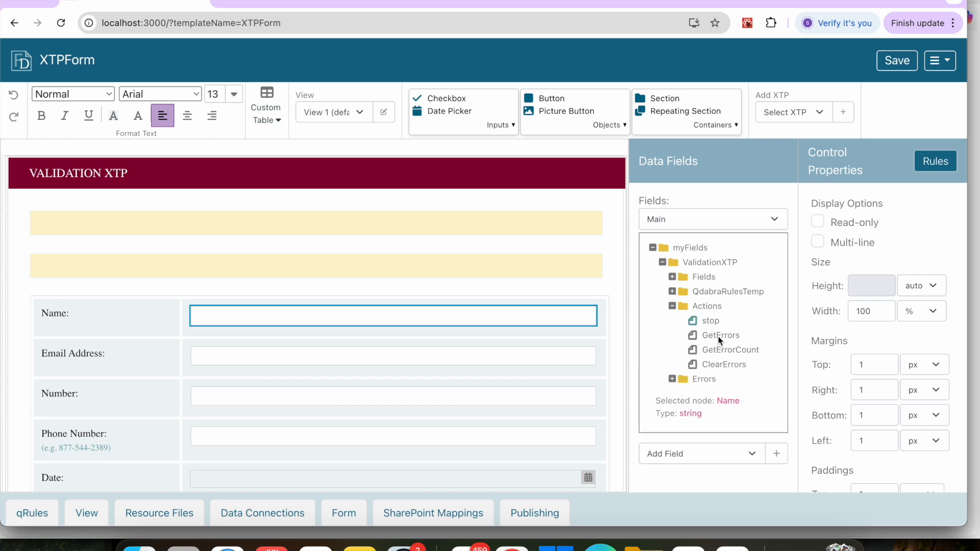
left_click(718, 335)
left_click(935, 161)
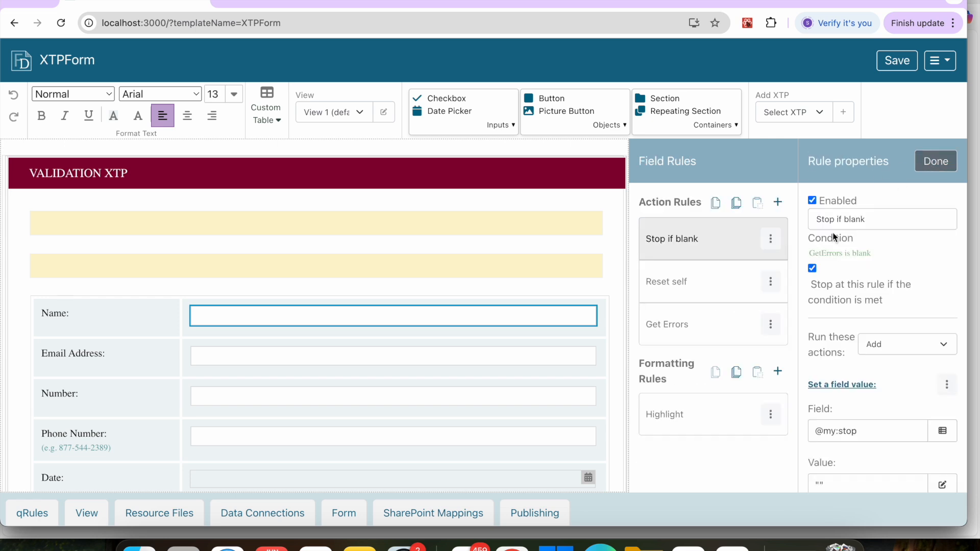
left_click(710, 330)
scroll(896, 375, "down", 2)
left_click(943, 359)
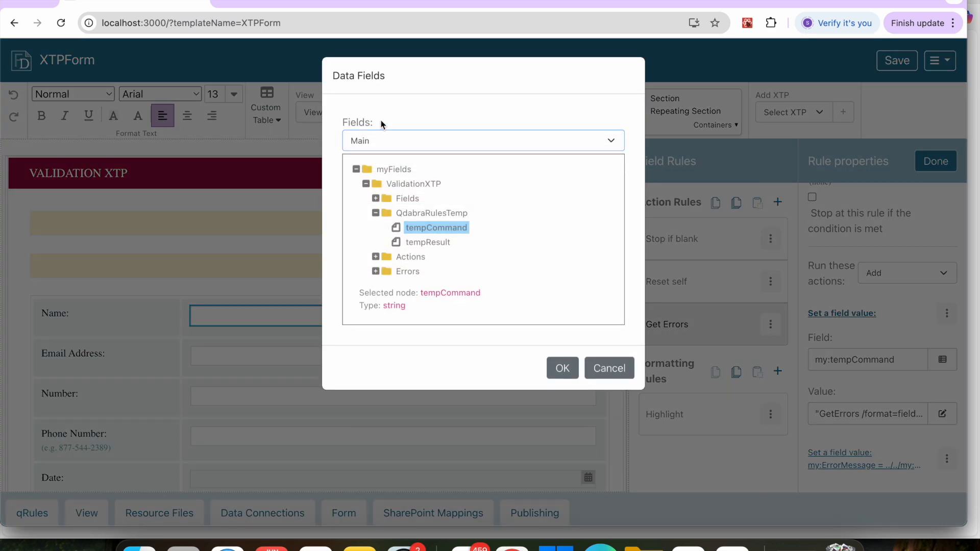
left_click(393, 141)
left_click(401, 158)
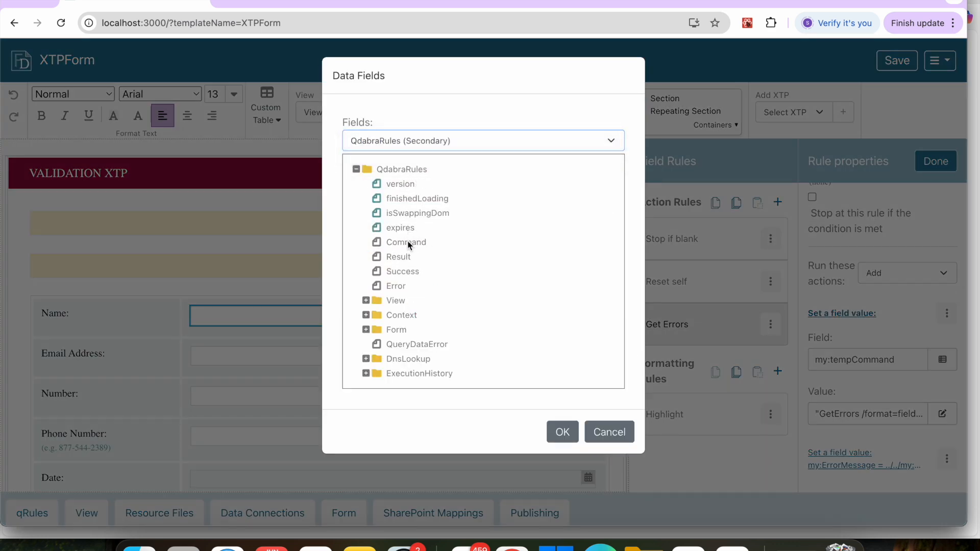
left_click(409, 242)
left_click(562, 469)
scroll(886, 397, "down", 1)
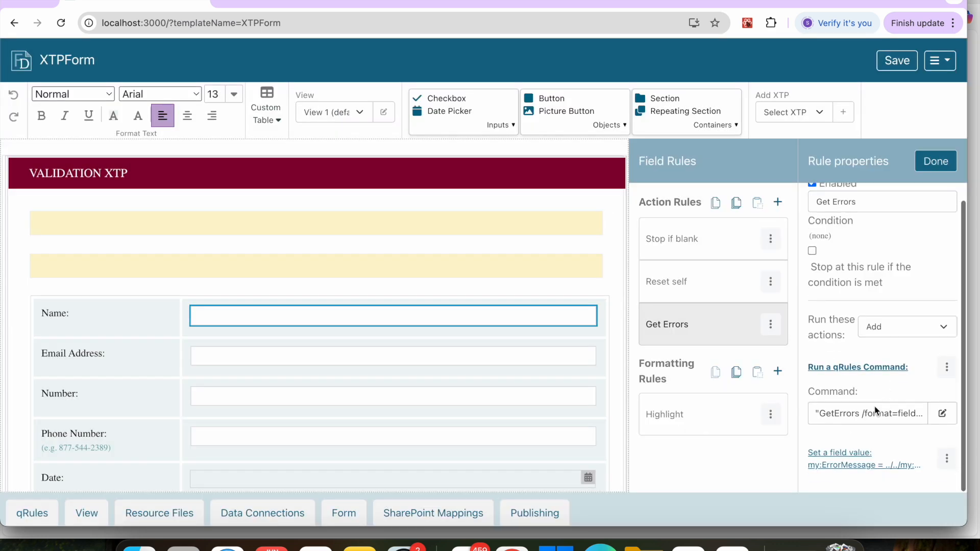
In the rule's my:ErrorMessage action, replace the value formula with the Result field from QdabraRules (Secondary).
left_click(850, 463)
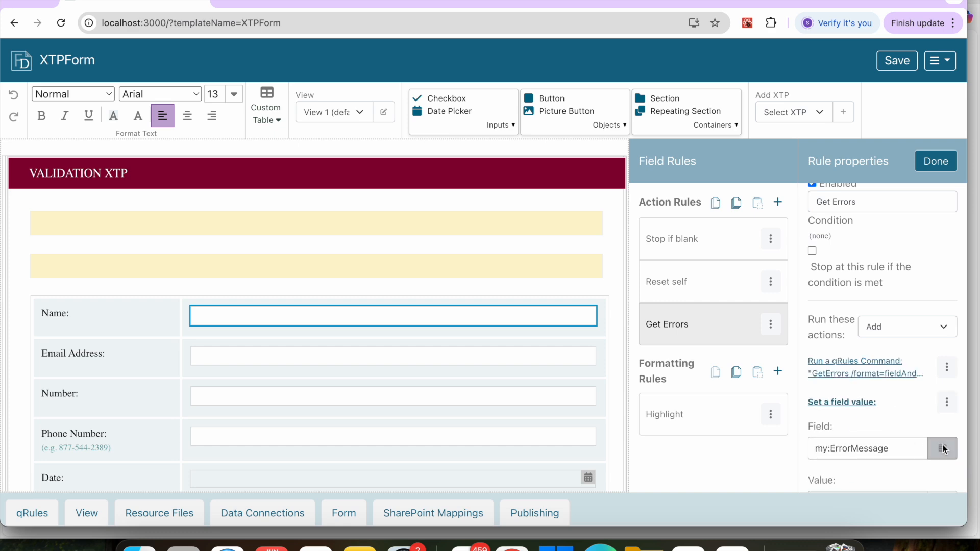
scroll(939, 452, "down", 1)
left_click(940, 449)
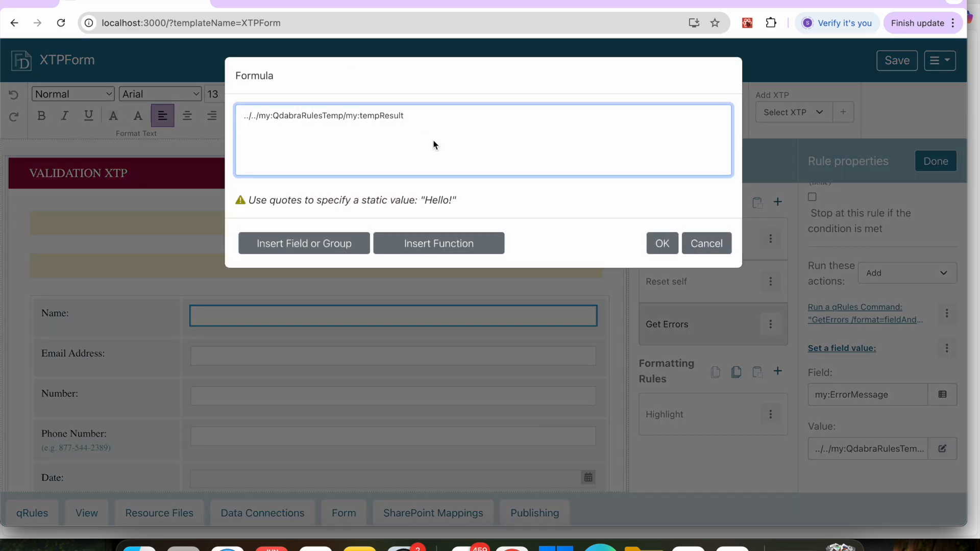
left_click_drag(404, 115, 240, 116)
key("BackSpace")
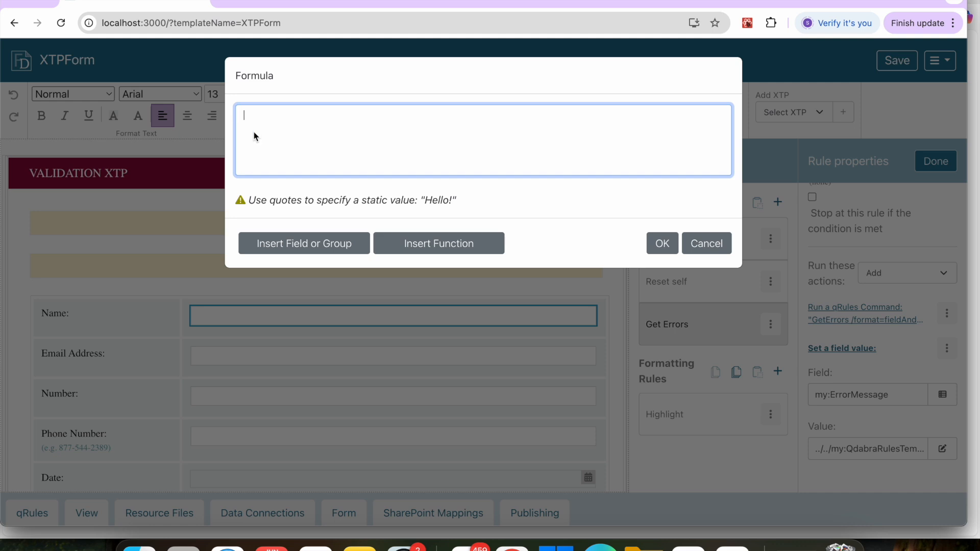
left_click(323, 256)
left_click(419, 145)
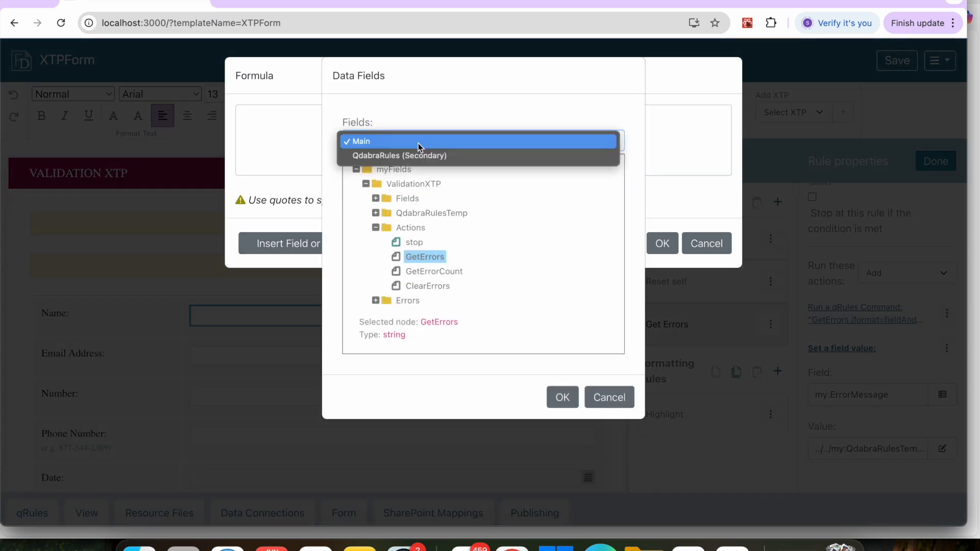
left_click(408, 155)
left_click(406, 258)
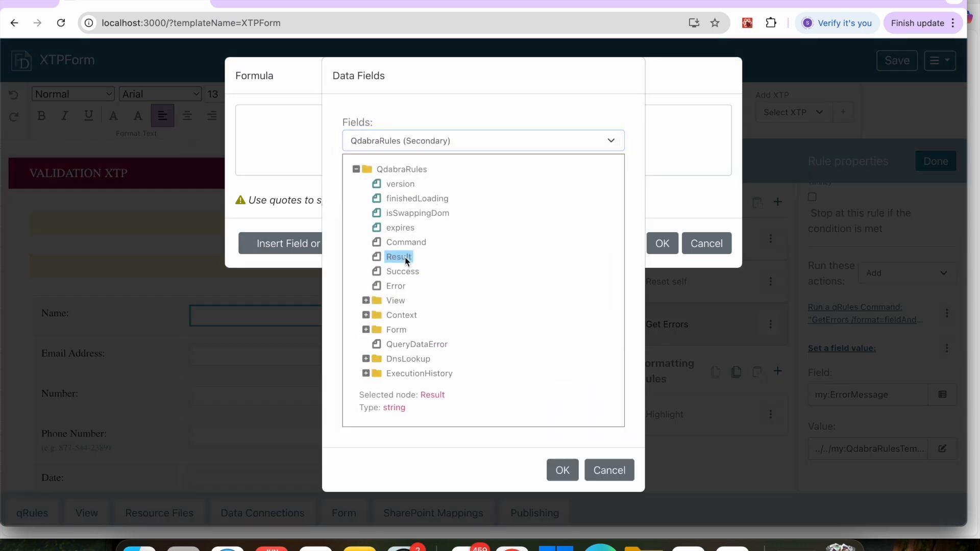
left_click(562, 470)
left_click(662, 244)
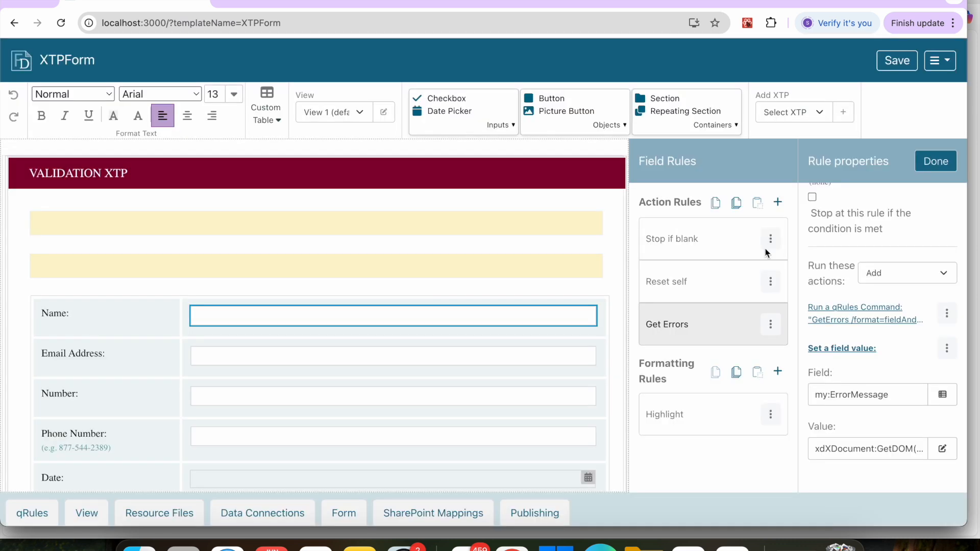
In the Get Error Count rule of the GetErrorCount field under Actions, set the first action's target to Command in QdabraRules (Secondary).
left_click(925, 168)
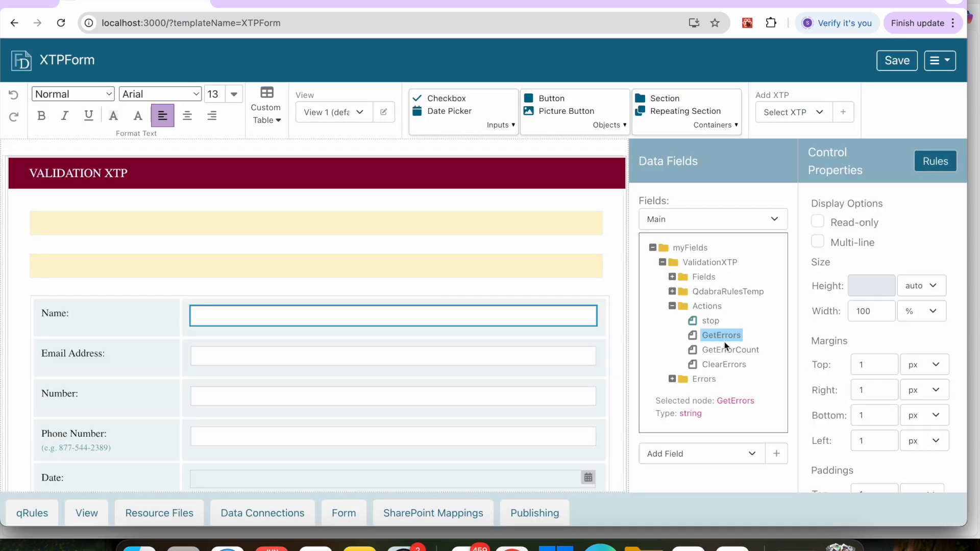
left_click(724, 349)
left_click(934, 161)
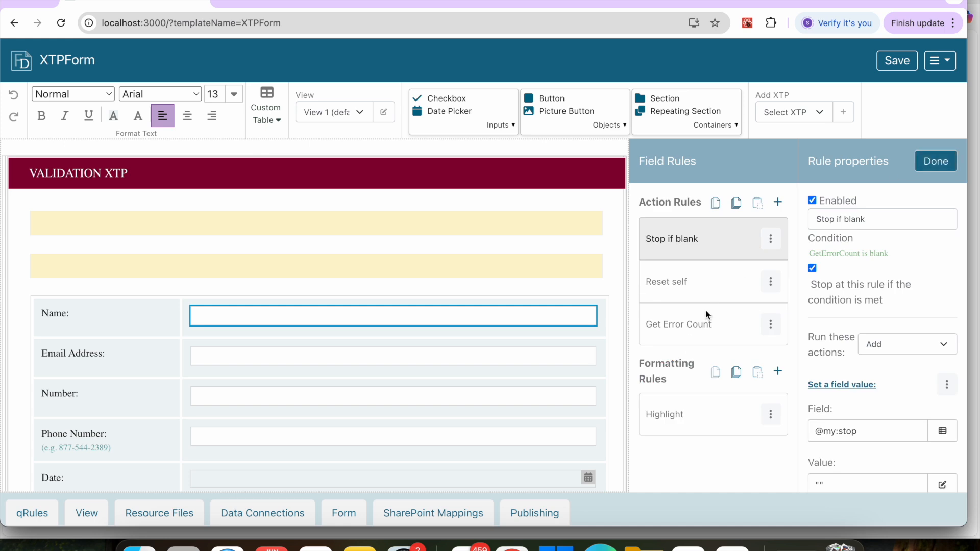
left_click(706, 330)
scroll(921, 395, "down", 3)
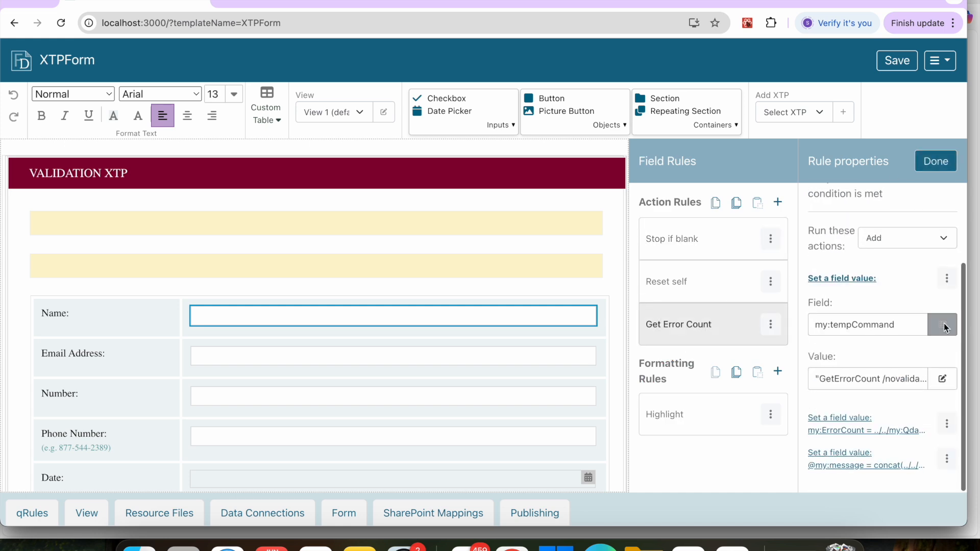
left_click(943, 325)
left_click(504, 141)
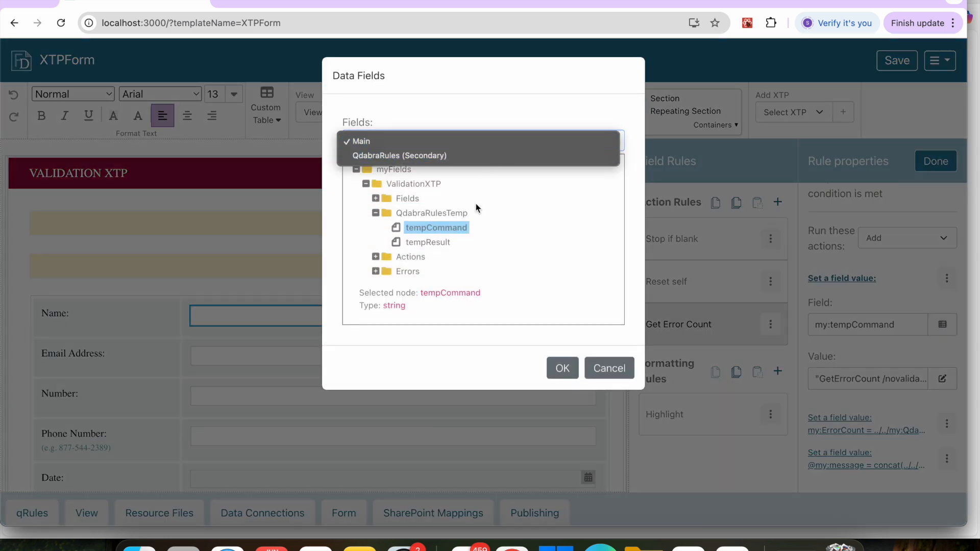
left_click(432, 267)
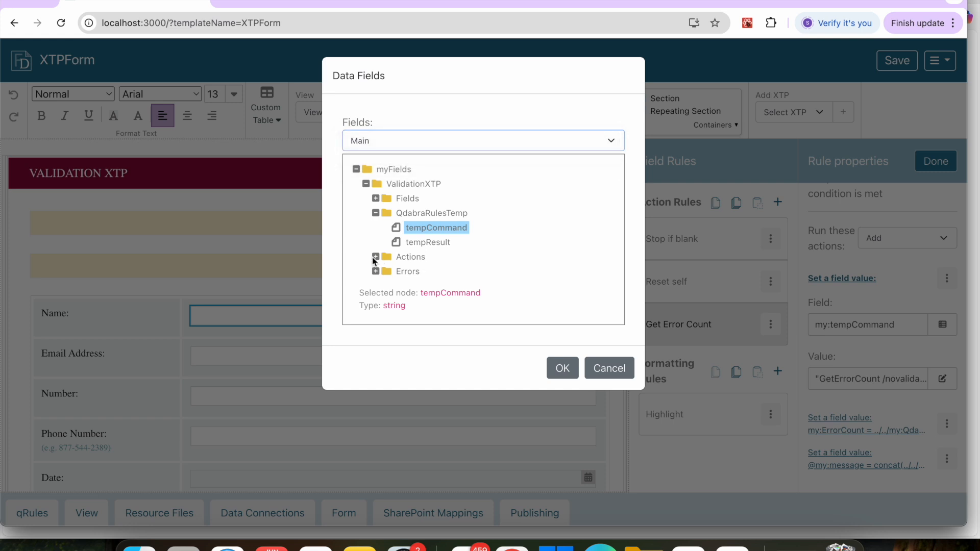
left_click(411, 146)
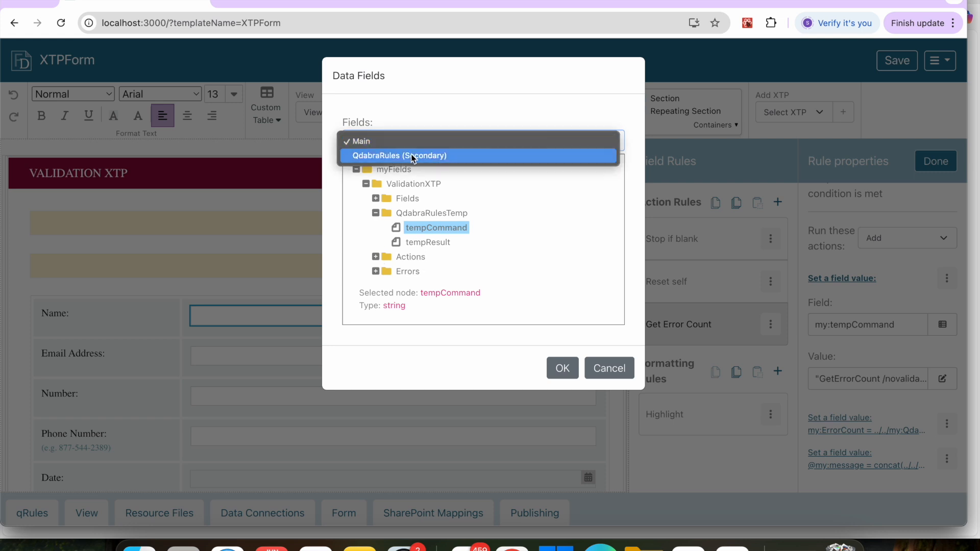
left_click(414, 155)
left_click(414, 239)
left_click(560, 468)
In the Get Error Count rule's my:ErrorCount action, replace the value formula with the Result field from QdabraRules (Secondary).
scroll(846, 413, "down", 2)
left_click(821, 416)
left_click(942, 468)
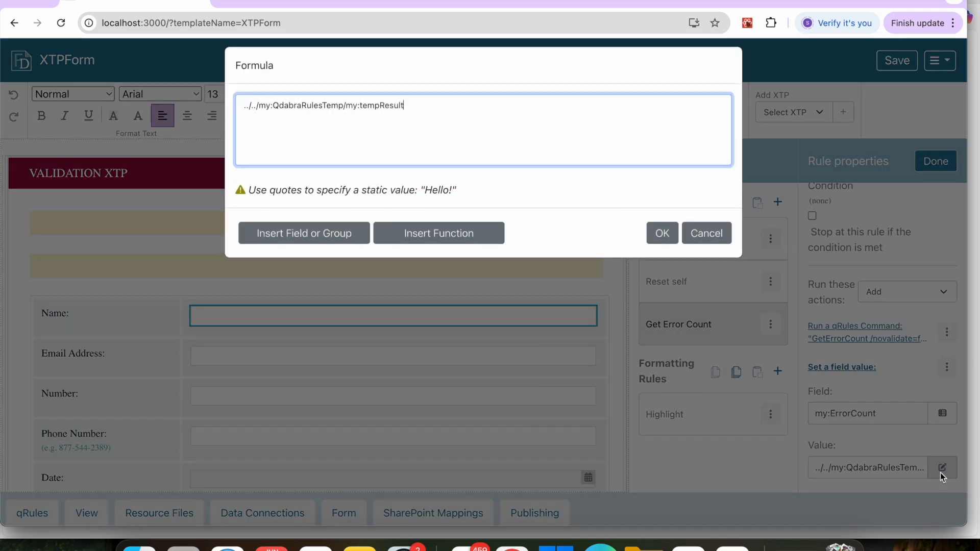
left_click_drag(418, 116, 243, 115)
key("BackSpace")
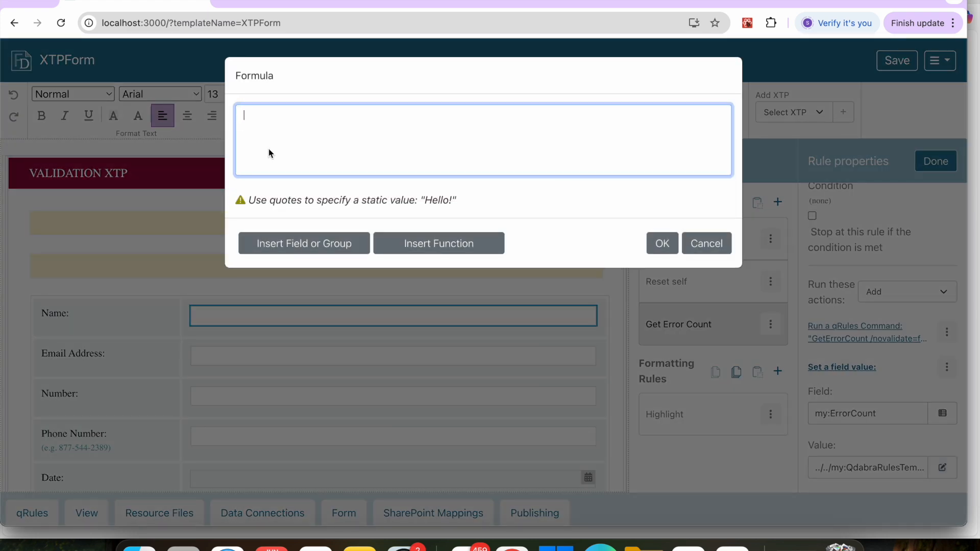
left_click(323, 251)
left_click(464, 136)
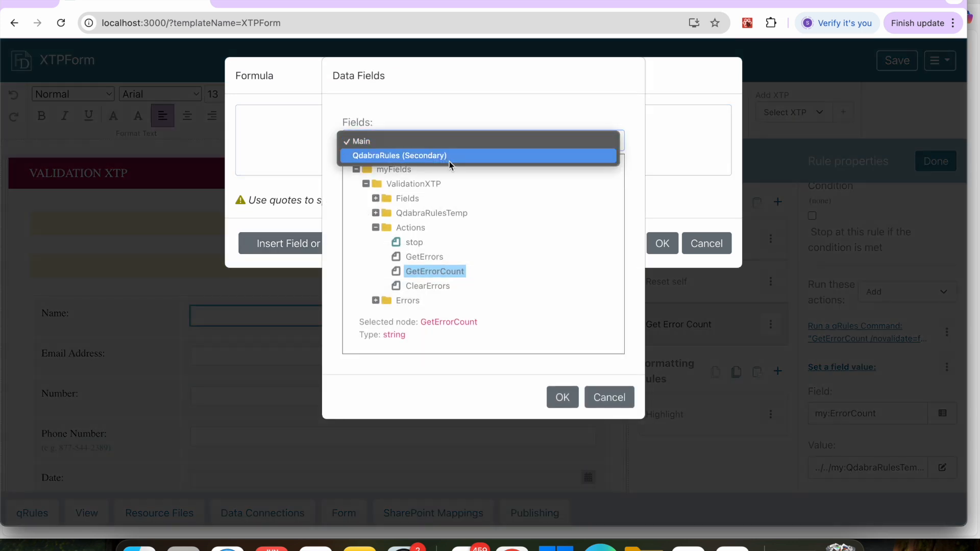
left_click(449, 156)
left_click(401, 257)
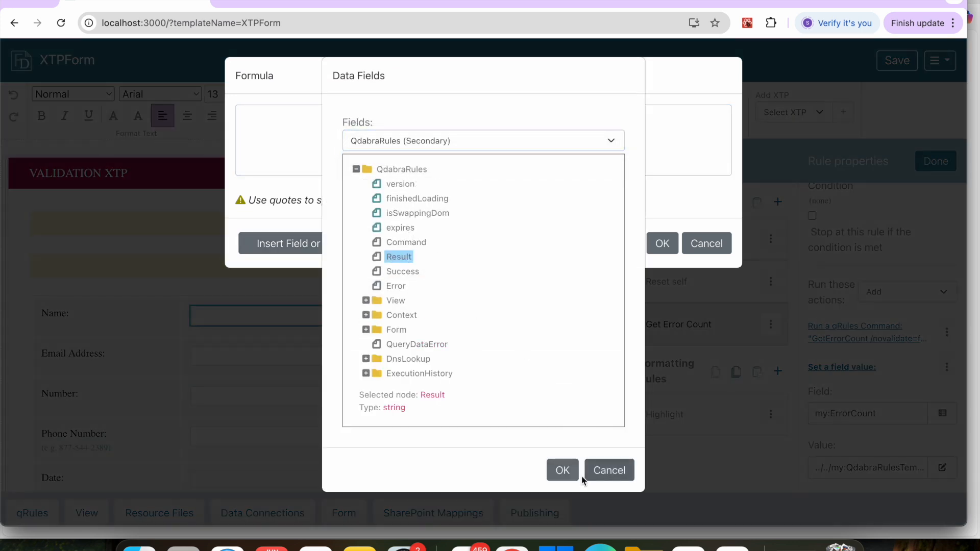
left_click(574, 472)
left_click(664, 244)
scroll(886, 375, "down", 1)
left_click(874, 454)
scroll(874, 463, "down", 1)
left_click(940, 449)
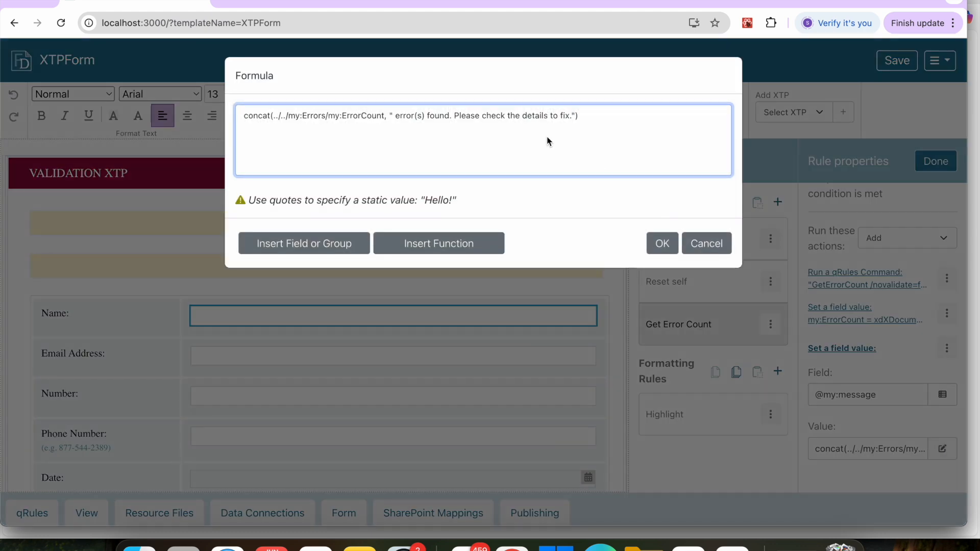
left_click(702, 245)
left_click(942, 163)
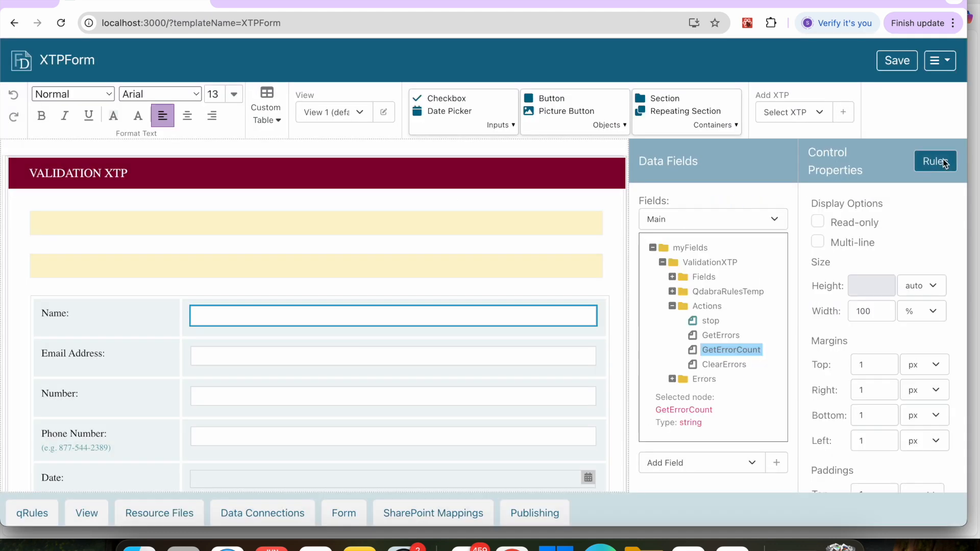
Save the XTPForm template and open the form in FormsViewer.
left_click(894, 63)
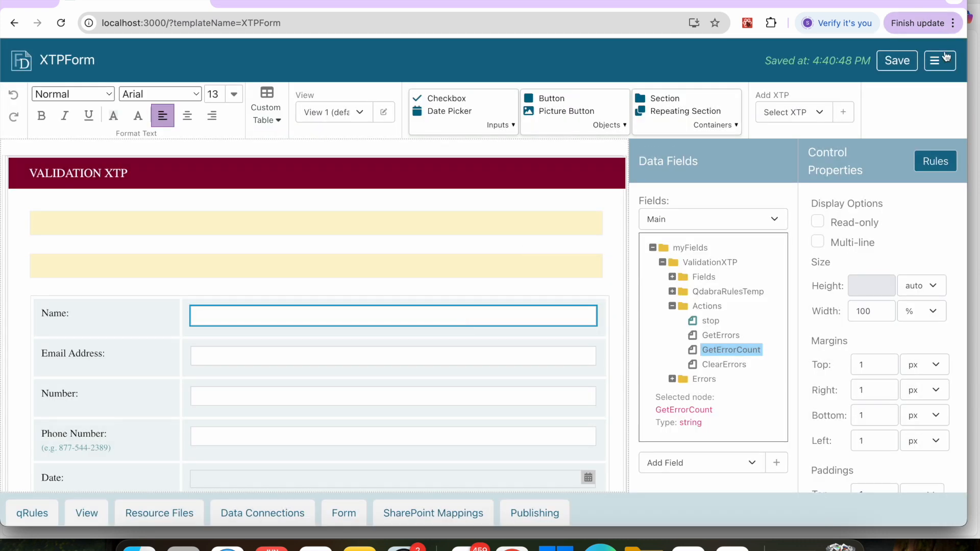
left_click(941, 61)
left_click(879, 89)
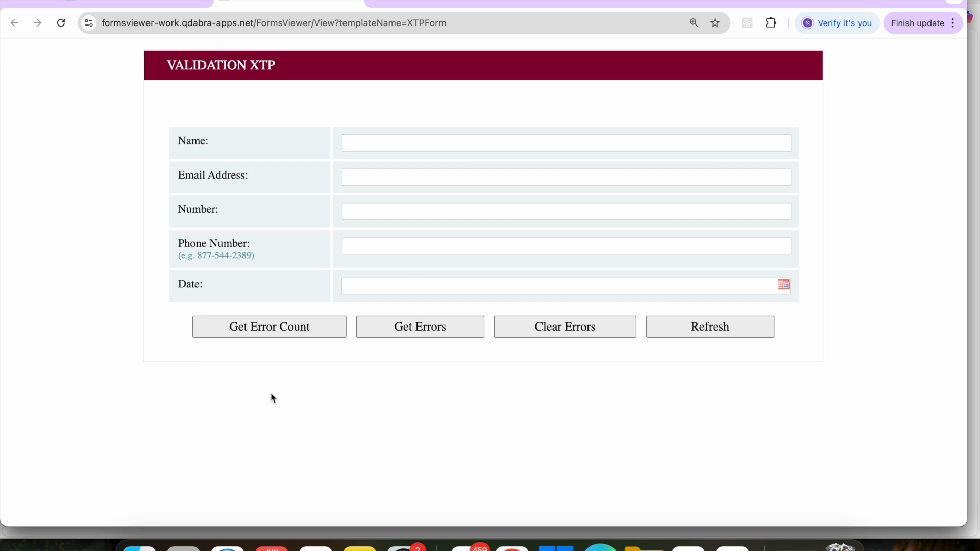
Run Get Error Count and Get Errors on the blank validation form and review the messages.
left_click(262, 334)
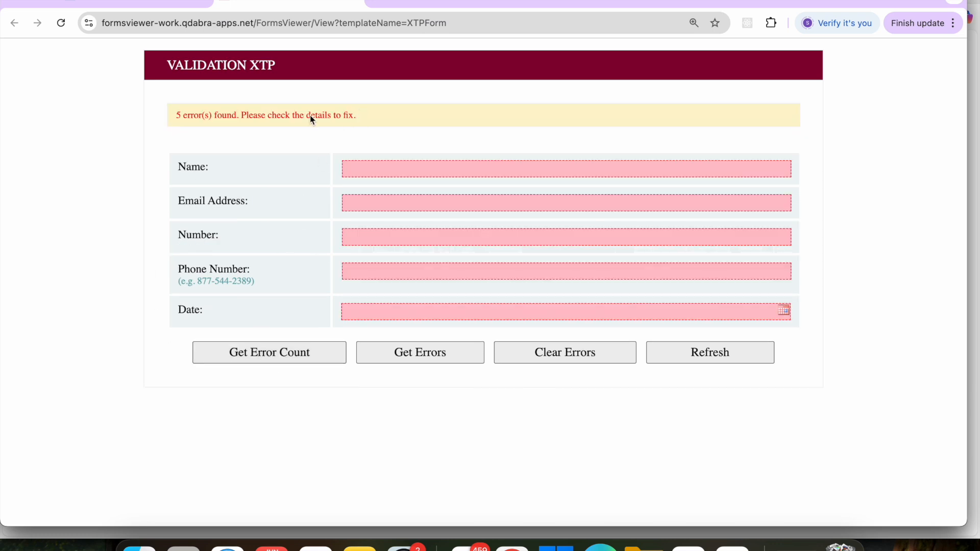
left_click_drag(176, 116, 359, 119)
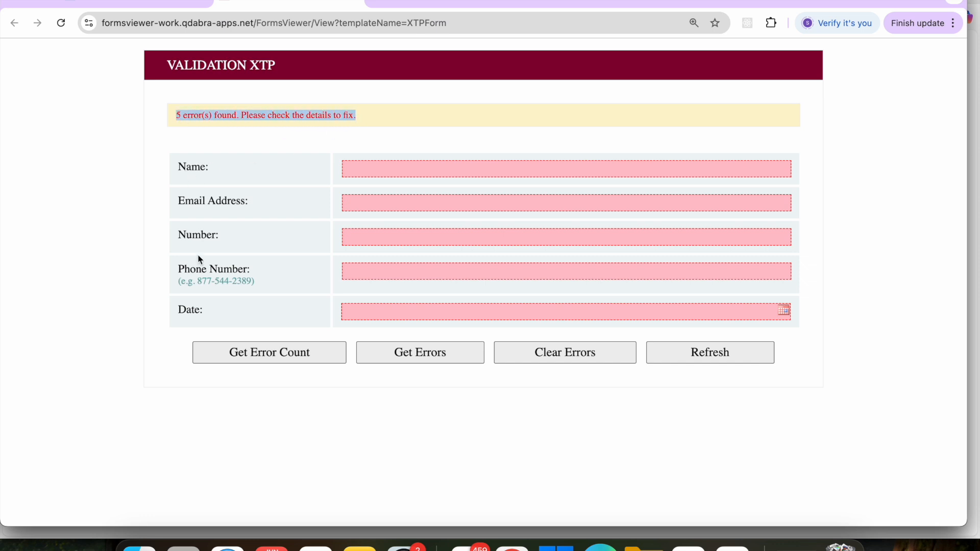
left_click(377, 113)
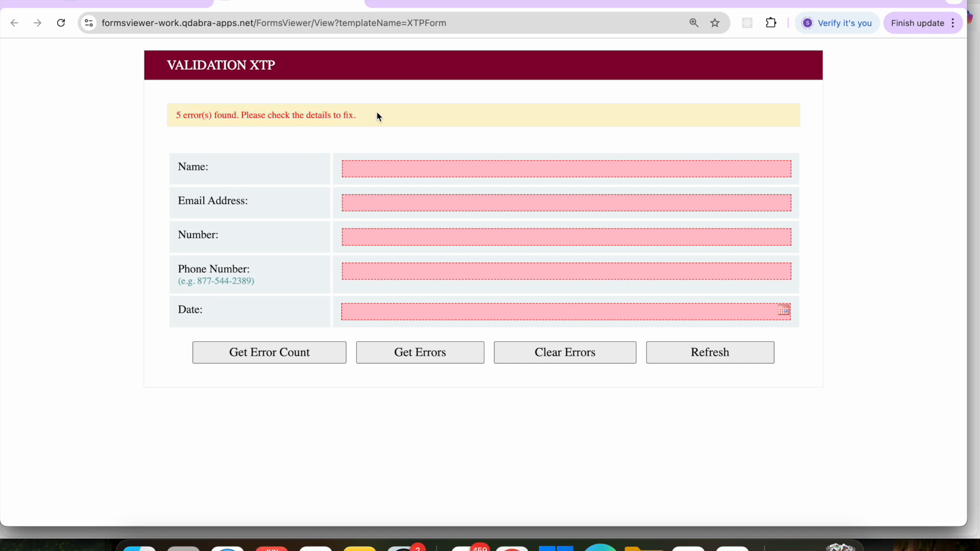
left_click(414, 359)
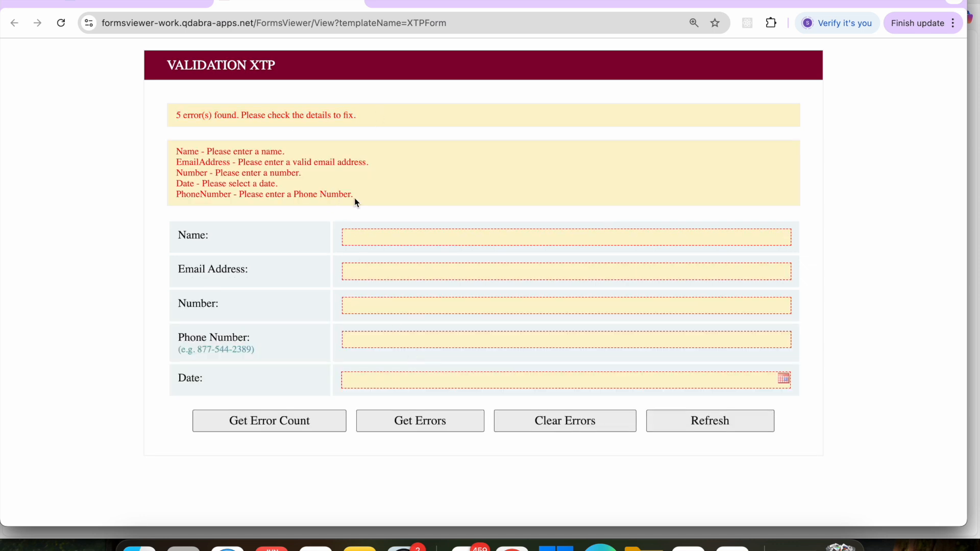
left_click_drag(357, 199, 173, 155)
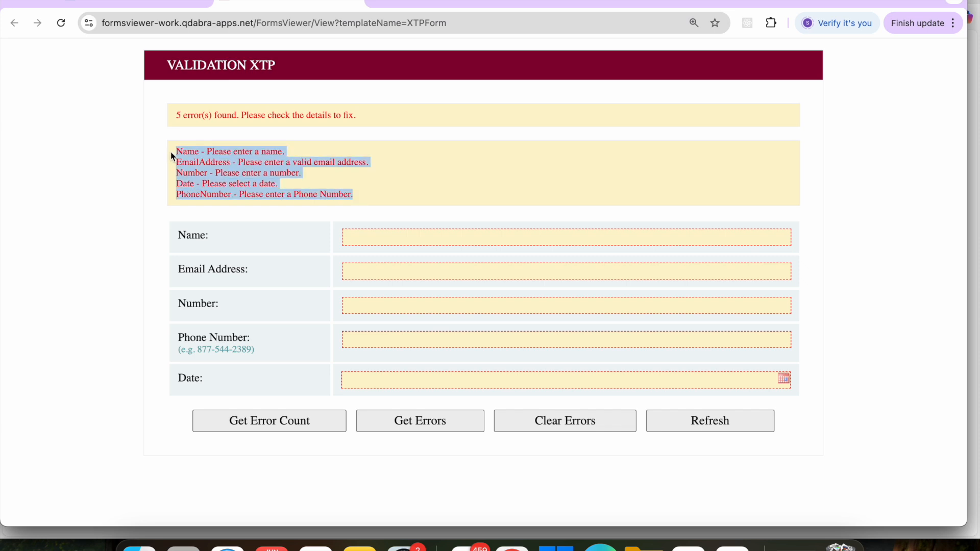
Enter a first name in the Name field, rerun Get Errors and Get Error Count, and review the updated messages.
left_click(377, 244)
type("Sweta")
key("Tab")
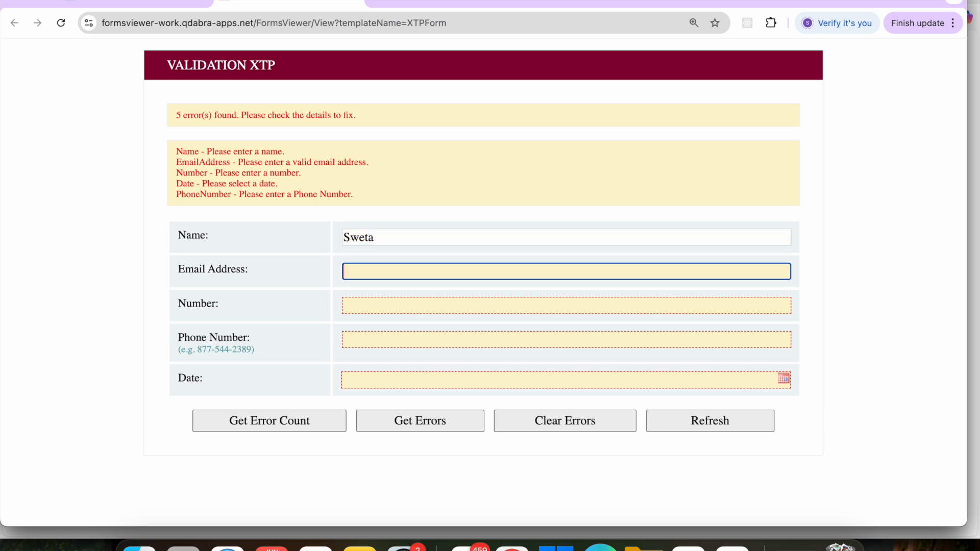
left_click(390, 427)
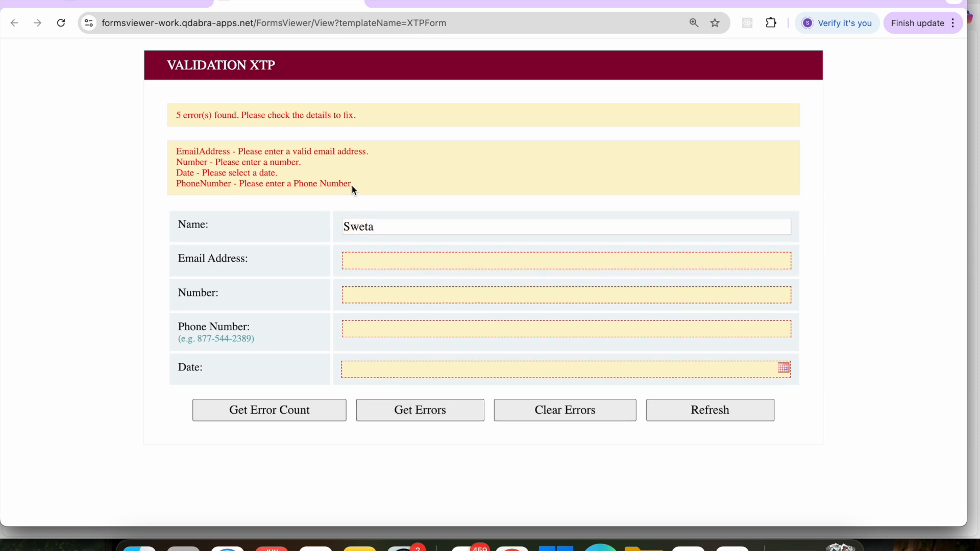
left_click_drag(355, 185, 170, 151)
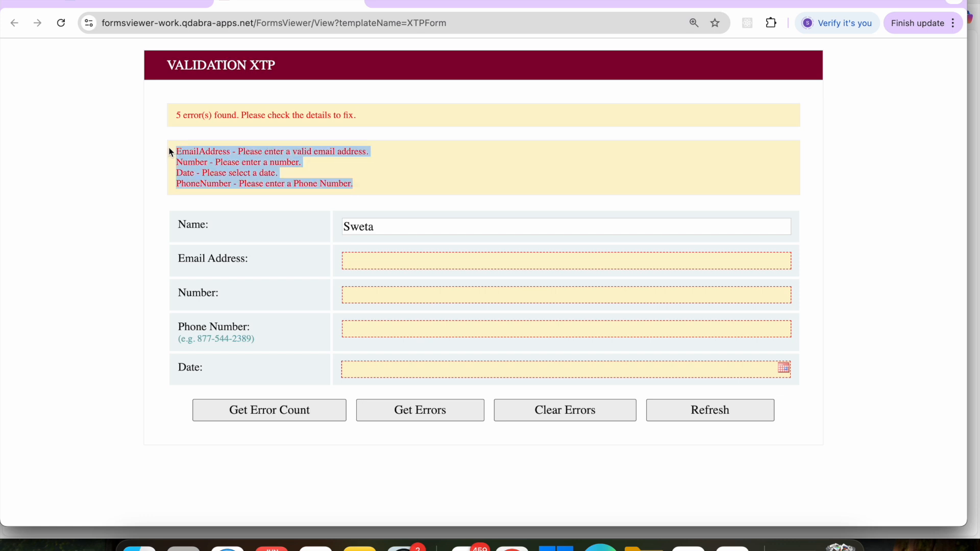
left_click(259, 414)
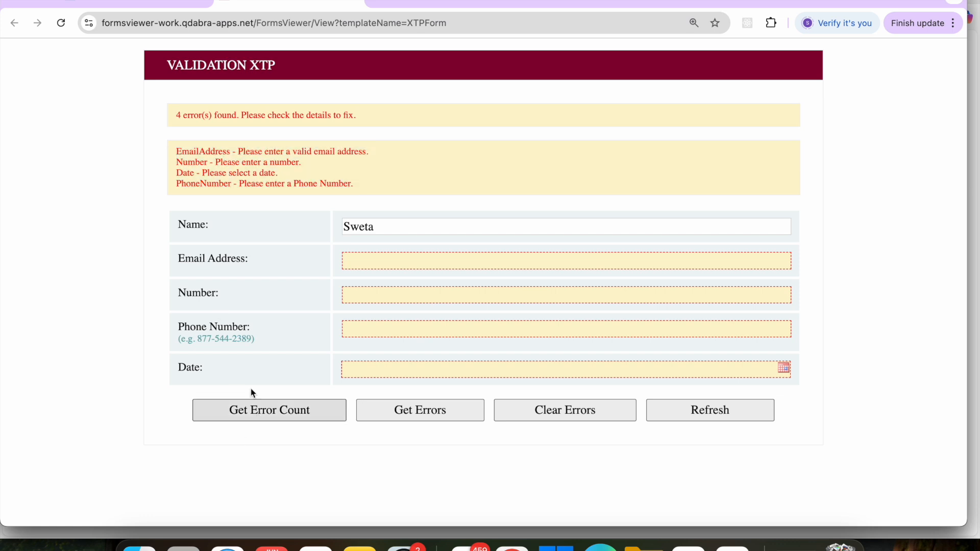
left_click_drag(183, 115, 177, 121)
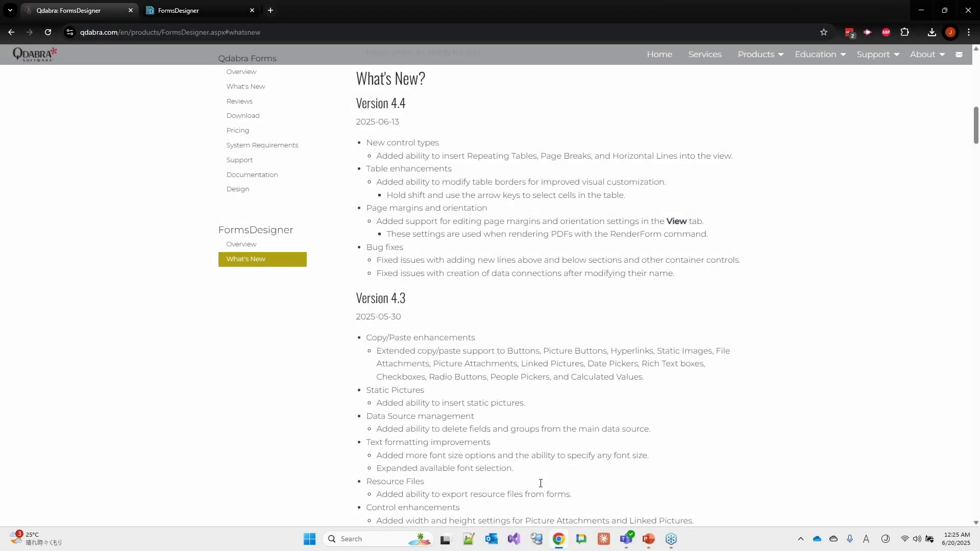
Switch to the webinar slides in PowerPoint.
left_click(644, 539)
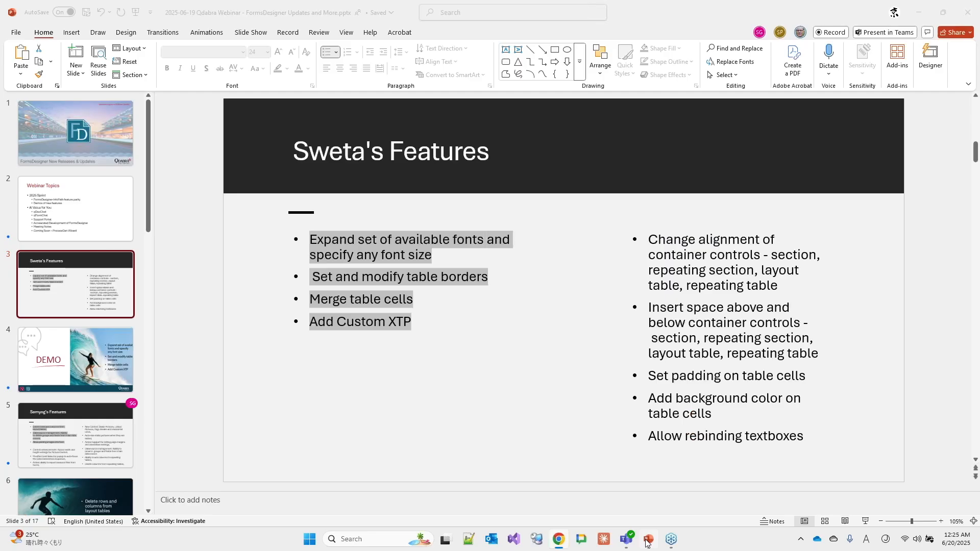